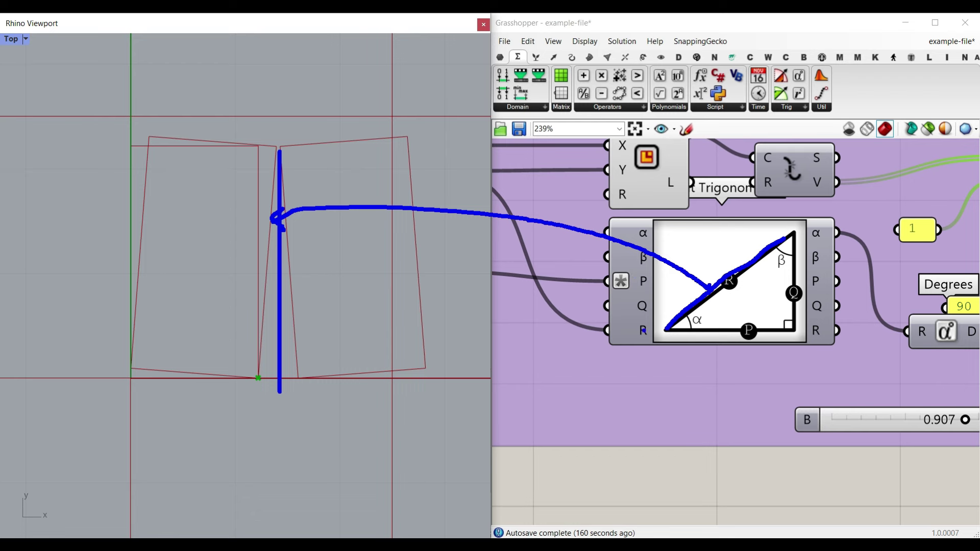
Slightly reduce the rectangle's Y size, which also drives the R side of the Right Trigonometry component
key(Escape)
right_drag(718, 308, 969, 354)
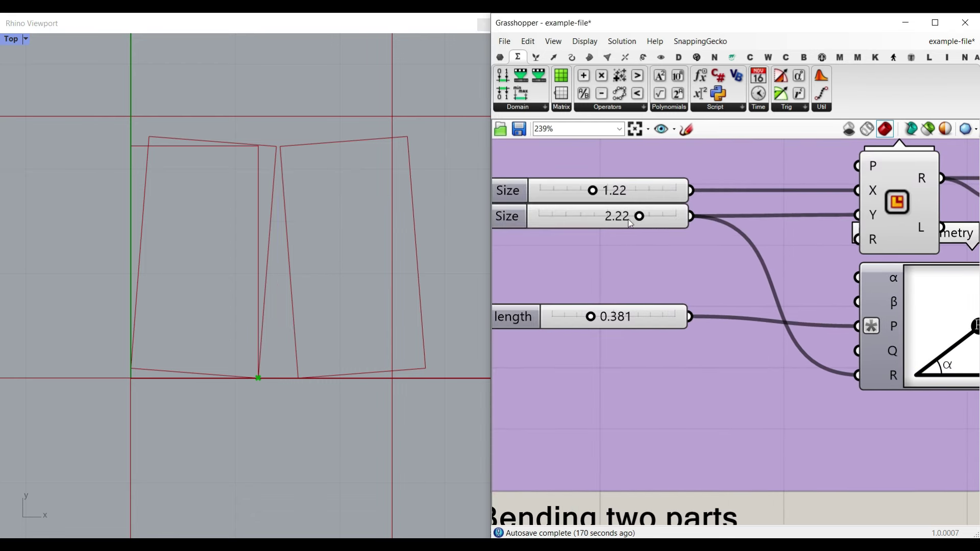
drag(641, 218, 628, 218)
Examine the Right Trigonometry component's P and R inputs and how they relate to the triangle diagram
right_drag(824, 320, 644, 256)
scroll(713, 313, up, 2)
right_drag(819, 275, 735, 330)
scroll(750, 327, down, 1)
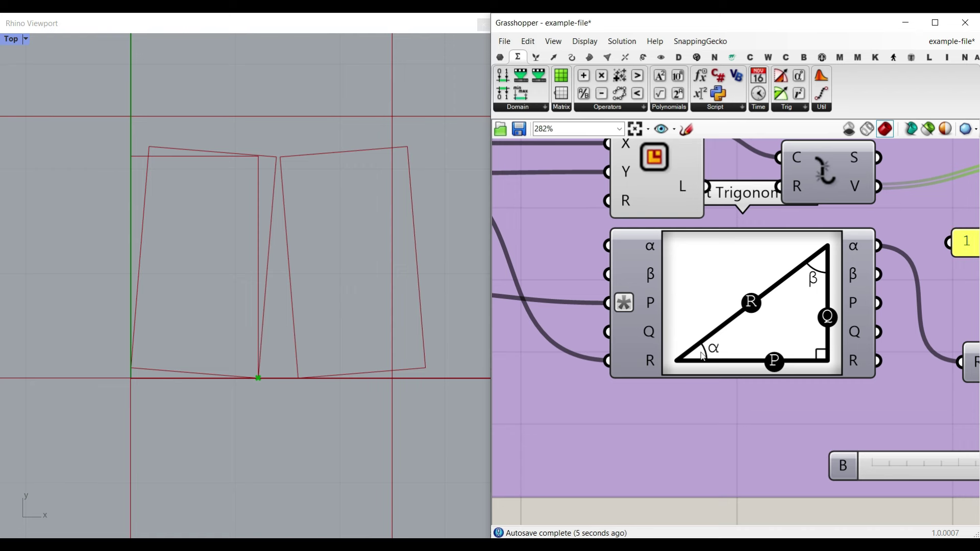
right_drag(583, 324, 810, 339)
scroll(810, 339, down, 3)
scroll(639, 322, up, 4)
right_drag(950, 332, 692, 317)
mouse_move(692, 318)
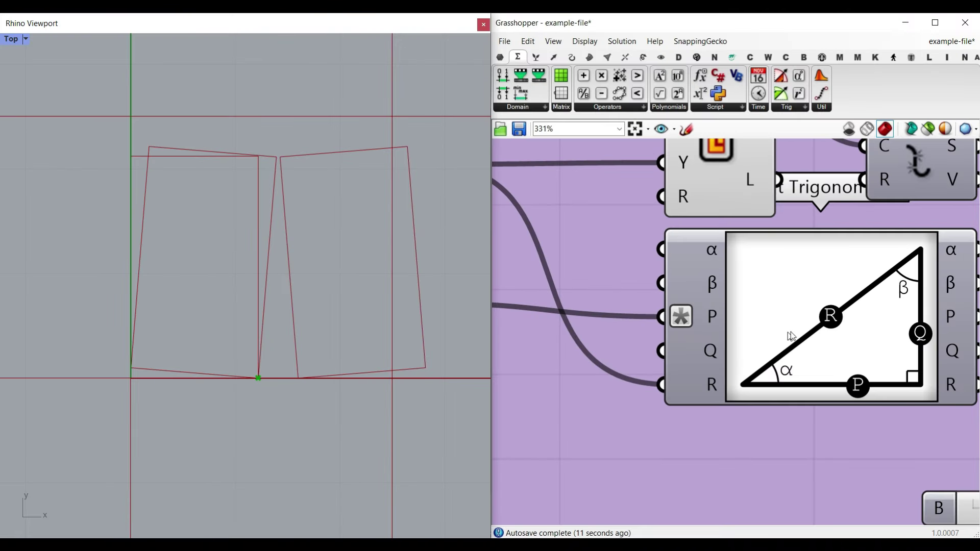
right_drag(731, 332, 638, 330)
right_drag(842, 337, 726, 330)
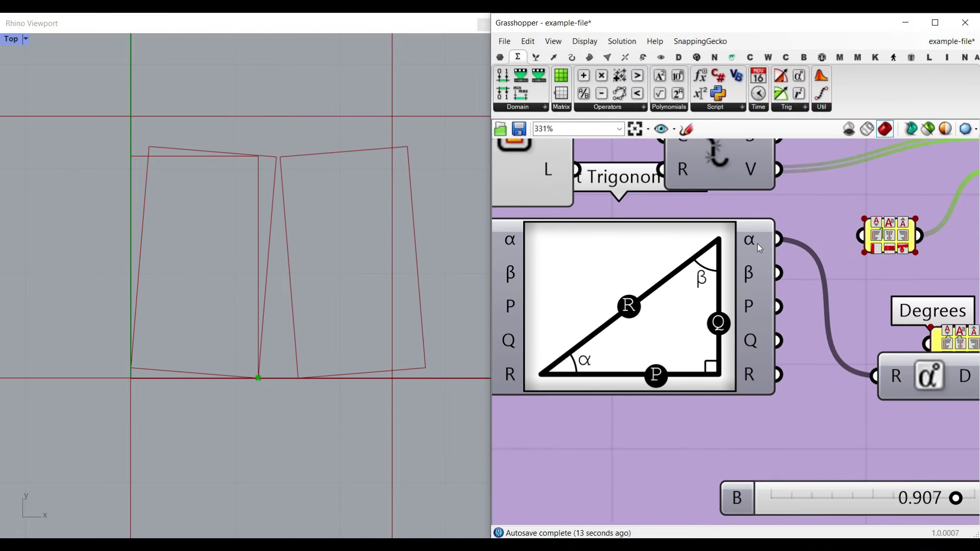
Inspect the computed α output of Right Trigonometry and its path through Degrees to the subtraction from 90
mouse_move(760, 248)
right_drag(581, 297, 518, 329)
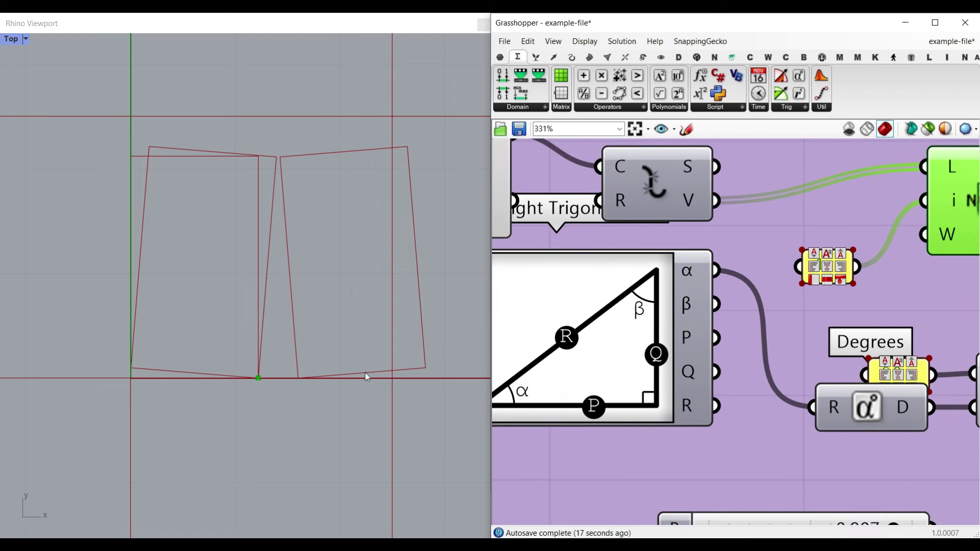
right_drag(879, 298, 713, 312)
scroll(766, 317, down, 3)
click(746, 502)
scroll(744, 344, up, 3)
scroll(677, 351, down, 3)
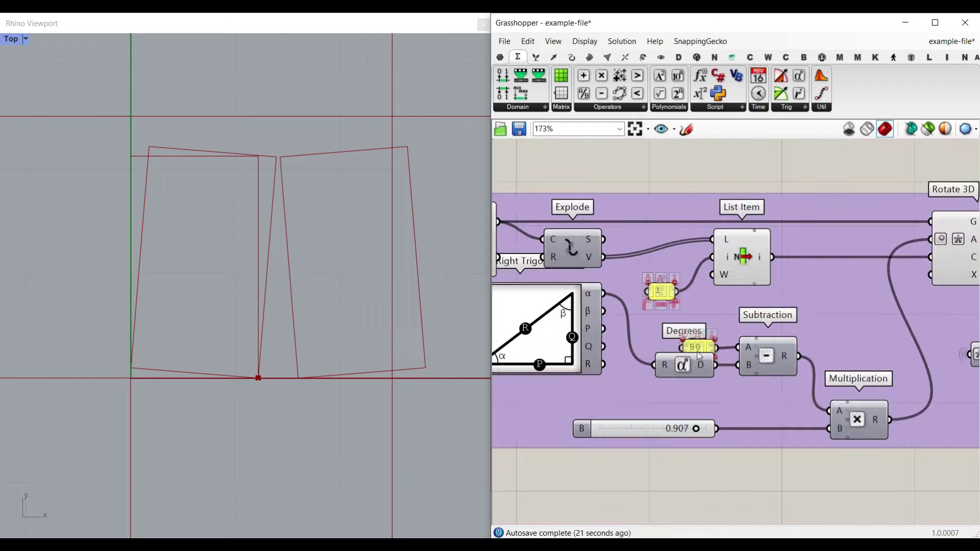
scroll(613, 312, up, 2)
mouse_move(575, 282)
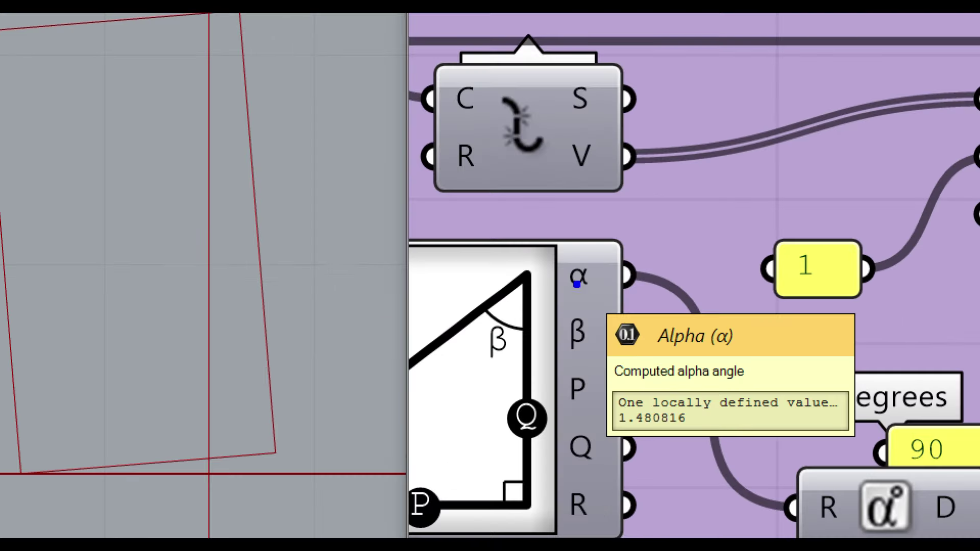
mouse_move(723, 410)
mouse_down()
mouse_move(699, 398)
mouse_move(689, 451)
mouse_move(700, 394)
mouse_up()
key(Escape)
Move the Degrees component down, clear of the 90 panel, and inspect its D output
right_drag(867, 465, 856, 441)
right_drag(715, 363, 669, 305)
drag(682, 323, 672, 361)
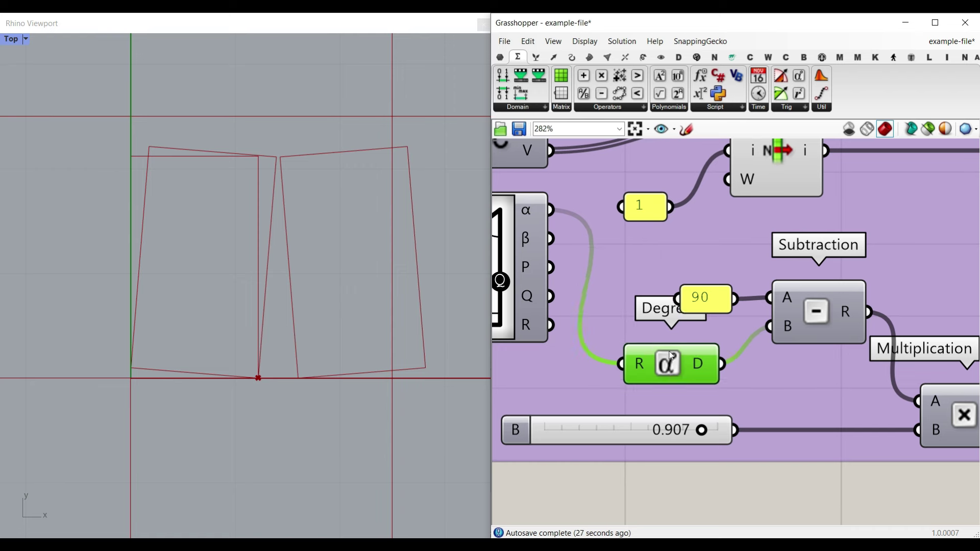
right_drag(635, 359, 618, 296)
scroll(615, 295, up, 3)
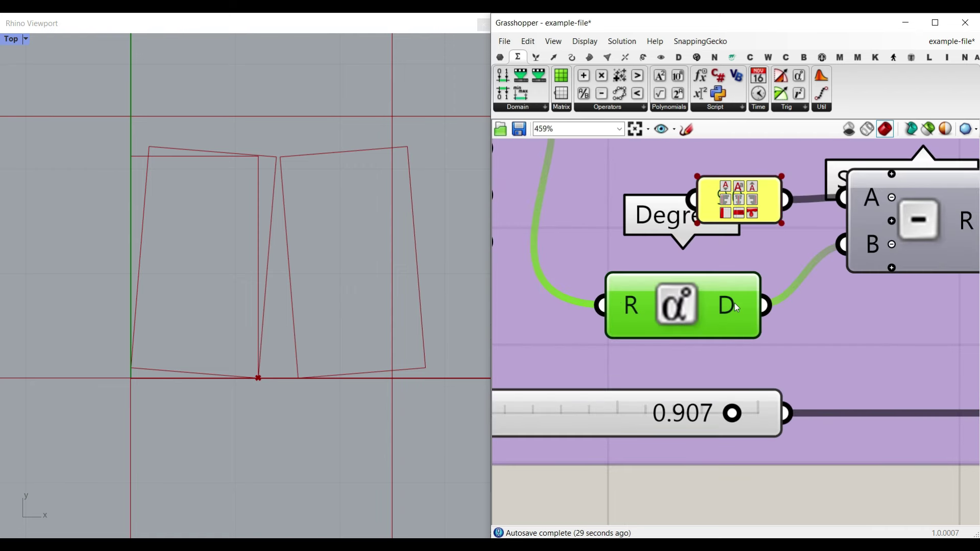
mouse_move(735, 305)
scroll(685, 256, down, 3)
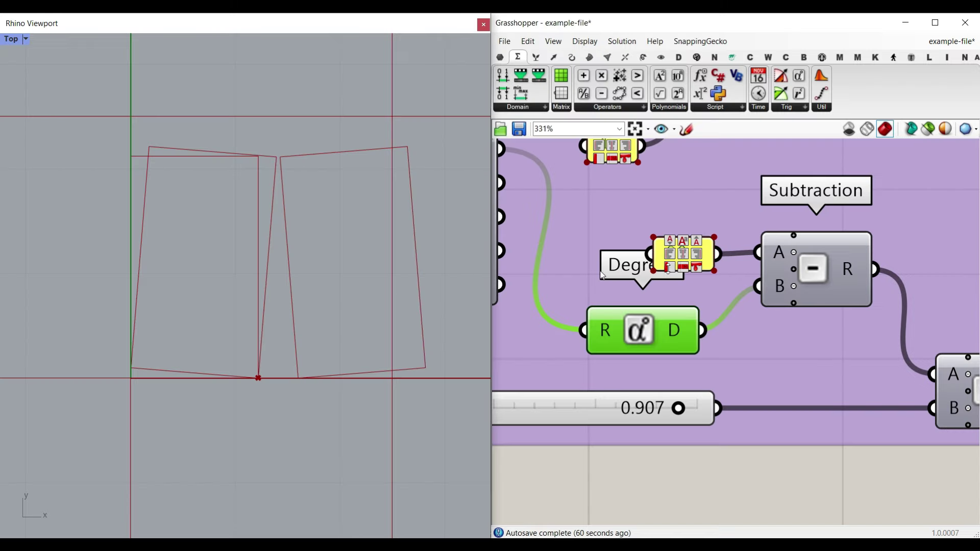
scroll(742, 446, down, 3)
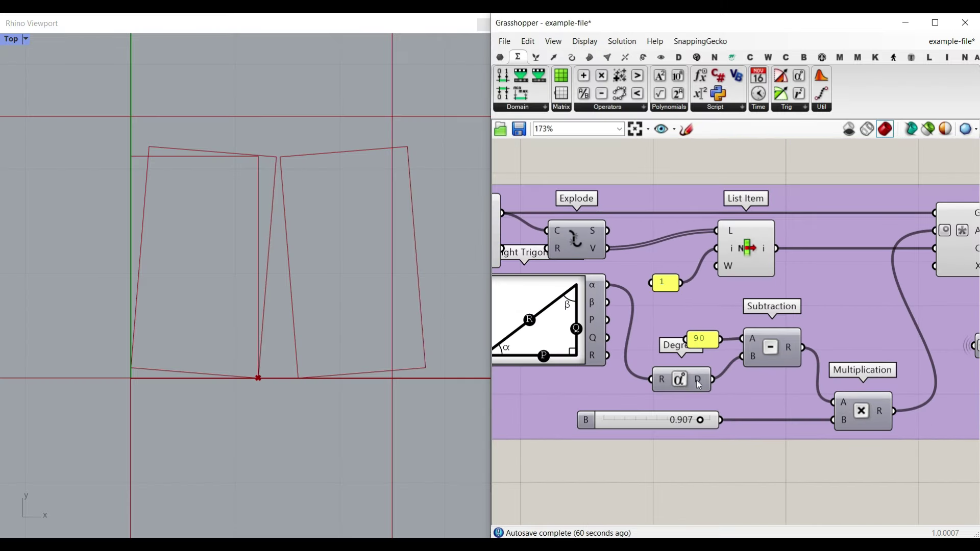
Set the B slider feeding the Multiplication to 0.999 and check the contact point between the two rectangles
right_drag(855, 418, 795, 380)
scroll(795, 380, up, 2)
right_drag(661, 400, 749, 394)
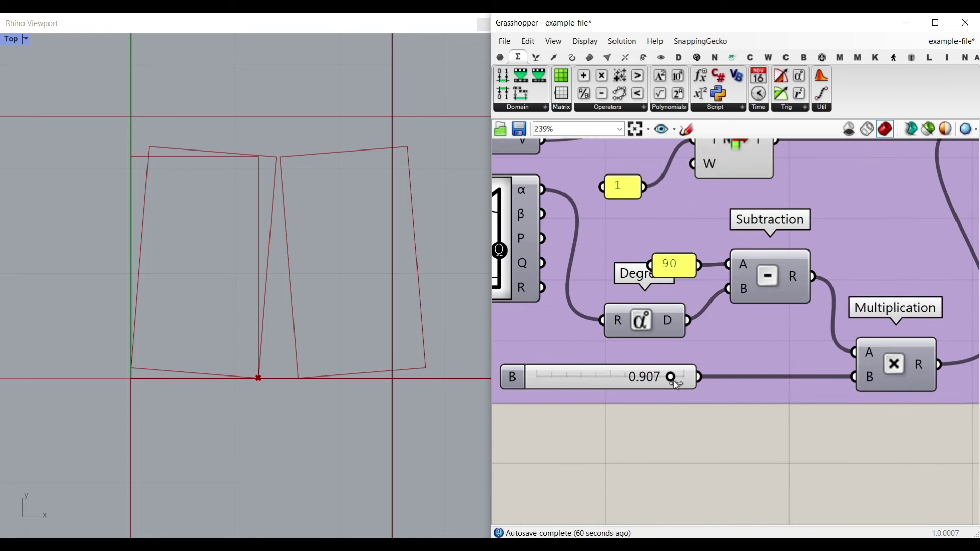
drag(675, 384, 749, 388)
scroll(281, 163, up, 20)
scroll(286, 174, down, 12)
scroll(520, 336, down, 2)
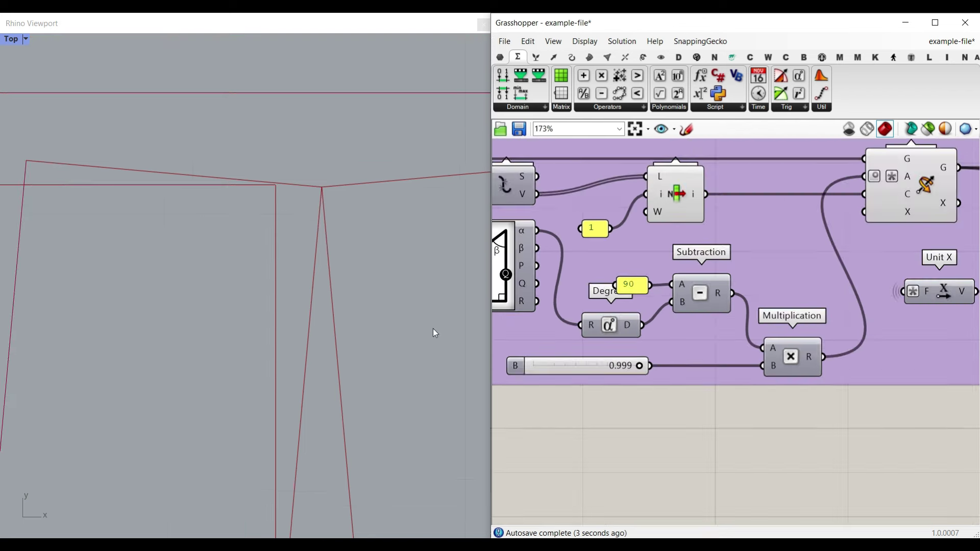
Lower the B multiplier to 0.001 to straighten the rectangles, and raise it again to 0.919
drag(639, 370, 487, 365)
scroll(270, 331, down, 10)
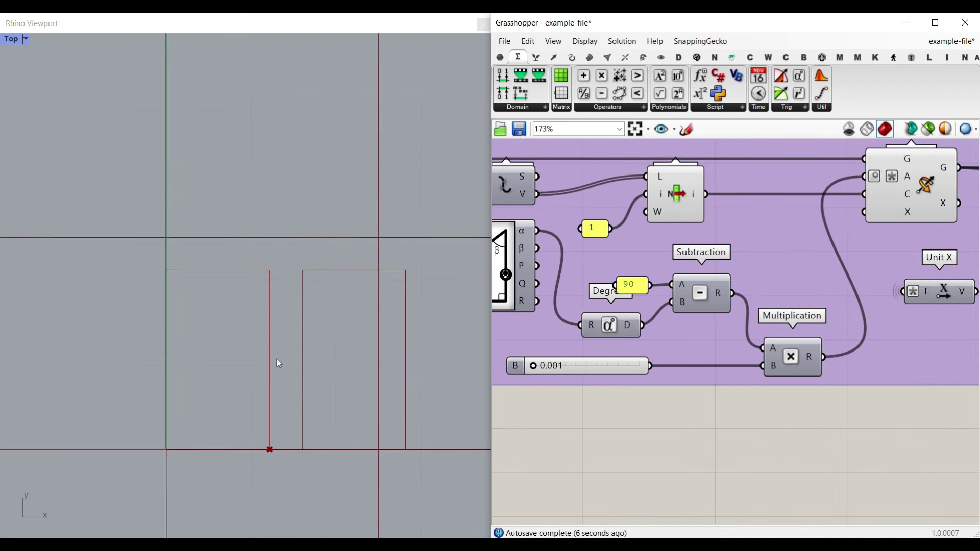
right_drag(278, 359, 262, 339)
drag(533, 366, 652, 361)
Highlight the Rotate 3D component's output to examine the rotated rectangle and its inputs
scroll(652, 361, down, 2)
right_drag(855, 228, 736, 277)
scroll(735, 276, up, 4)
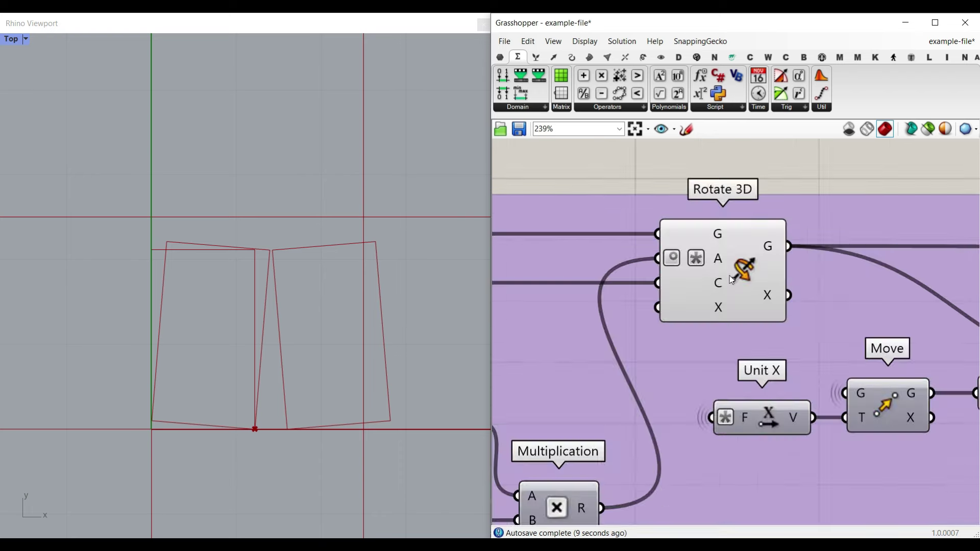
click(718, 289)
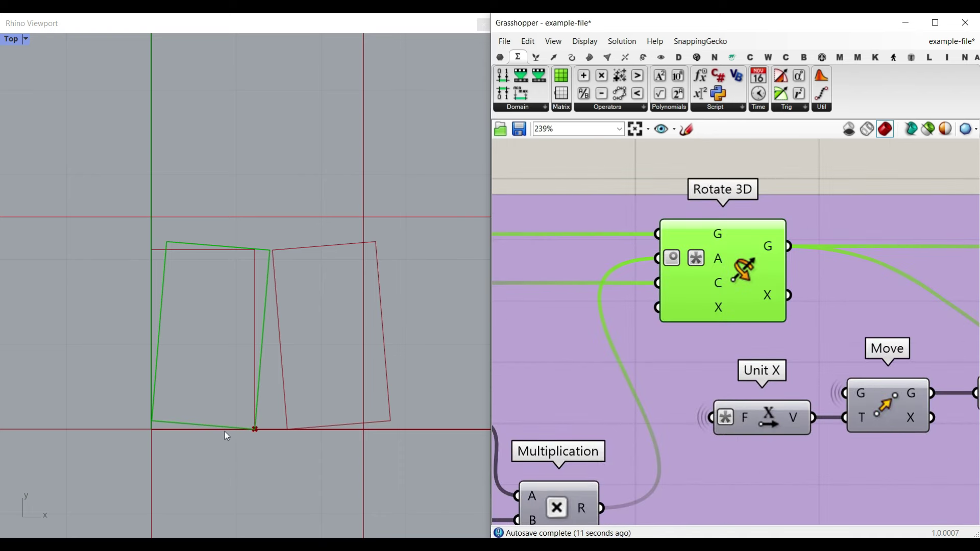
scroll(758, 309, down, 3)
scroll(705, 311, up, 2)
Highlight the Mirror result, enable the YZ Plane preview, and view the mirror plane in perspective
click(822, 351)
right_drag(714, 396, 829, 380)
right_click(814, 347)
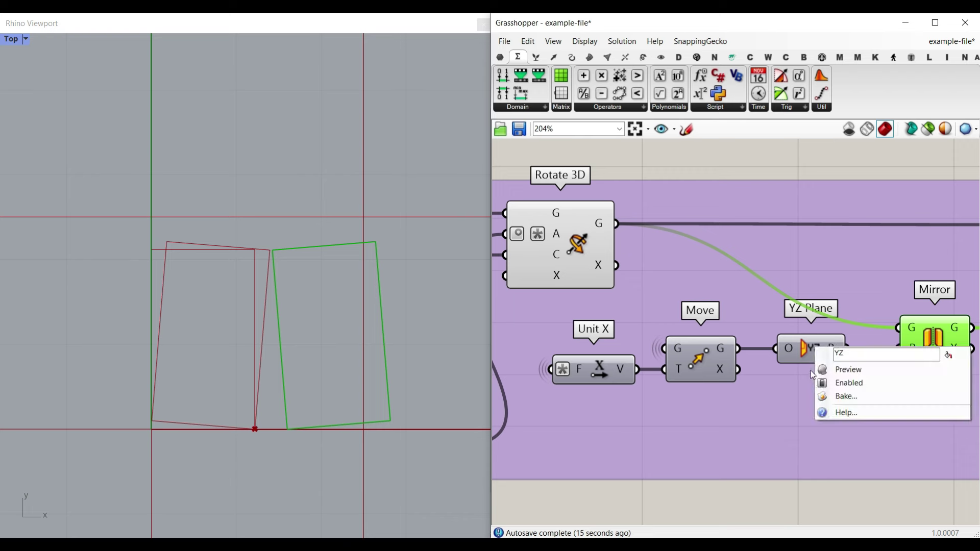
click(830, 373)
right_drag(255, 446, 256, 436)
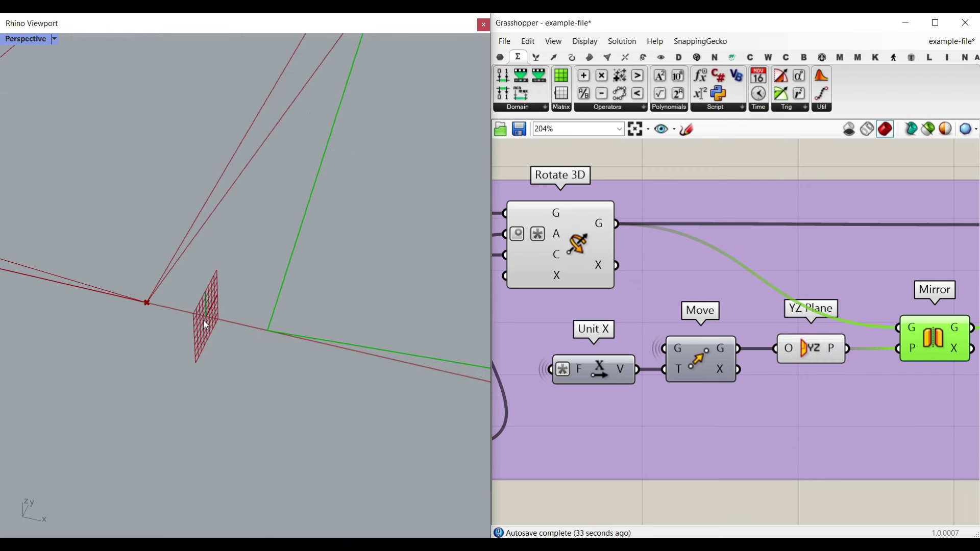
scroll(206, 324, down, 4)
right_drag(206, 324, 219, 341)
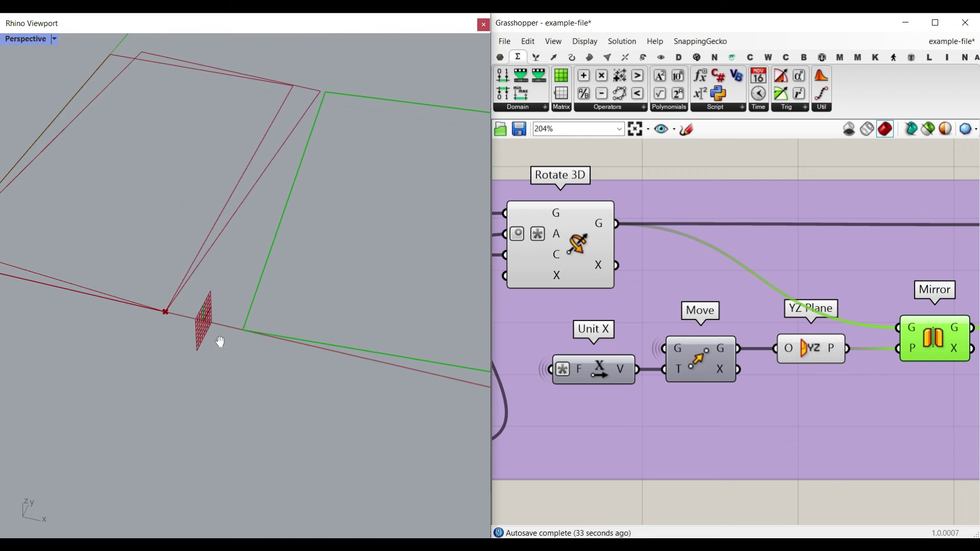
scroll(214, 336, up, 4)
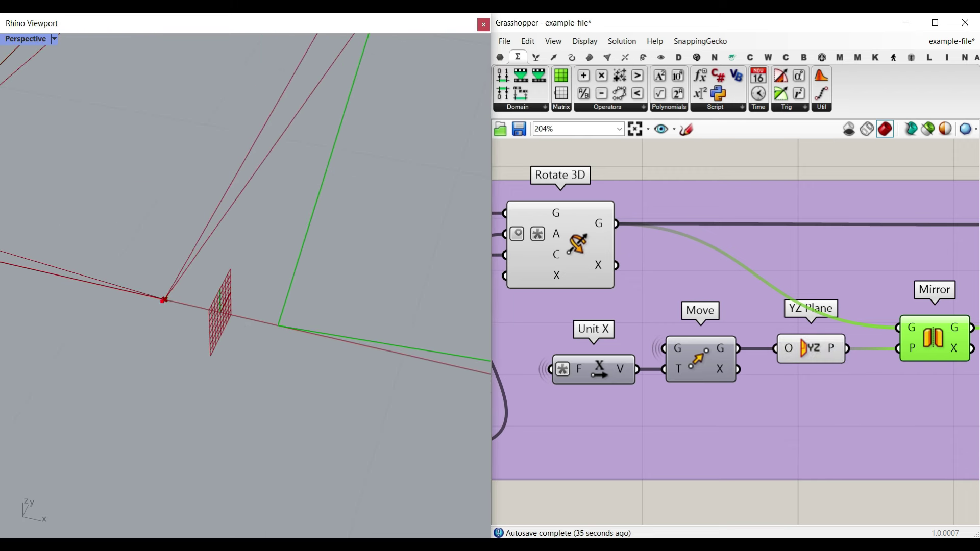
drag(164, 300, 272, 328)
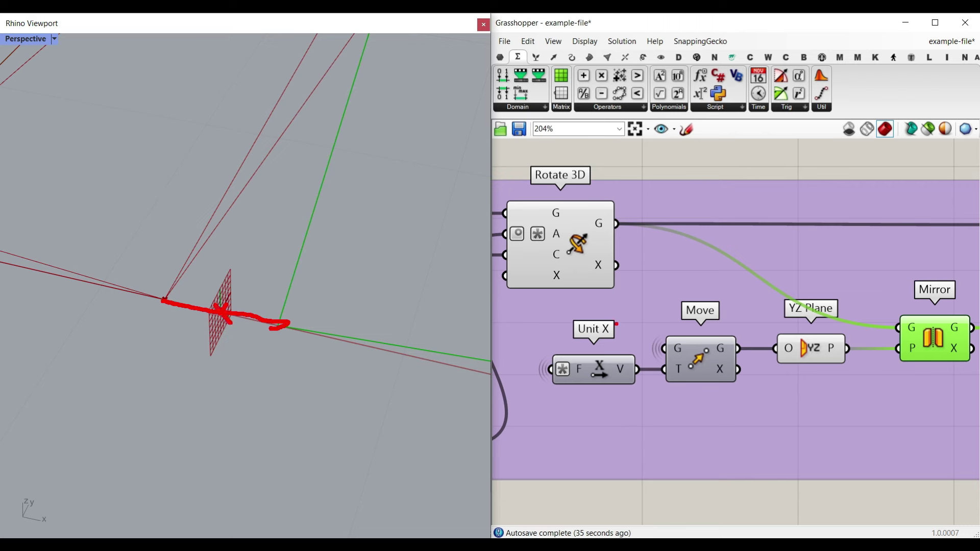
Enable the preview of the Move component that positions the mirror plane's origin
right_drag(654, 357, 721, 344)
right_click(763, 331)
click(770, 352)
click(755, 341)
Trace the mirror plane's construction from the List Item point through Unit X's x/2 expression and Move to YZ Plane
right_drag(652, 341, 837, 322)
scroll(837, 323, down, 5)
scroll(735, 284, up, 4)
click(696, 280)
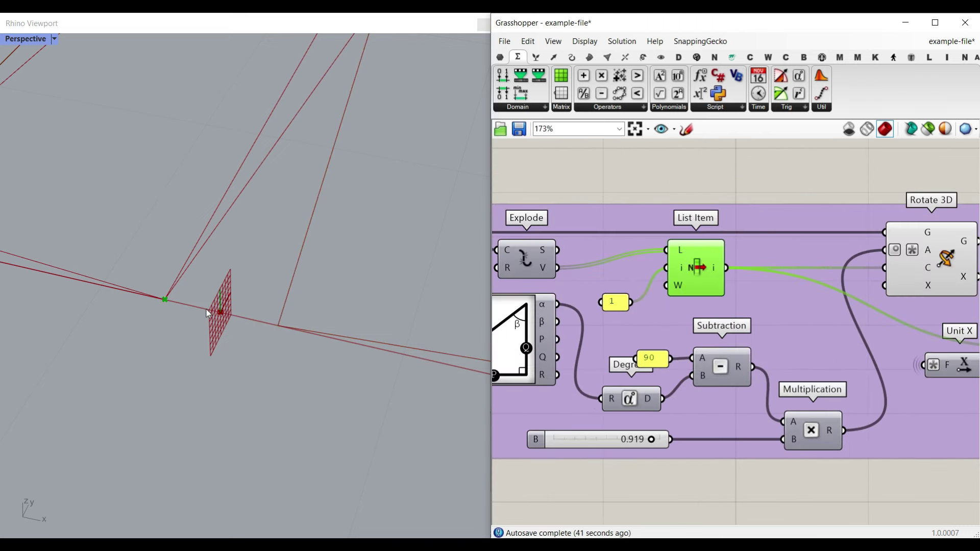
right_drag(957, 372, 735, 354)
scroll(736, 354, up, 3)
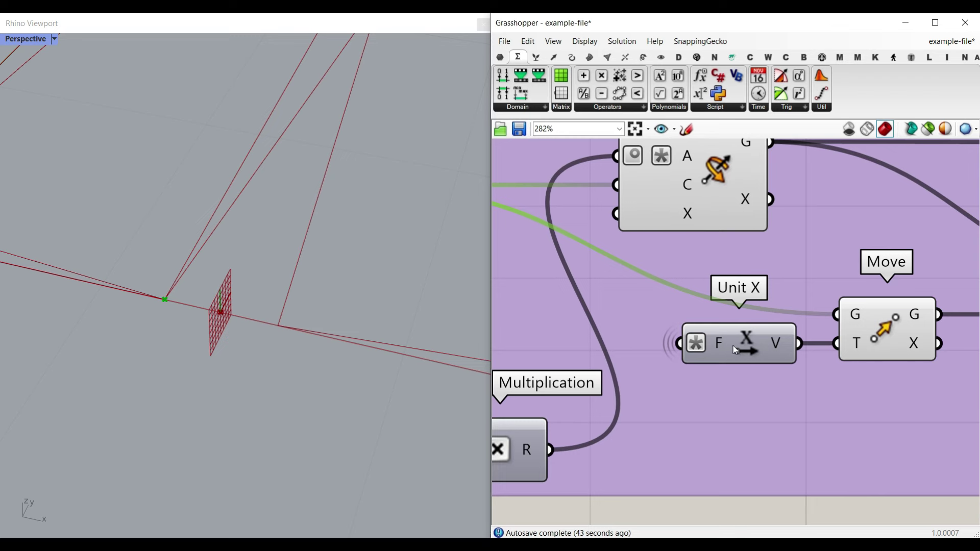
right_drag(909, 338, 771, 341)
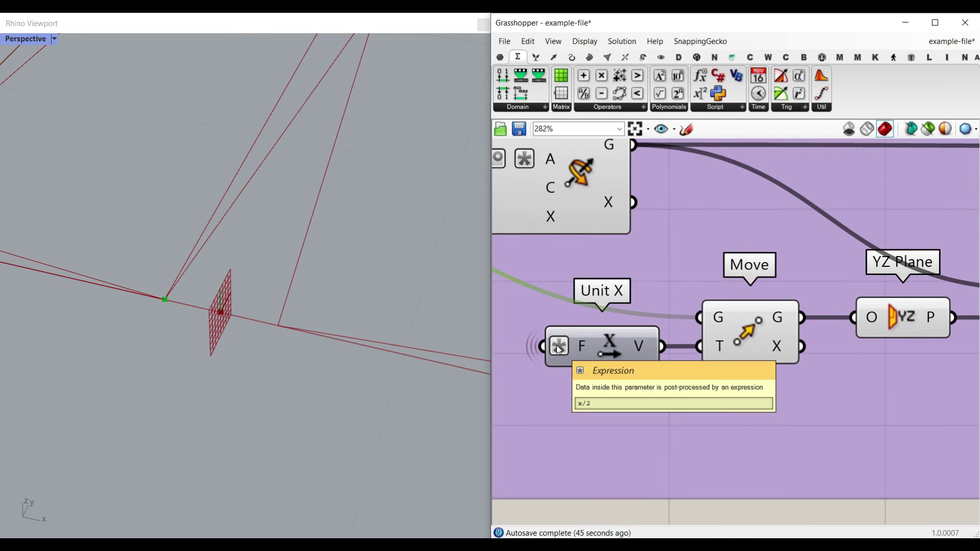
scroll(699, 329, down, 2)
click(699, 327)
scroll(214, 340, down, 4)
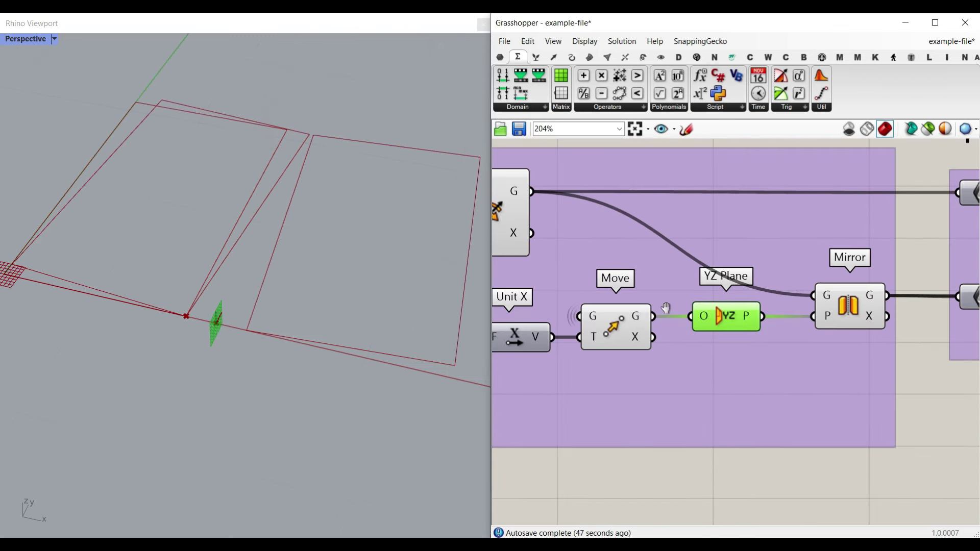
Turn off the preview of all components in the "Bending two parts" group
scroll(707, 352, down, 6)
click(823, 383)
drag(823, 383, 514, 262)
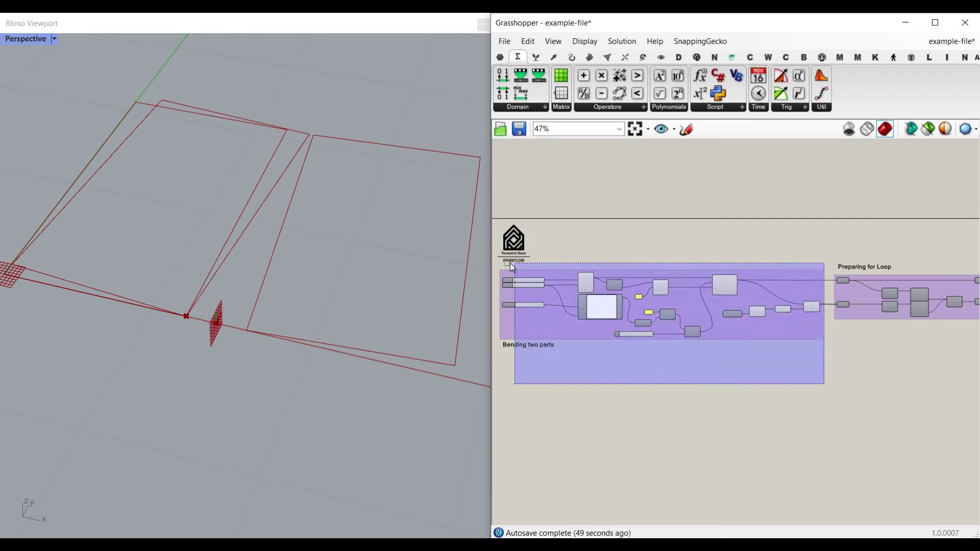
right_click(586, 240)
click(596, 258)
click(704, 255)
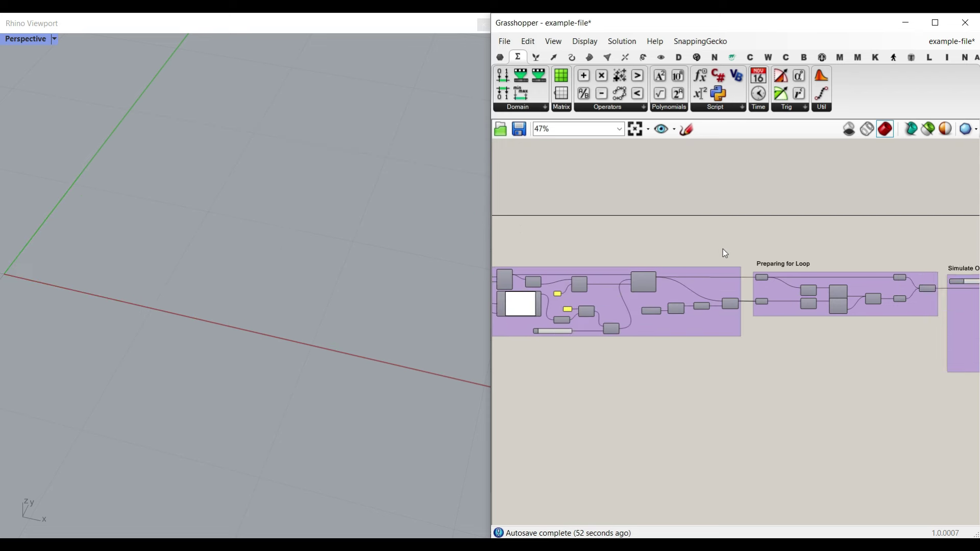
Turn on the preview of the two Curve parameters at the start of the "Preparing for Loop" group
scroll(723, 250, up, 5)
drag(774, 364, 725, 199)
right_click(681, 168)
click(693, 178)
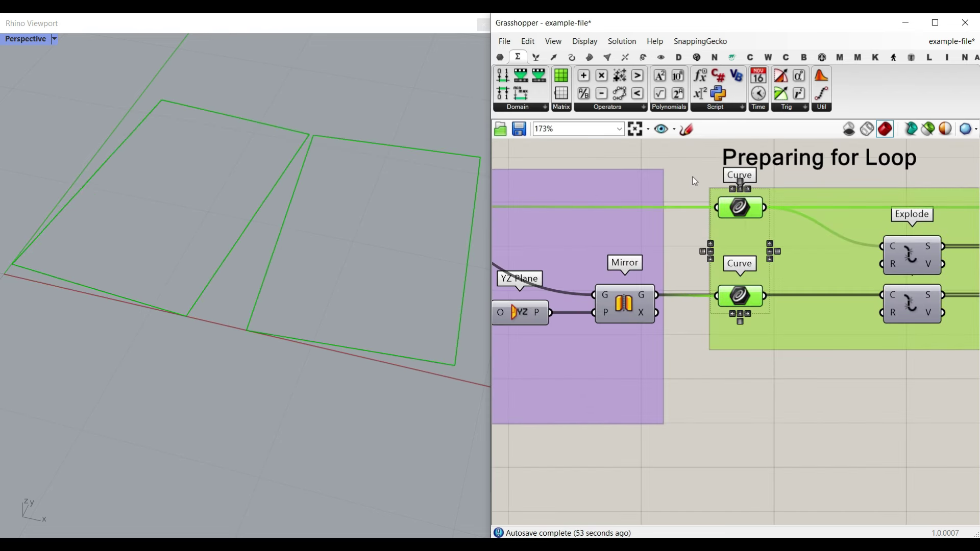
click(690, 183)
Set the B multiplier slider to 0.999 to close the gap between the two previewed rectangles
scroll(238, 234, down, 4)
right_drag(238, 235, 297, 316)
scroll(219, 279, down, 8)
scroll(215, 204, up, 6)
scroll(587, 255, down, 3)
right_drag(587, 255, 895, 265)
scroll(605, 338, up, 4)
scroll(592, 358, up, 3)
right_drag(588, 360, 685, 349)
drag(672, 332, 773, 338)
right_drag(695, 332, 802, 324)
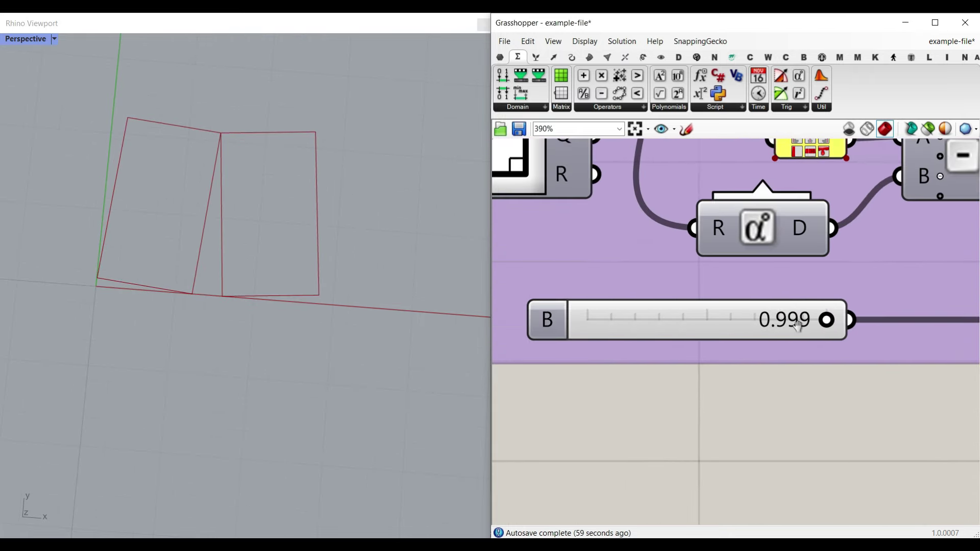
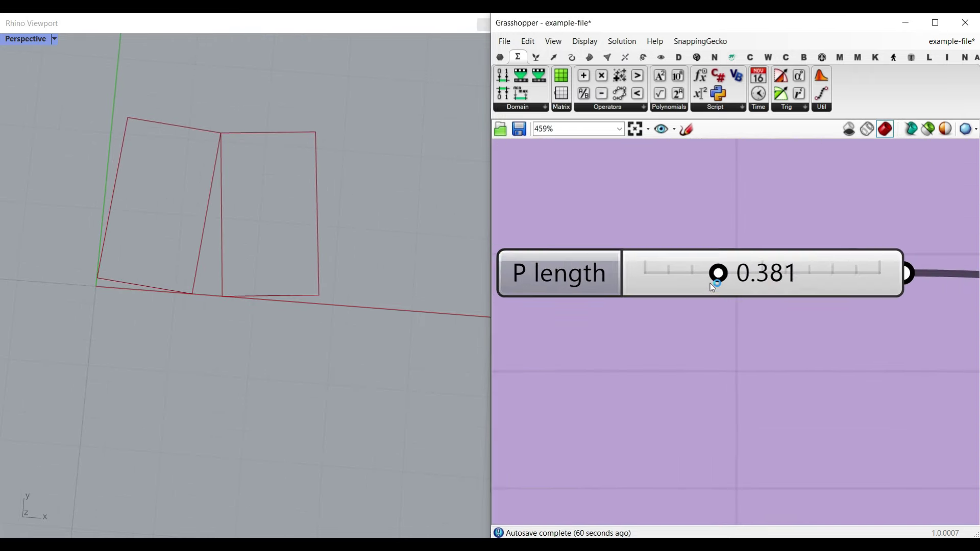
Adjust the P length and the rectangle's X size to make both rectangles narrower with a wider gap at the base
drag(718, 271, 561, 222)
scroll(694, 329, down, 2)
scroll(694, 329, up, 2)
scroll(685, 291, down, 10)
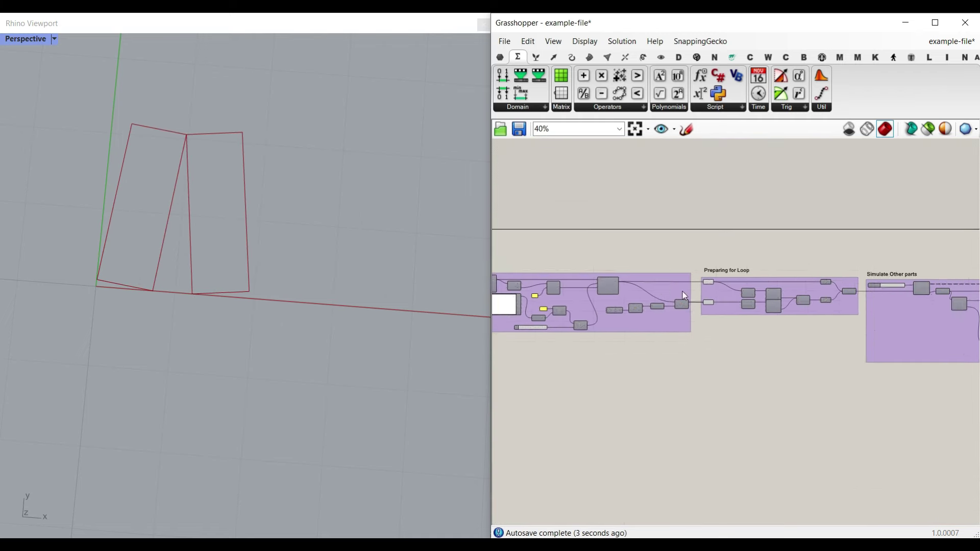
Set the B multiplier to 0.795 to open the upper gap, and examine the space between the two rectangles
scroll(682, 292, up, 2)
right_drag(747, 316, 953, 260)
right_drag(584, 313, 682, 308)
scroll(633, 303, up, 5)
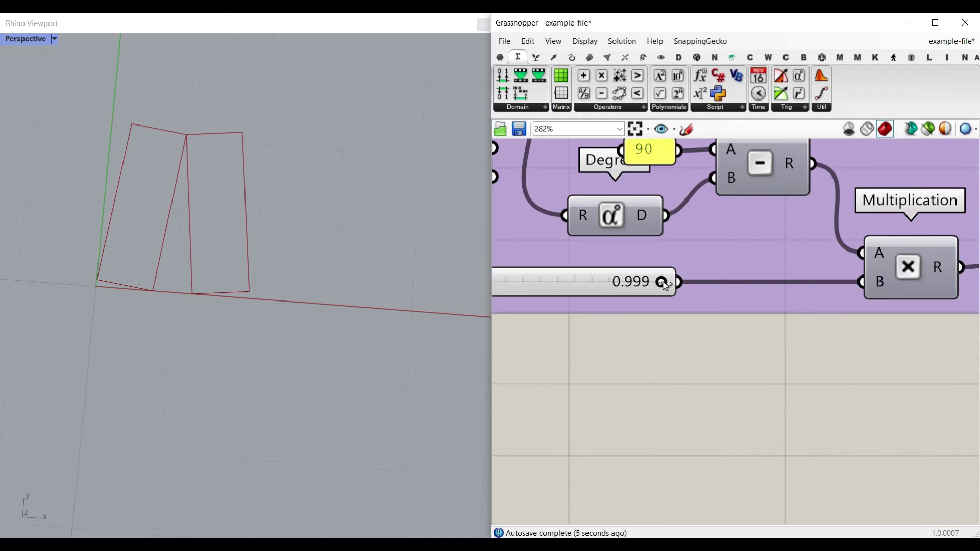
drag(665, 283, 626, 283)
scroll(223, 247, up, 3)
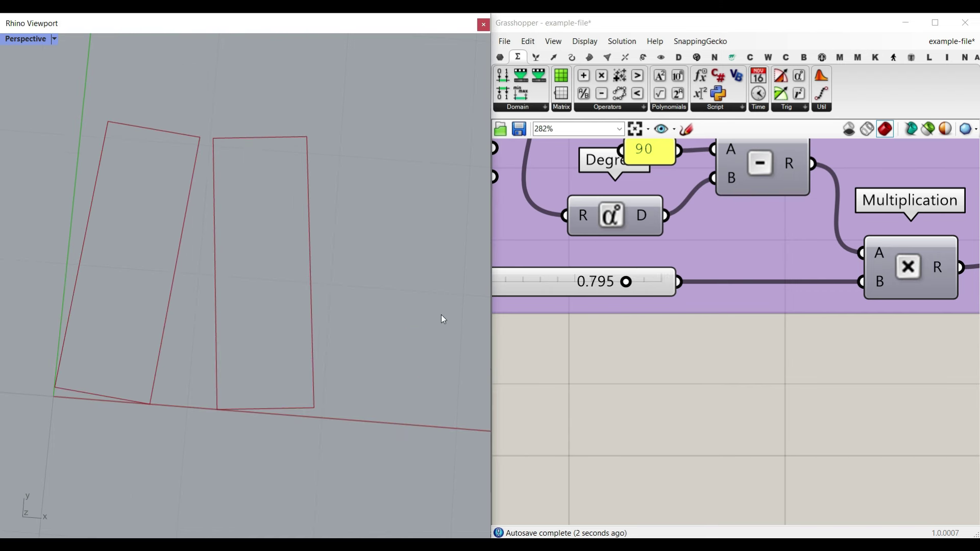
scroll(142, 332, down, 1)
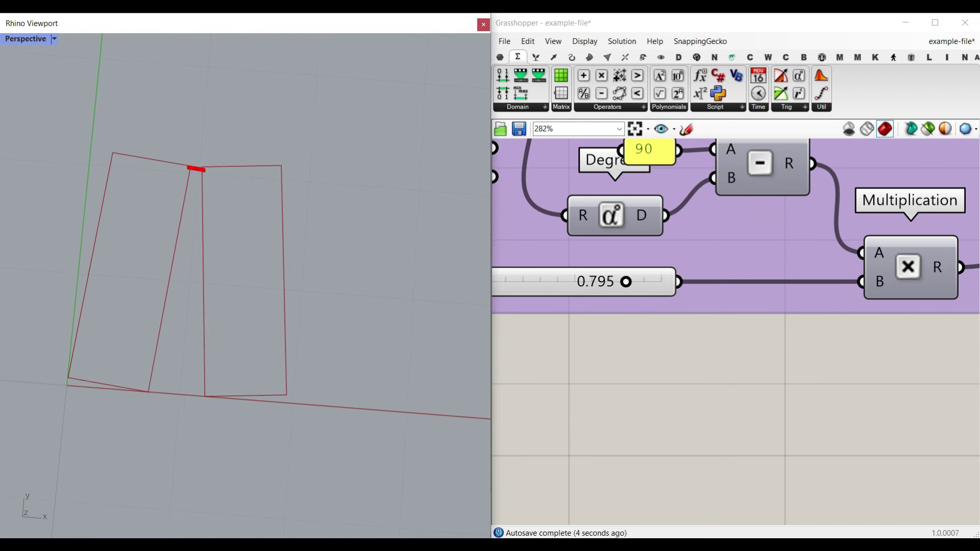
mouse_move(202, 168)
mouse_down()
mouse_move(205, 397)
mouse_move(148, 393)
mouse_move(190, 168)
mouse_move(166, 365)
mouse_move(193, 382)
mouse_up()
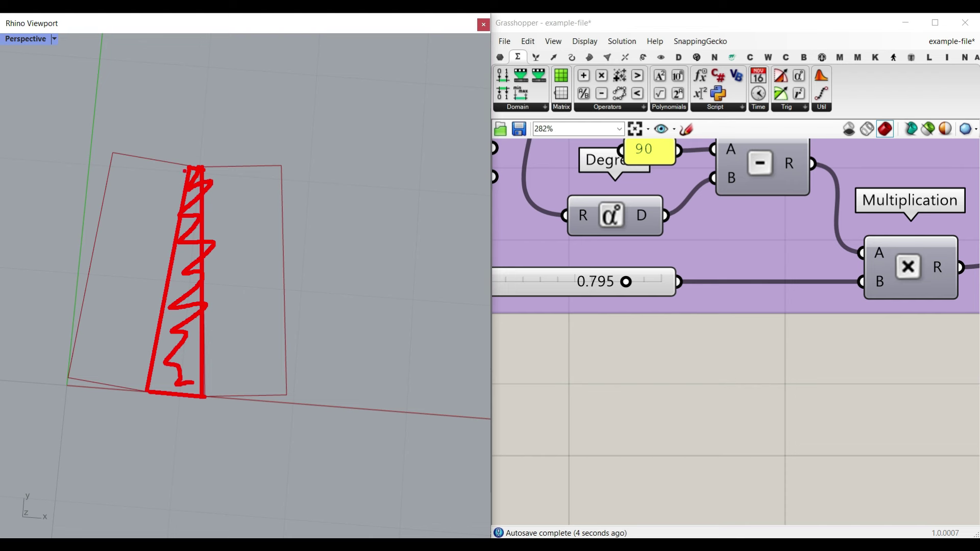
mouse_move(189, 168)
mouse_down()
mouse_move(108, 154)
mouse_move(68, 378)
mouse_move(148, 392)
mouse_up()
drag(92, 361, 79, 393)
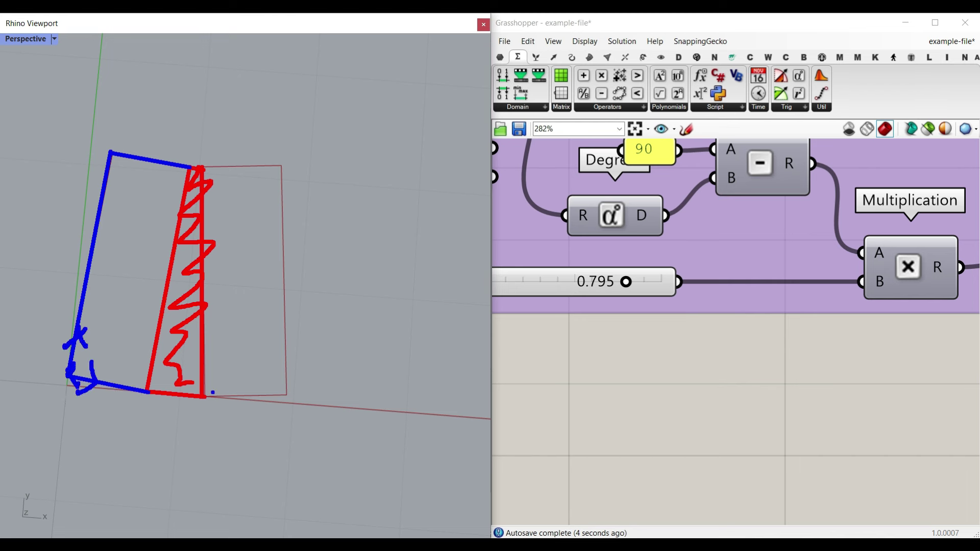
drag(212, 385, 202, 407)
mouse_move(201, 166)
mouse_down()
mouse_move(204, 396)
mouse_move(286, 395)
mouse_move(283, 166)
mouse_move(201, 165)
mouse_up()
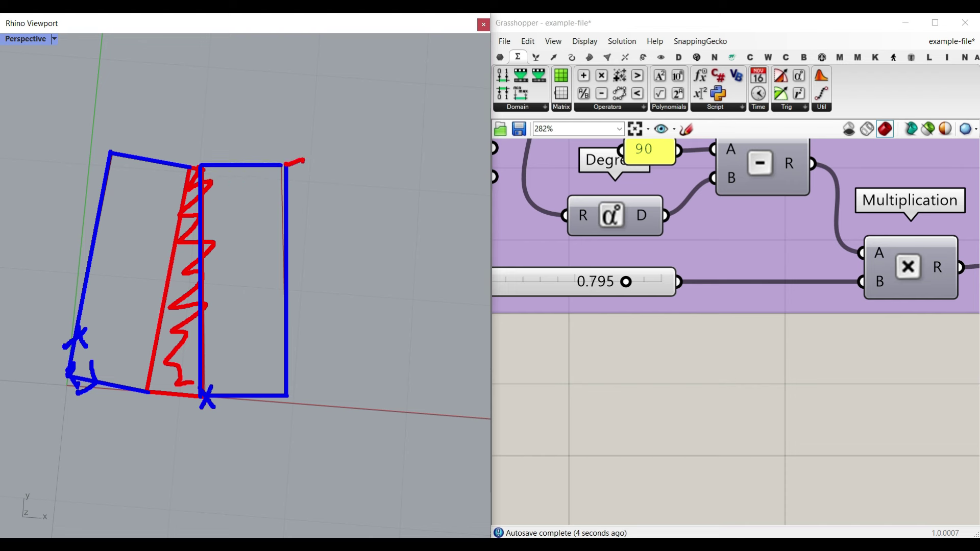
mouse_move(304, 160)
mouse_down()
mouse_move(361, 369)
mouse_move(288, 392)
mouse_move(290, 197)
mouse_move(317, 377)
mouse_up()
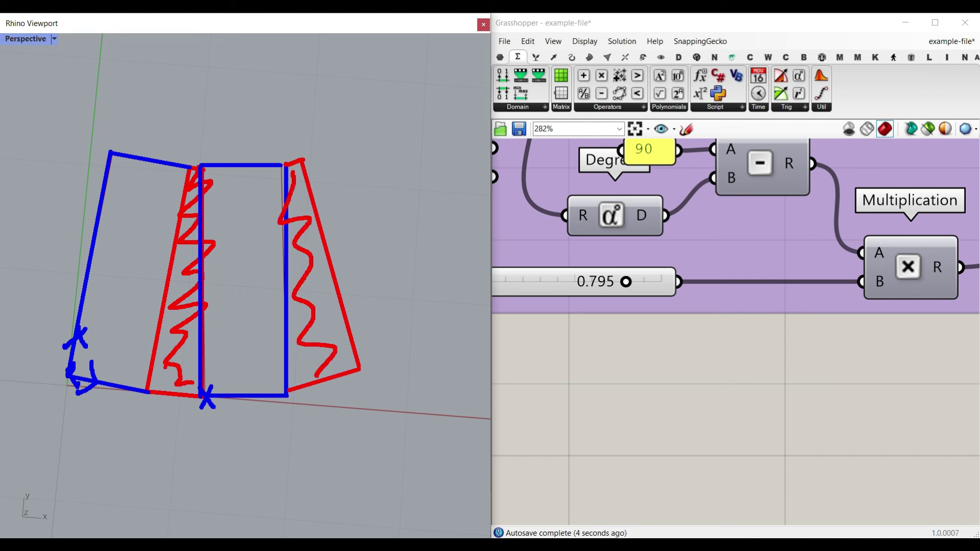
mouse_move(83, 369)
mouse_down()
mouse_move(124, 343)
mouse_move(217, 373)
mouse_move(253, 337)
mouse_move(353, 341)
mouse_move(372, 375)
mouse_up()
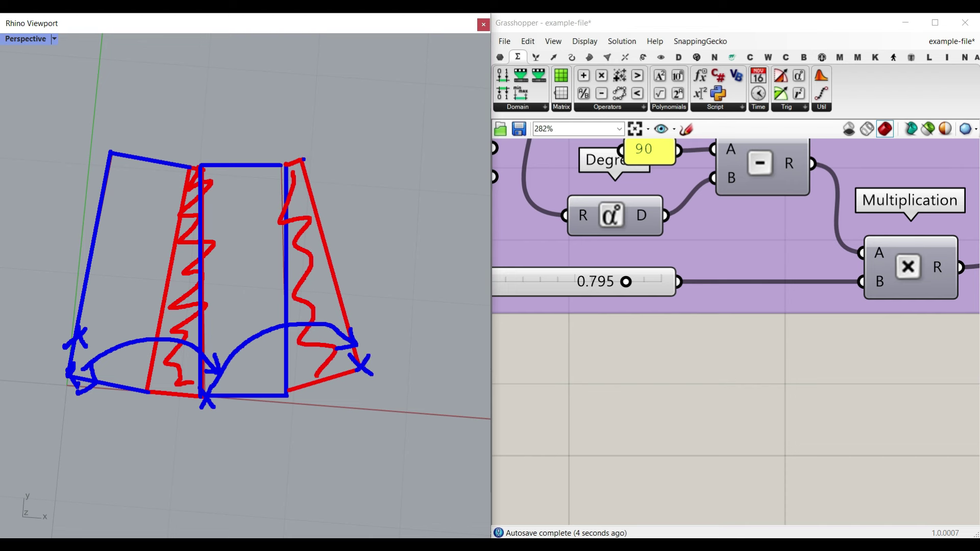
mouse_move(304, 160)
mouse_down()
mouse_move(375, 141)
mouse_move(431, 281)
mouse_move(365, 371)
mouse_up()
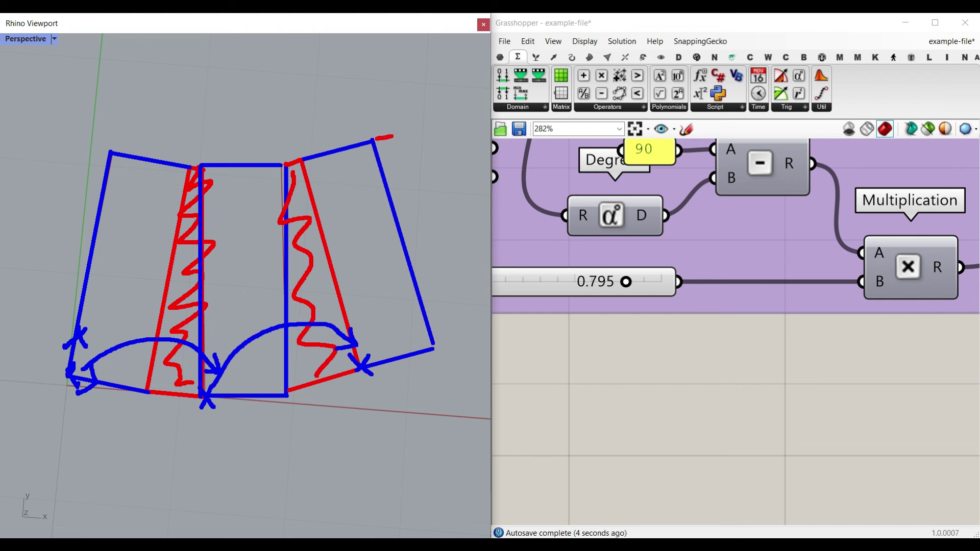
mouse_move(394, 136)
mouse_down()
mouse_move(506, 309)
mouse_move(429, 345)
mouse_up()
mouse_move(373, 176)
mouse_down()
mouse_move(403, 155)
mouse_move(444, 288)
mouse_up()
mouse_move(219, 283)
mouse_down()
mouse_move(415, 235)
mouse_move(516, 116)
mouse_move(517, 174)
mouse_up()
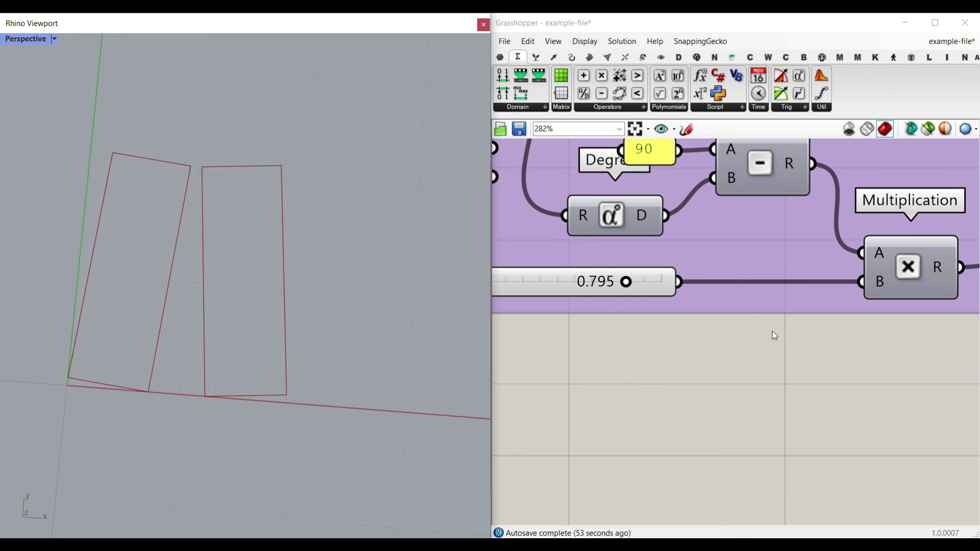
Turn on the preview of the Loft component in the "Preparing for Loop" group and inspect the surface between the two rectangles
scroll(771, 329, down, 9)
right_drag(809, 302, 623, 315)
scroll(823, 245, up, 6)
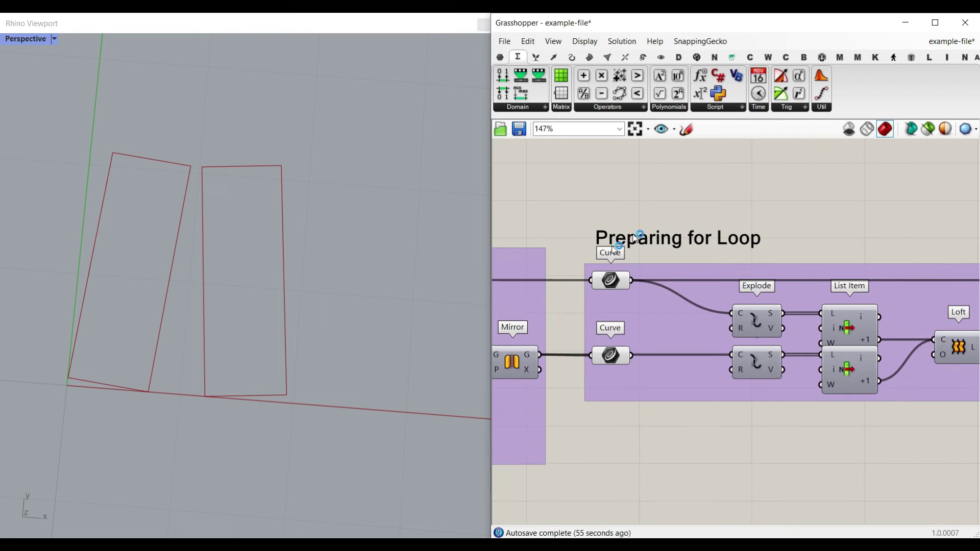
right_drag(724, 254, 546, 247)
right_drag(786, 284, 758, 287)
scroll(771, 288, down, 4)
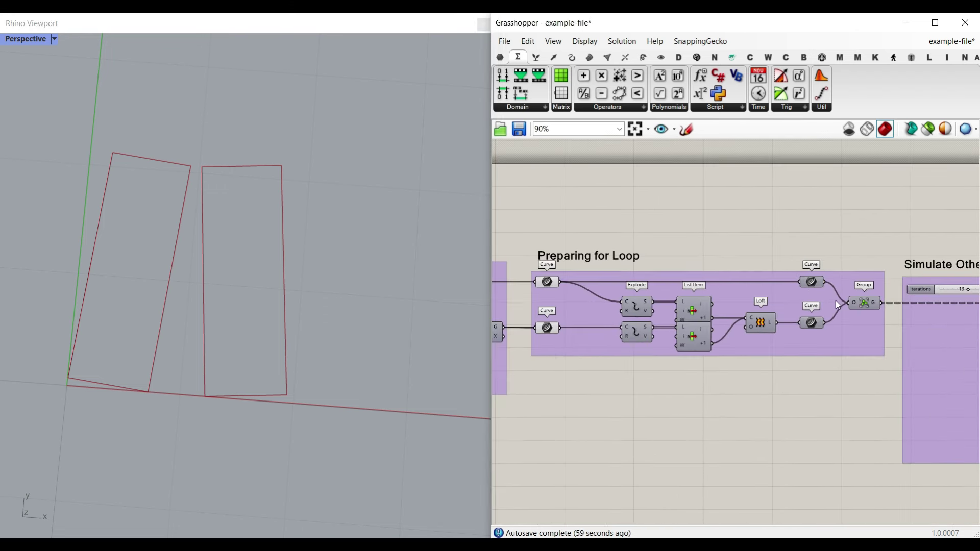
scroll(836, 300, up, 2)
right_drag(667, 298, 740, 281)
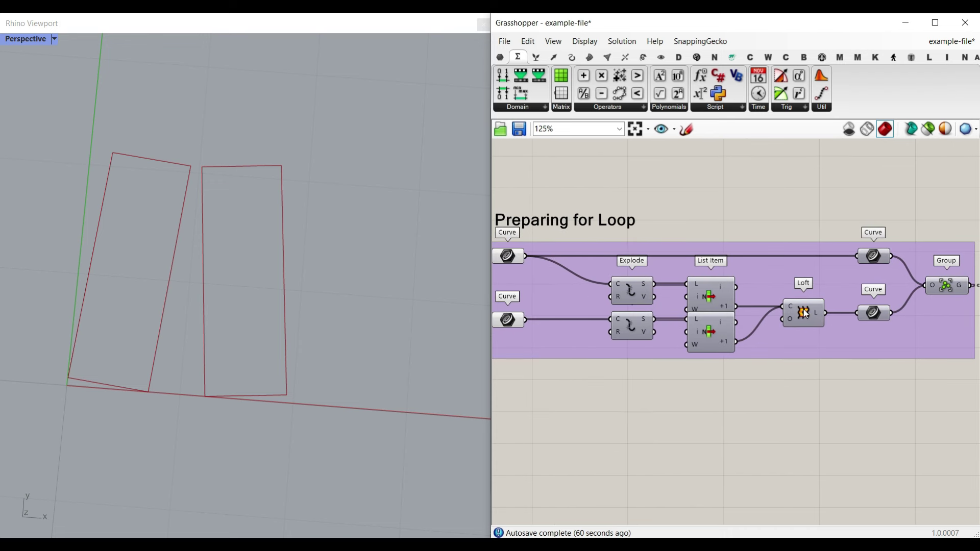
right_click(804, 314)
click(827, 332)
scroll(195, 215, up, 3)
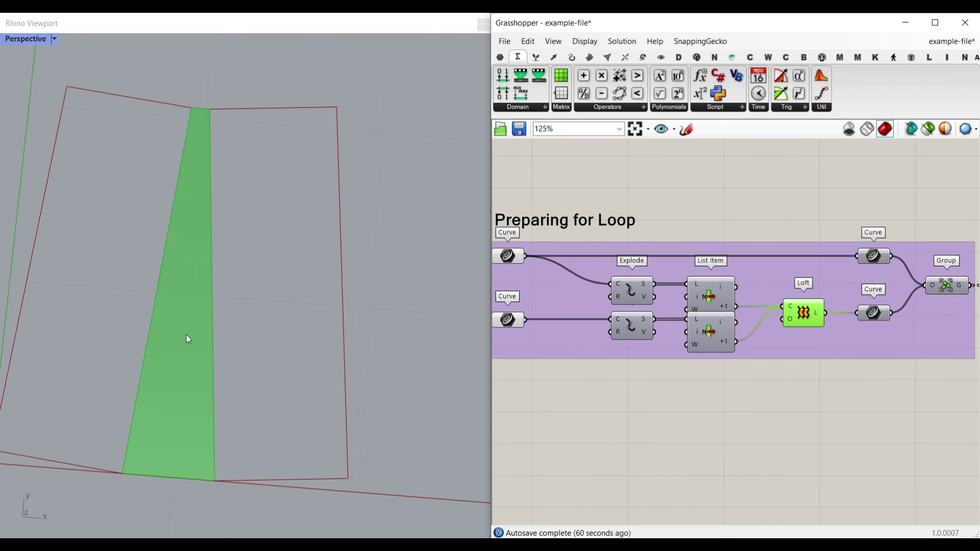
Preview both List Item components that feed the Loft and check which rectangle edge each one picks
right_drag(566, 305, 587, 290)
right_click(731, 278)
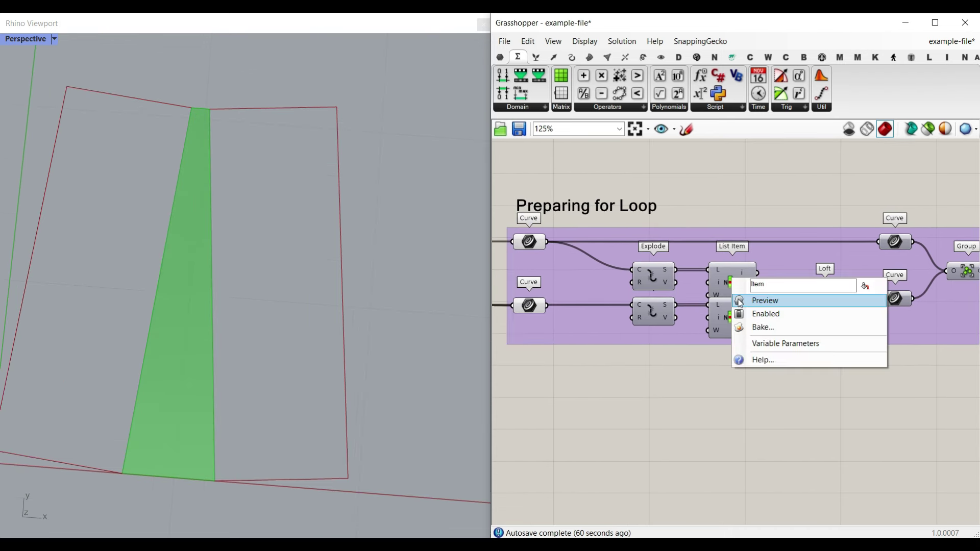
click(731, 279)
right_click(735, 314)
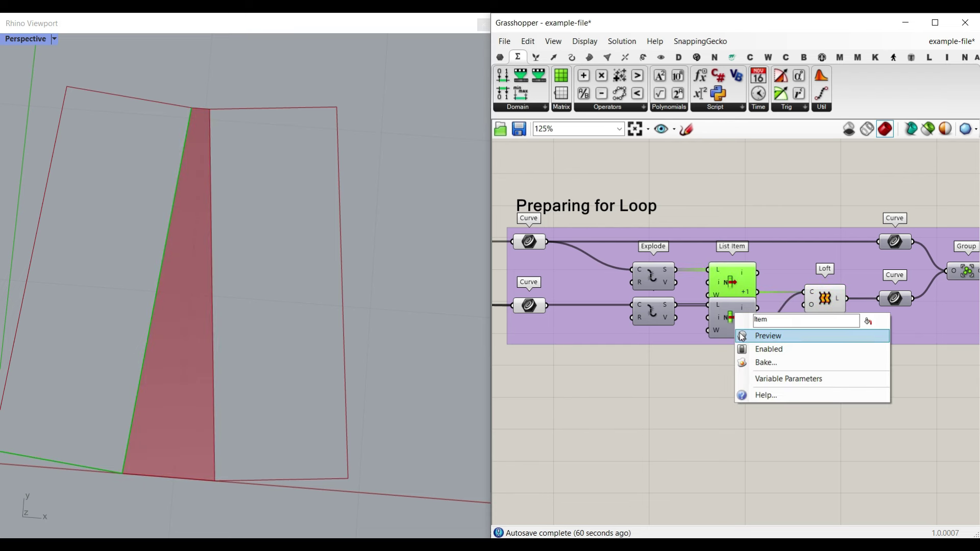
click(743, 335)
click(738, 319)
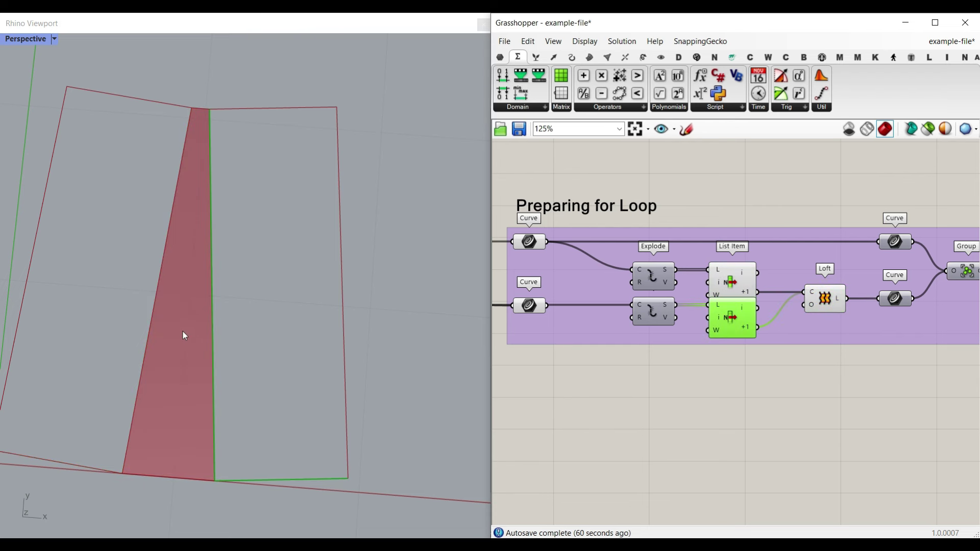
scroll(850, 303, up, 3)
right_drag(850, 302, 820, 269)
click(694, 304)
Turn off the preview of the Mirror component and of the first Curve, Explode and List Item components in "Preparing for Loop"
scroll(821, 269, down, 6)
drag(796, 344, 670, 216)
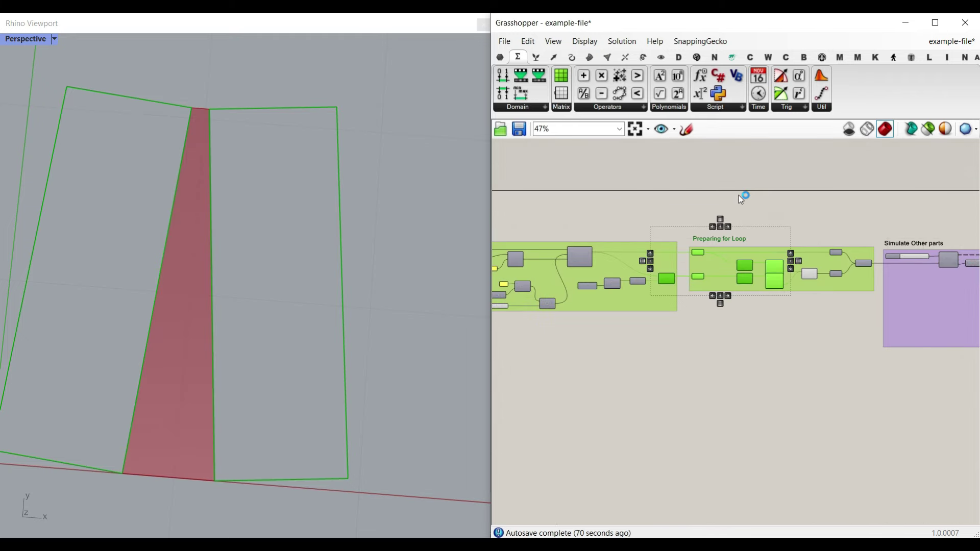
right_click(740, 195)
click(758, 215)
click(817, 230)
Turn off the preview of the Loft component and the Curve parameters after it
right_drag(842, 251, 750, 251)
scroll(739, 259, up, 4)
click(704, 289)
right_click(666, 198)
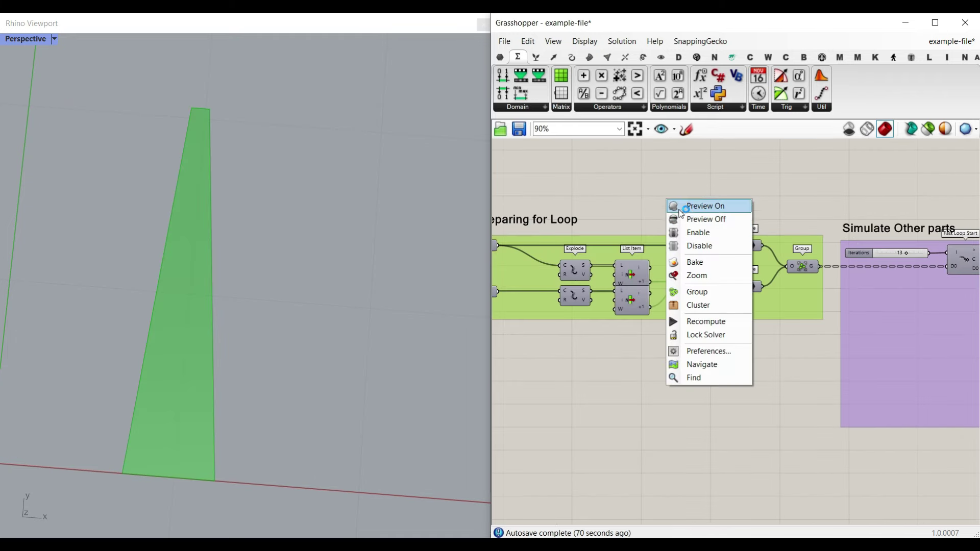
click(683, 215)
click(686, 219)
Turn on the preview of the Group component at the end of the "Preparing for Loop" group
right_drag(801, 280, 703, 253)
scroll(703, 252, up, 4)
right_click(694, 210)
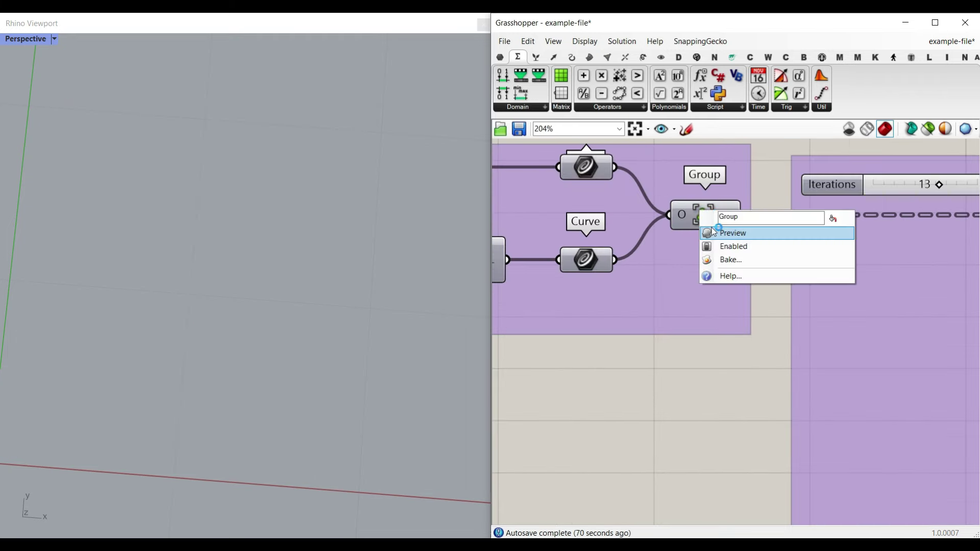
click(720, 230)
scroll(197, 212, down, 4)
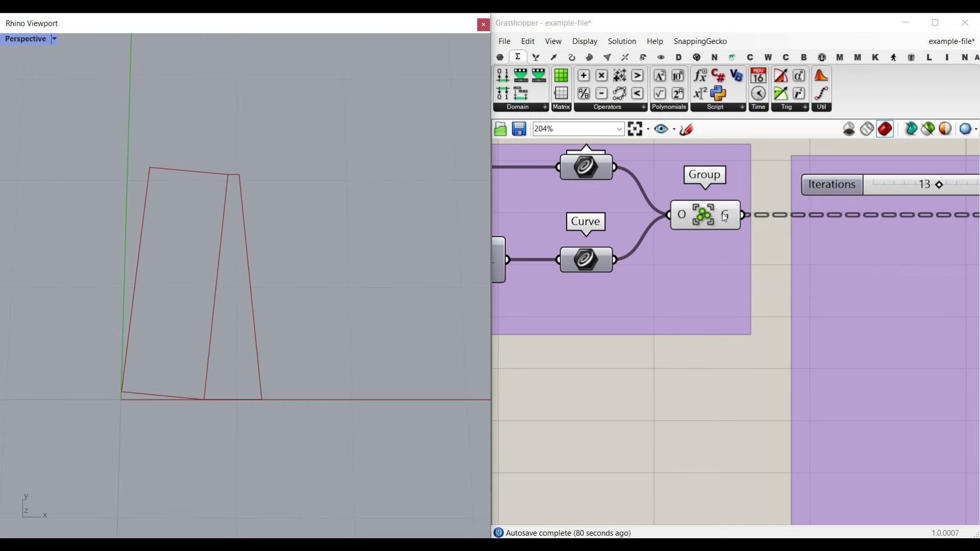
mouse_move(732, 217)
Examine the components in the "Simulate Other parts" group and list the available Fast loop components
scroll(619, 295, down, 4)
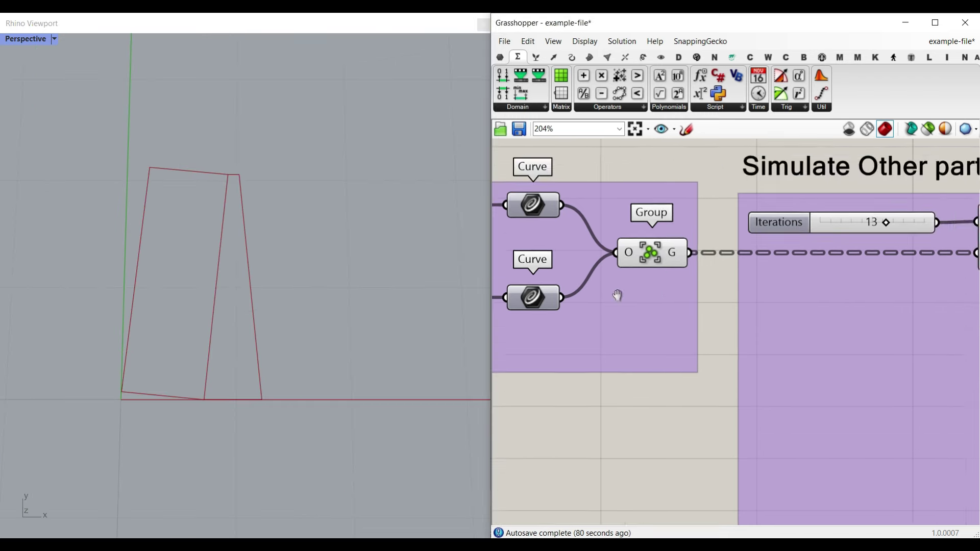
scroll(820, 296, up, 3)
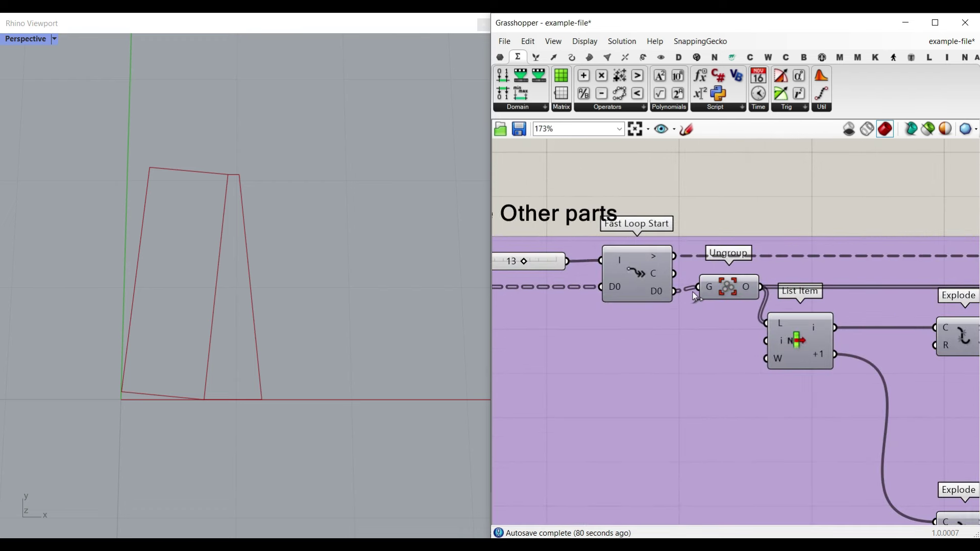
scroll(694, 292, down, 4)
scroll(661, 272, up, 3)
scroll(669, 291, down, 4)
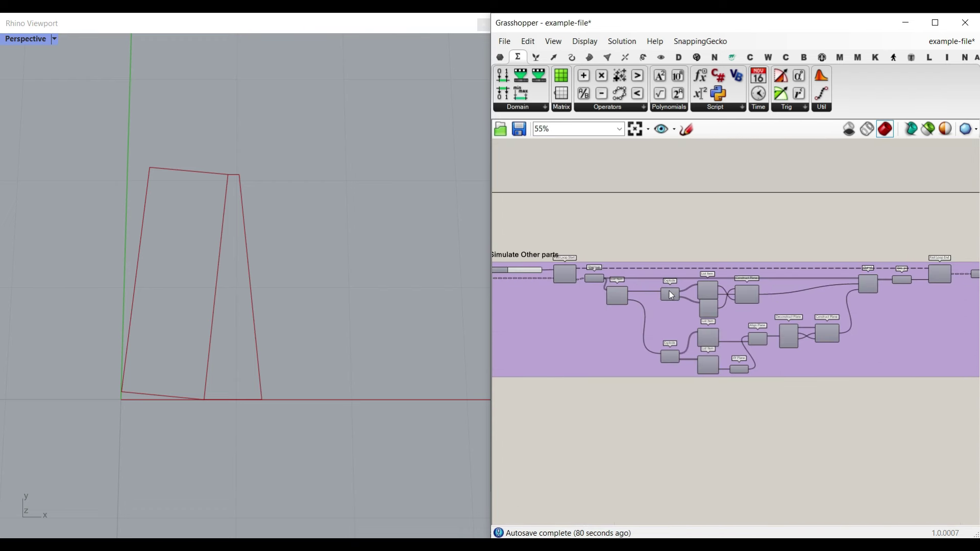
scroll(671, 295, down, 1)
mouse_move(562, 261)
mouse_down()
mouse_move(756, 251)
mouse_move(795, 388)
mouse_move(679, 271)
mouse_up()
key(Escape)
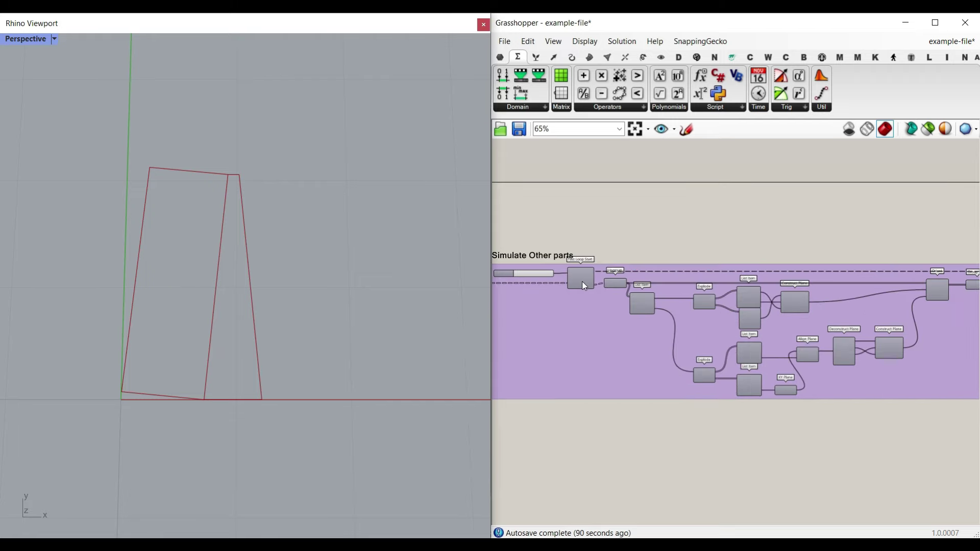
scroll(578, 276, up, 5)
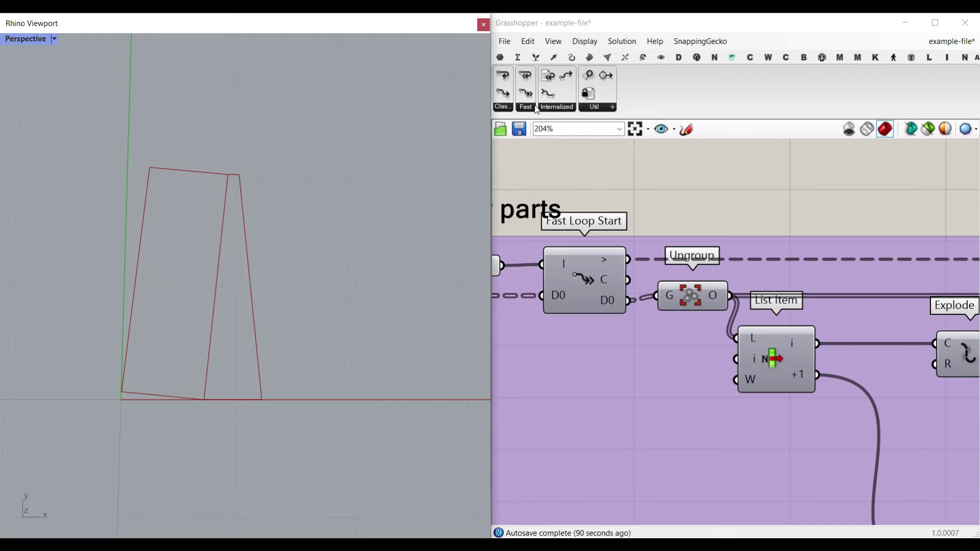
click(523, 109)
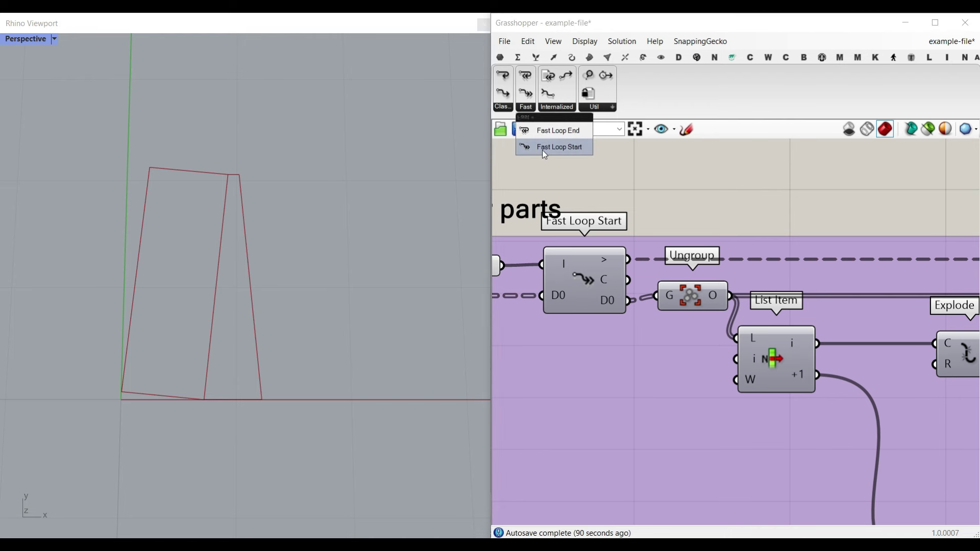
Select the Fast Loop Start component and trace its loop connection to Fast Loop End and back
click(603, 266)
scroll(636, 249, down, 6)
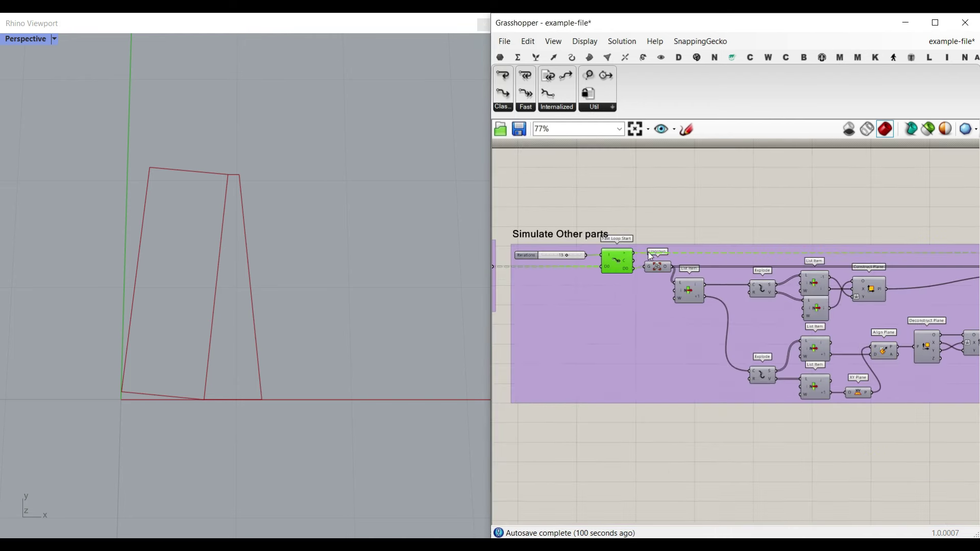
right_drag(702, 248, 559, 254)
scroll(801, 262, up, 1)
scroll(948, 264, up, 3)
right_drag(948, 264, 829, 271)
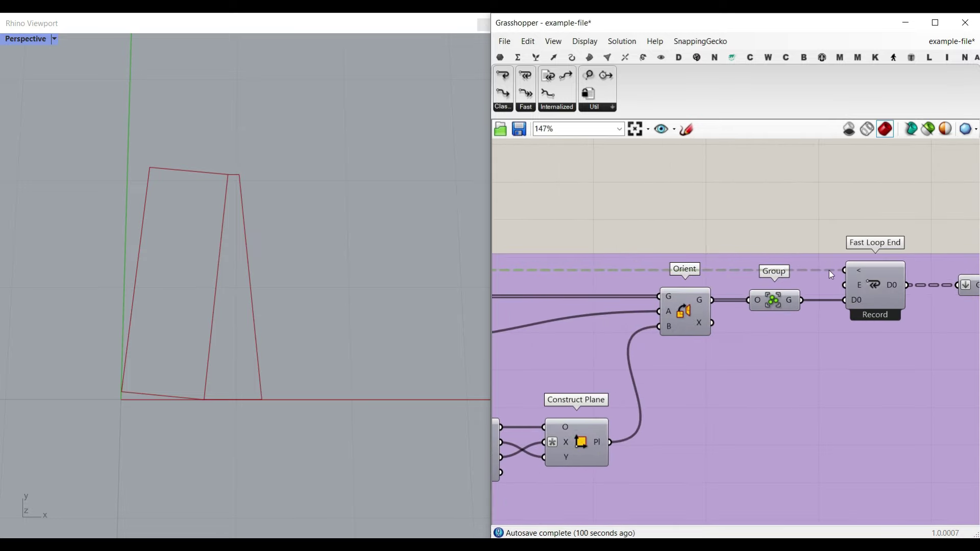
right_drag(647, 278, 896, 262)
scroll(896, 262, down, 4)
right_drag(517, 280, 622, 277)
scroll(620, 277, up, 7)
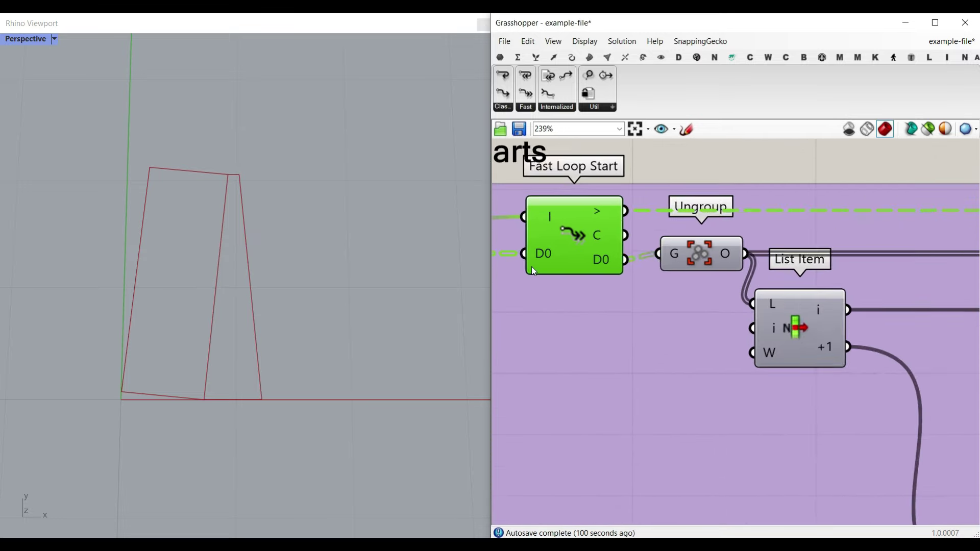
Turn on the preview of the Ungroup component after Fast Loop Start and select it to highlight its curves
right_drag(531, 267, 724, 262)
right_drag(610, 265, 736, 262)
scroll(736, 263, down, 3)
right_drag(925, 278, 618, 276)
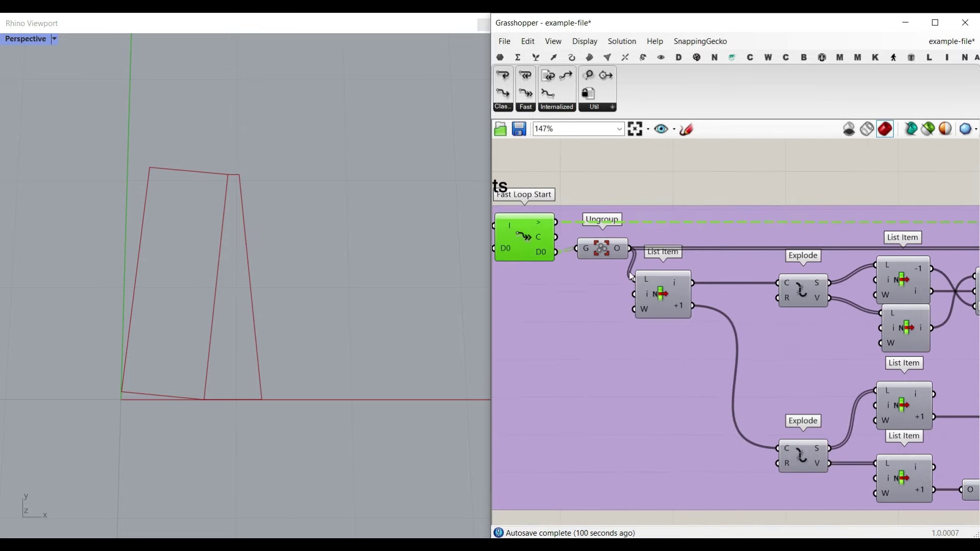
scroll(619, 276, up, 5)
right_click(574, 208)
click(588, 228)
click(583, 209)
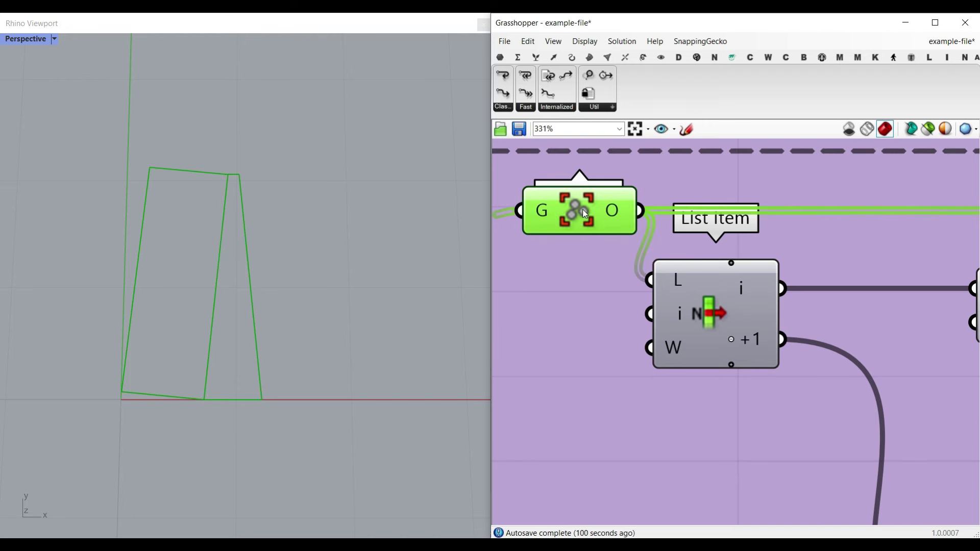
mouse_move(616, 213)
Preview the upper Construct Plane component that feeds Orient and inspect its plane at the rectangle's lower corner
scroll(643, 312, down, 2)
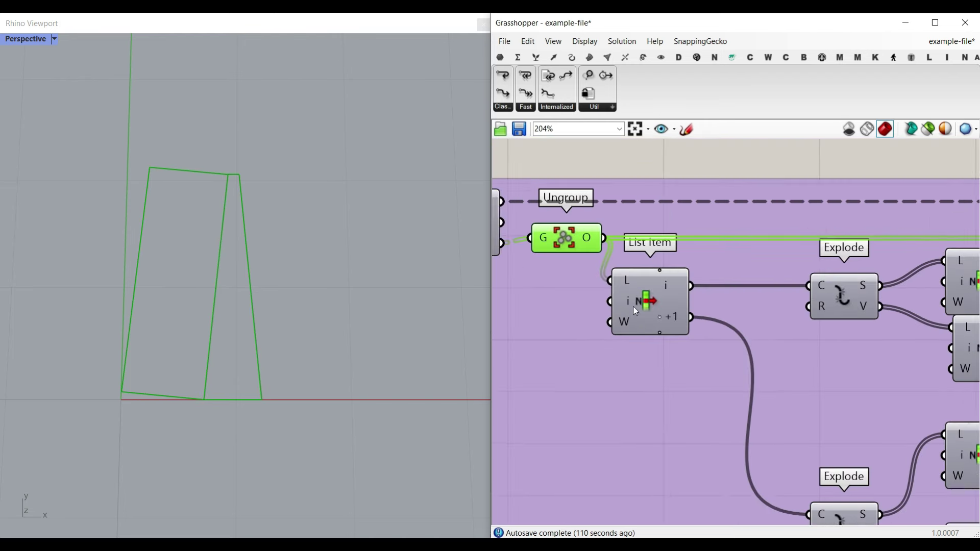
right_drag(633, 306, 576, 300)
right_drag(848, 327, 701, 321)
scroll(715, 325, down, 2)
right_drag(819, 318, 695, 309)
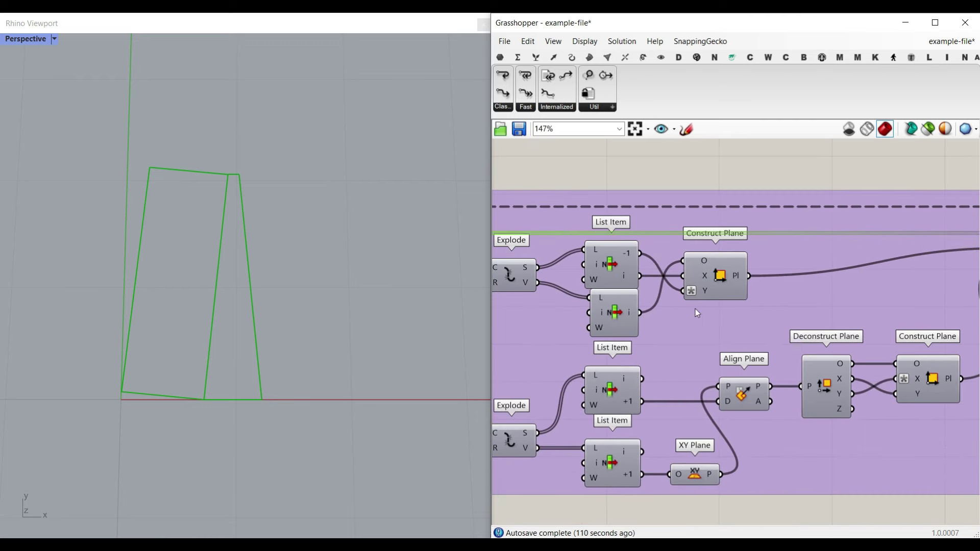
click(730, 274)
scroll(69, 388, up, 3)
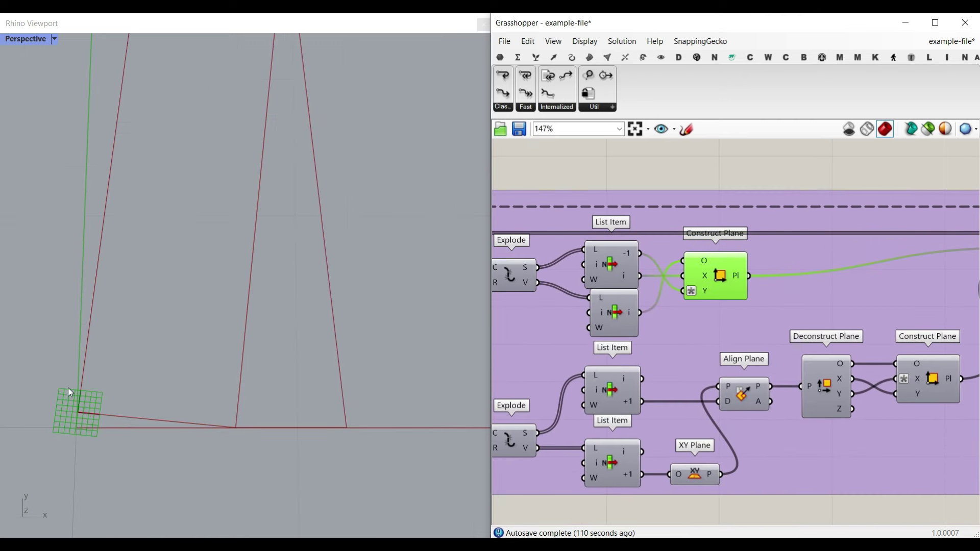
Turn on the preview of the Align Plane component and select it to inspect its plane at the wedge's far base corner
right_drag(613, 392, 736, 346)
scroll(735, 346, down, 2)
right_drag(844, 370, 733, 385)
scroll(716, 373, up, 2)
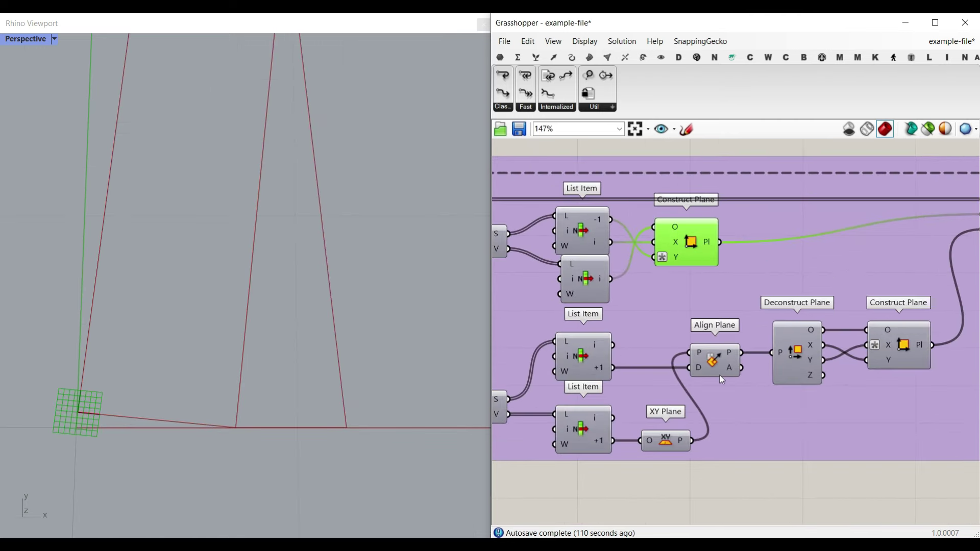
right_click(710, 364)
click(740, 375)
click(715, 360)
scroll(329, 414, down, 2)
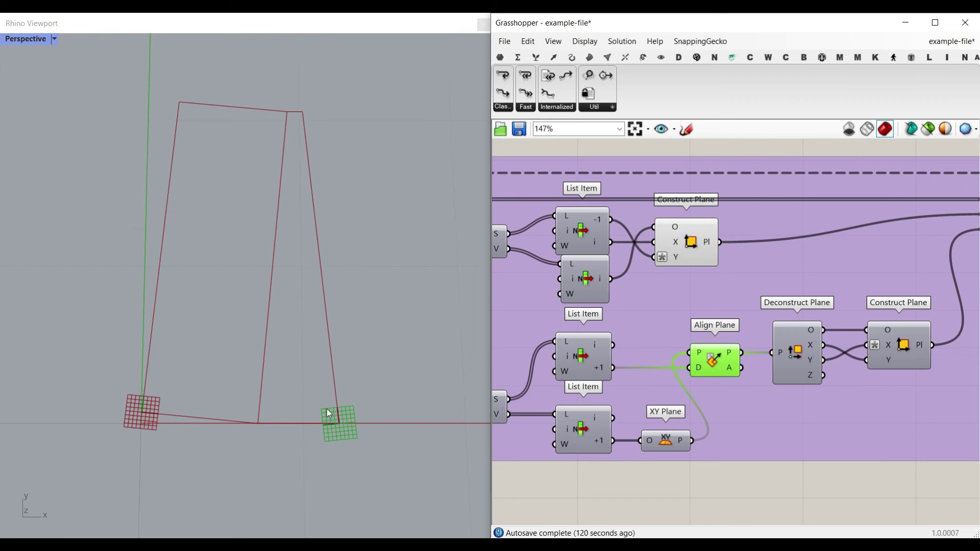
Turn off the Align Plane preview and turn on the preview of the lower Construct Plane that feeds Orient's B input
right_click(713, 352)
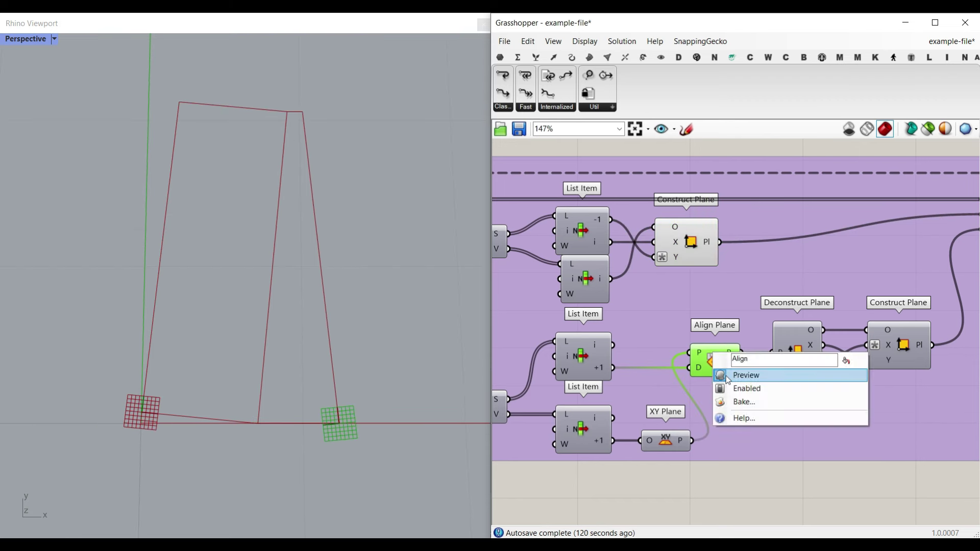
click(721, 374)
right_drag(847, 359, 764, 361)
right_click(819, 338)
click(828, 361)
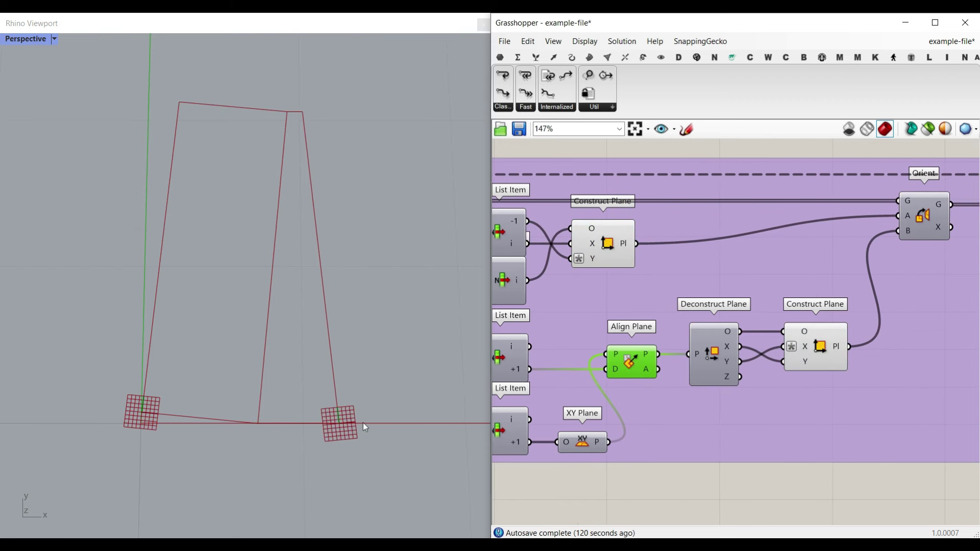
Preview the Align Plane component without the lower Construct Plane to inspect its axes at the wedge's base corner
scroll(342, 428, up, 2)
right_drag(614, 405, 797, 380)
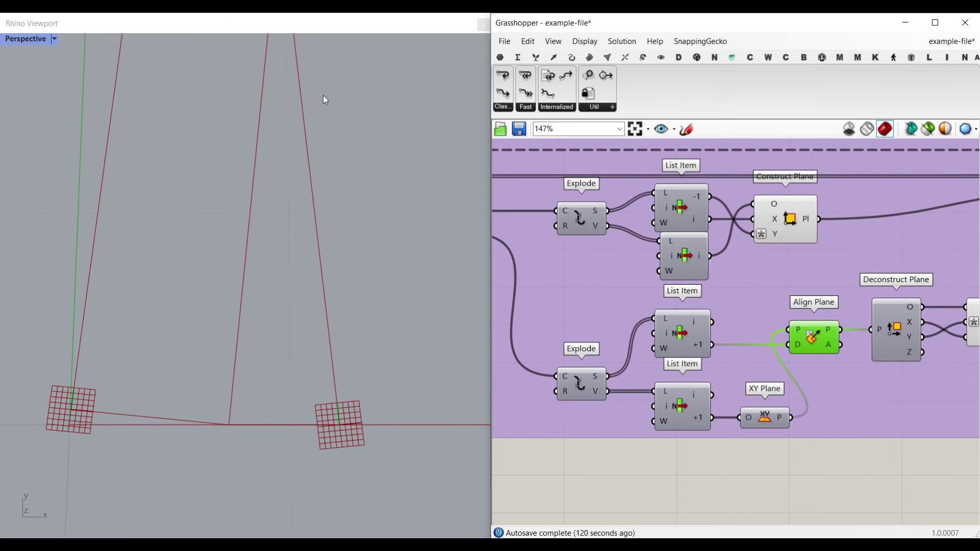
right_drag(780, 404, 678, 359)
scroll(725, 347, up, 1)
right_click(730, 315)
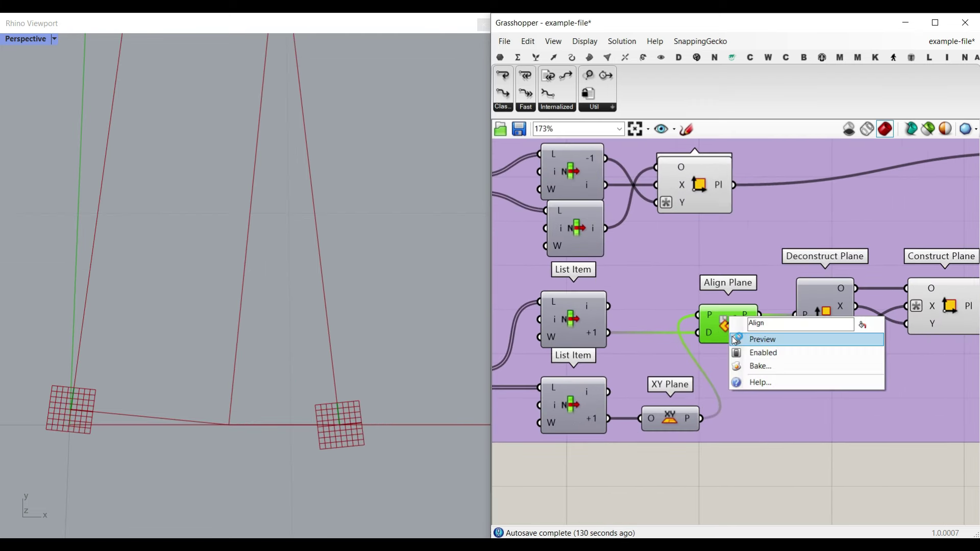
click(751, 339)
scroll(350, 416, up, 1)
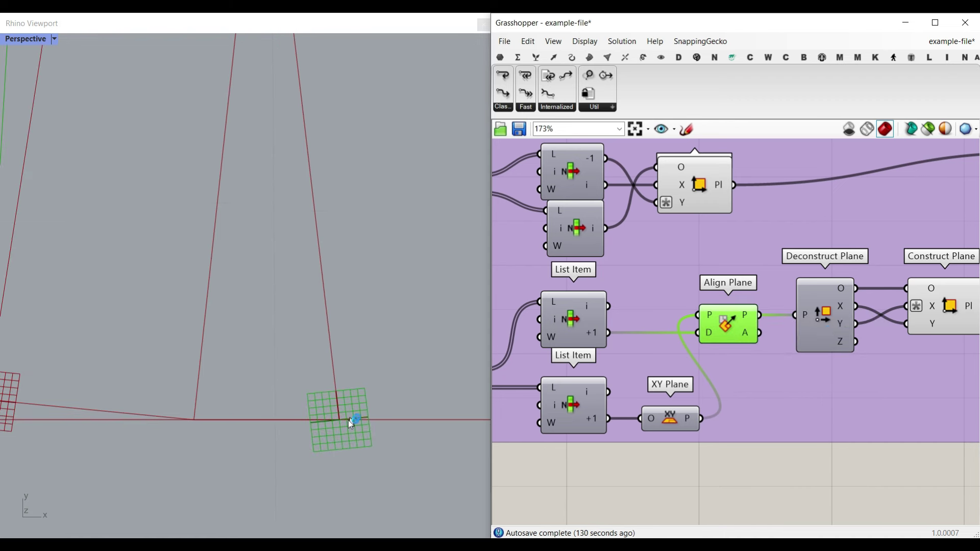
right_click(948, 303)
scroll(360, 421, up, 1)
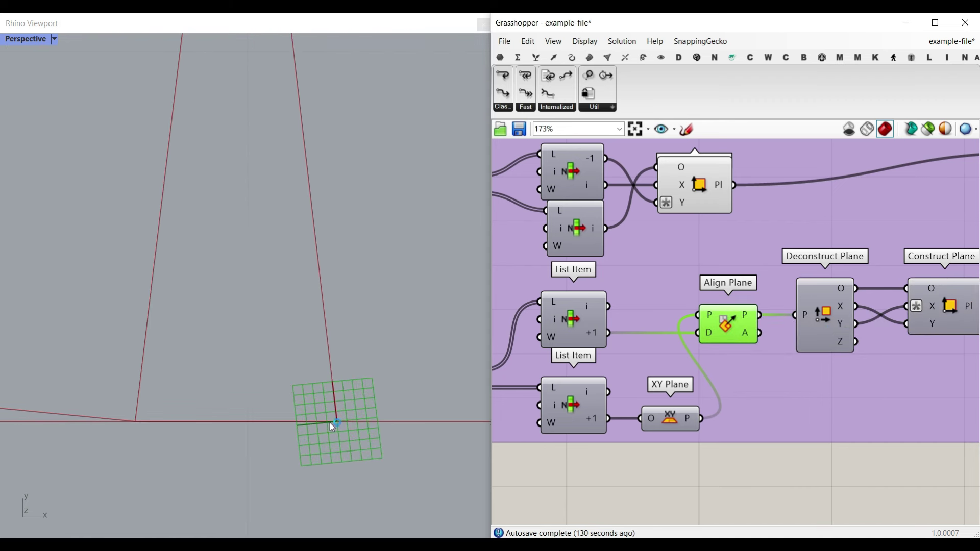
Turn the preview of the lower Construct Plane back on and turn off the Align Plane preview to compare their axes
right_drag(841, 335, 791, 329)
right_click(864, 315)
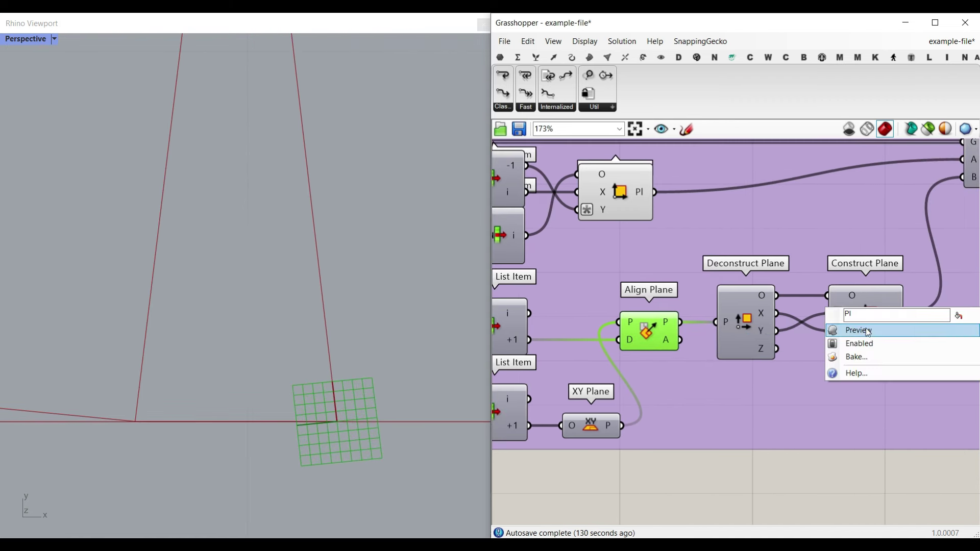
click(848, 329)
scroll(326, 421, up, 1)
right_drag(623, 346, 696, 336)
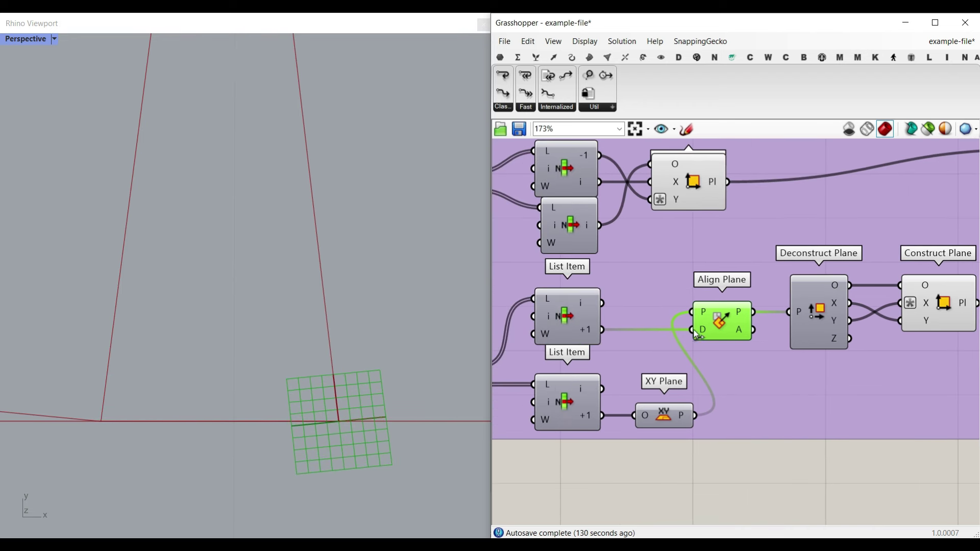
right_click(718, 312)
click(729, 333)
scroll(383, 403, down, 3)
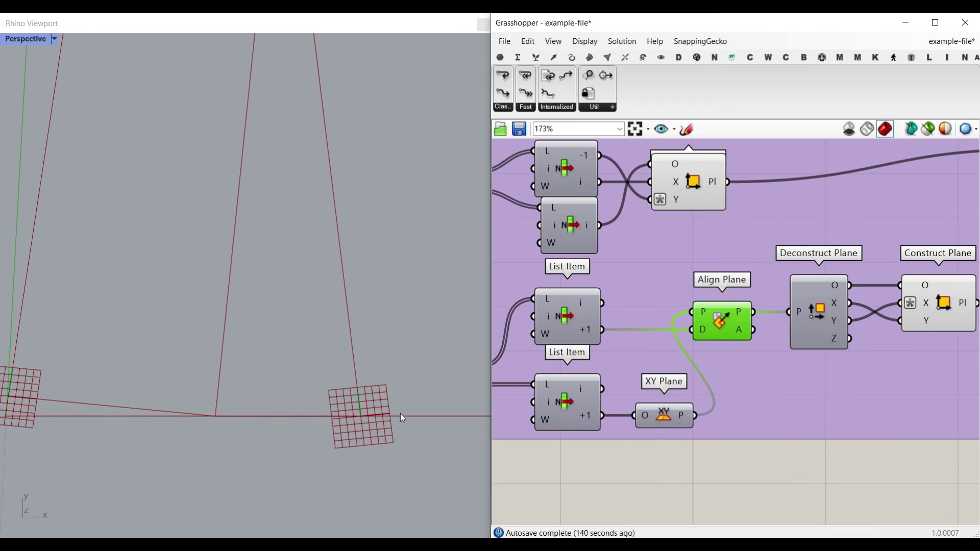
Disable the Align Plane component to isolate the source plane, and enable it again
key(ctrl+e)
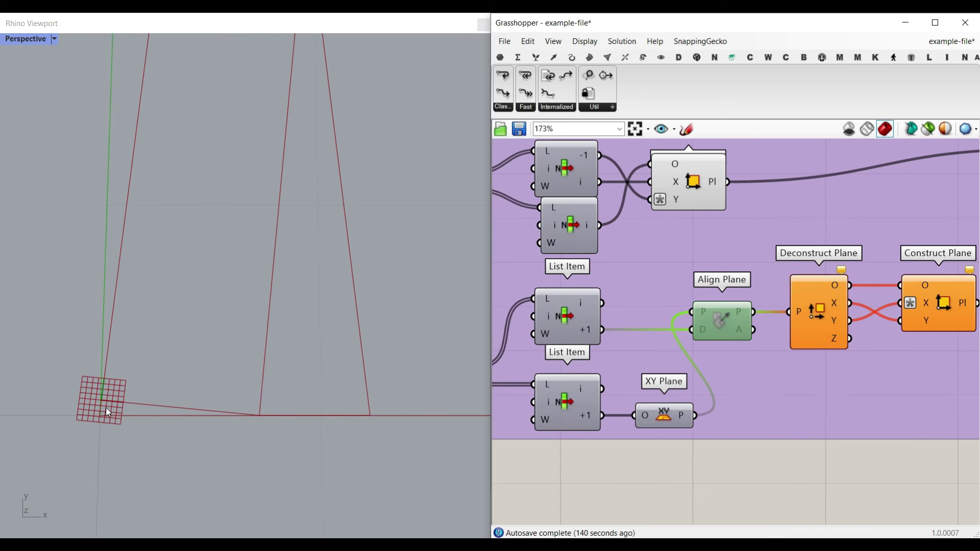
right_click(720, 339)
click(741, 357)
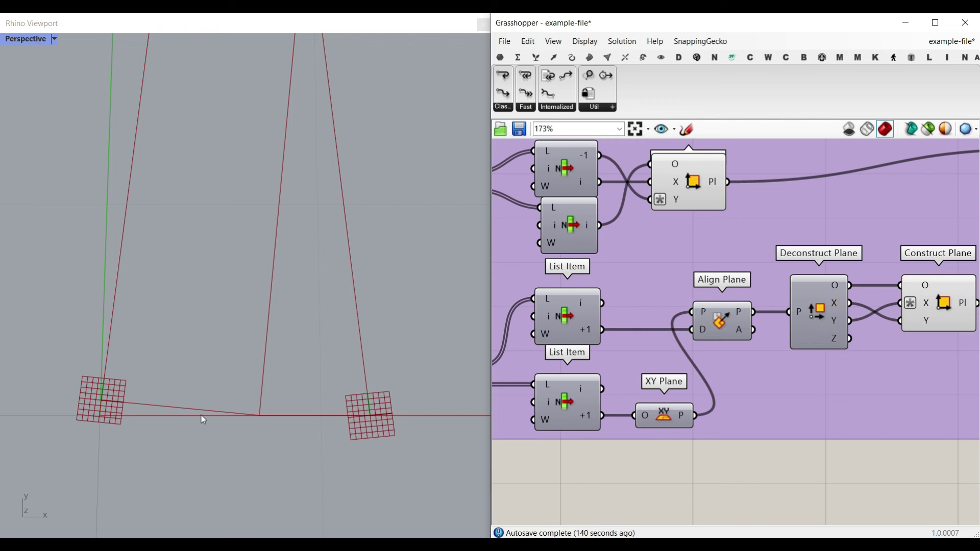
drag(104, 398, 138, 392)
mouse_move(369, 417)
mouse_down()
mouse_move(437, 405)
mouse_move(412, 417)
mouse_up()
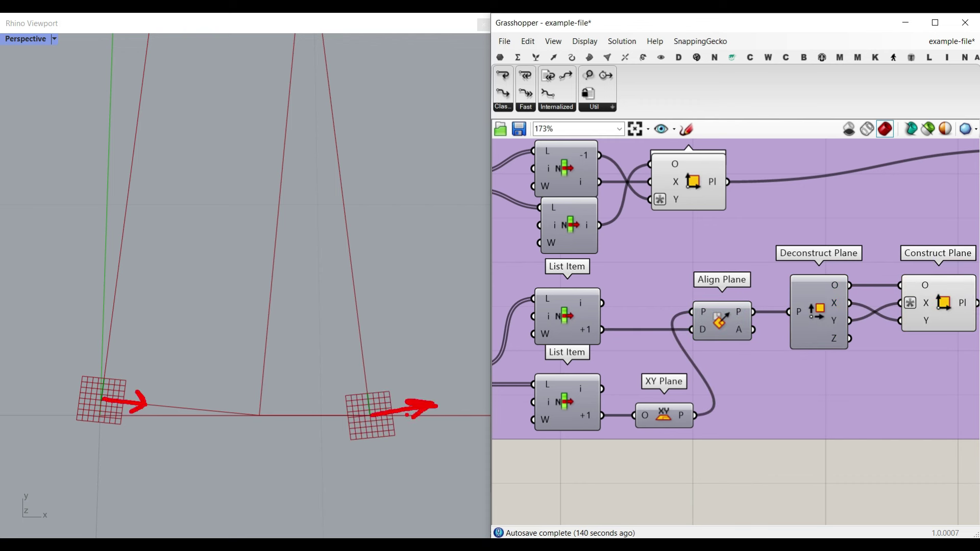
drag(102, 396, 93, 356)
mouse_move(370, 416)
mouse_down()
mouse_move(368, 378)
mouse_move(376, 382)
mouse_up()
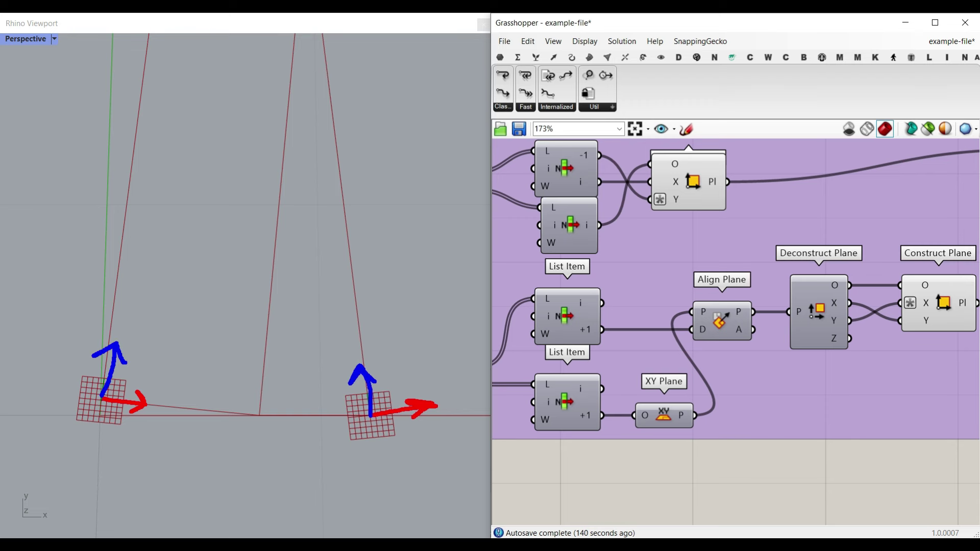
key(Escape)
Follow the oriented geometry from Orient through Group into Fast Loop End's D0 input and examine the resulting parts
scroll(724, 332, down, 3)
right_drag(894, 305, 773, 305)
scroll(842, 214, up, 4)
right_drag(842, 214, 730, 254)
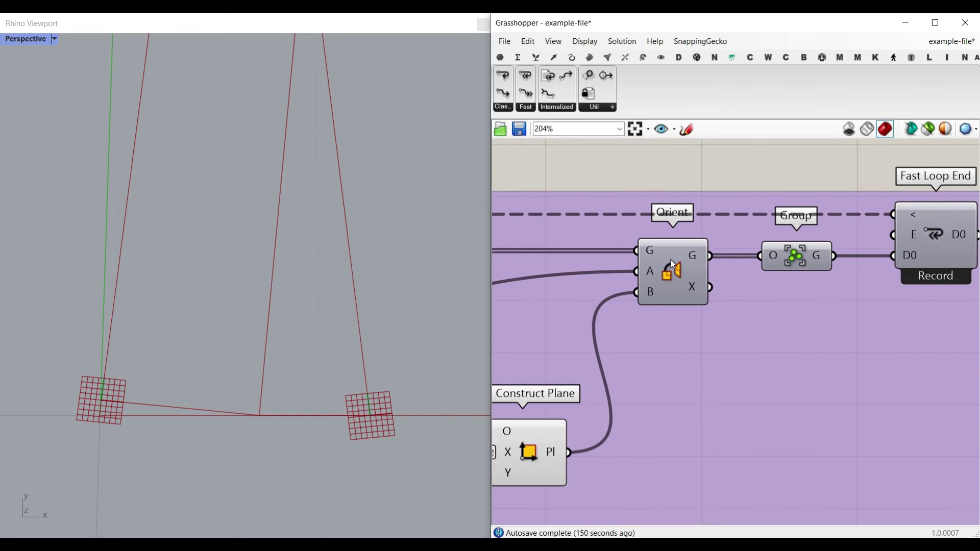
scroll(328, 333, down, 5)
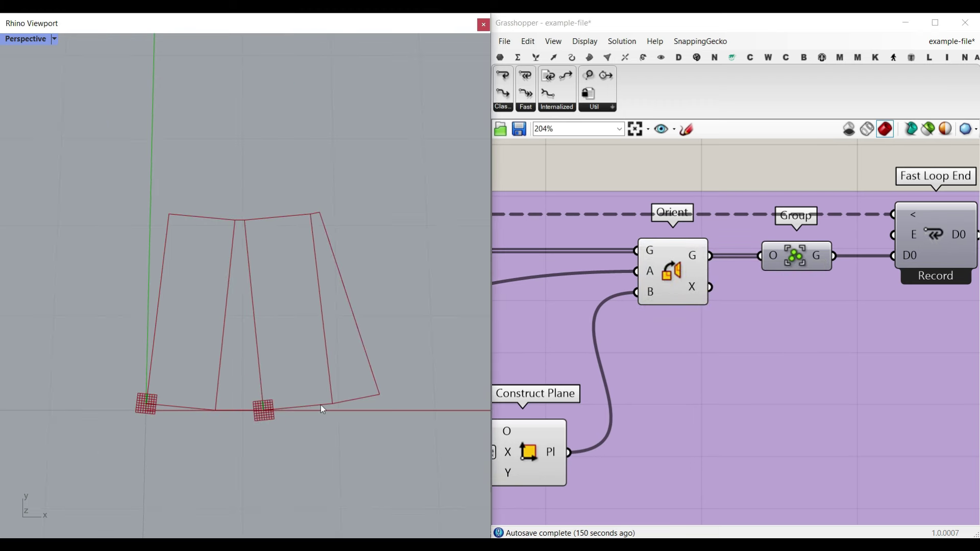
right_drag(756, 268, 629, 306)
scroll(629, 306, up, 3)
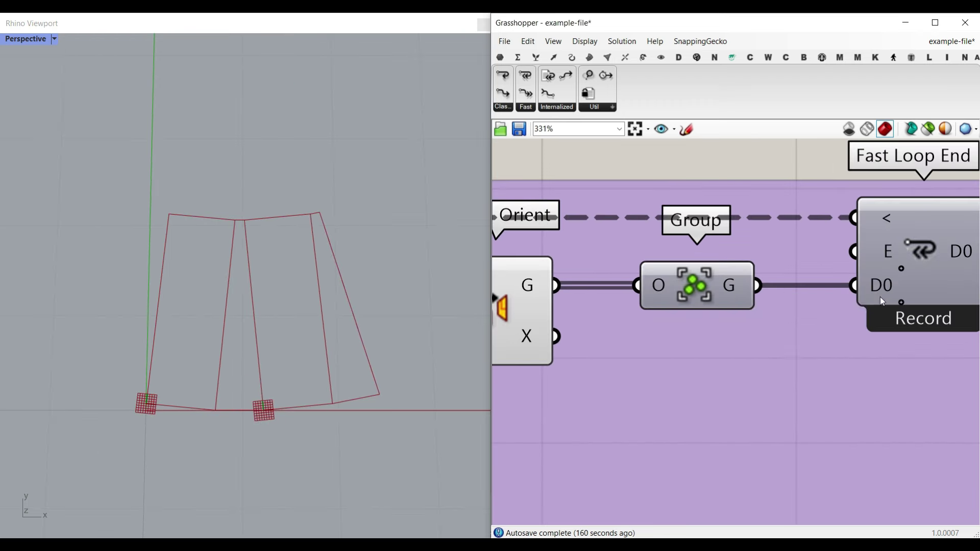
Check the Record data option of the Fast Loop End component ahead of Ungroup
scroll(879, 293, down, 6)
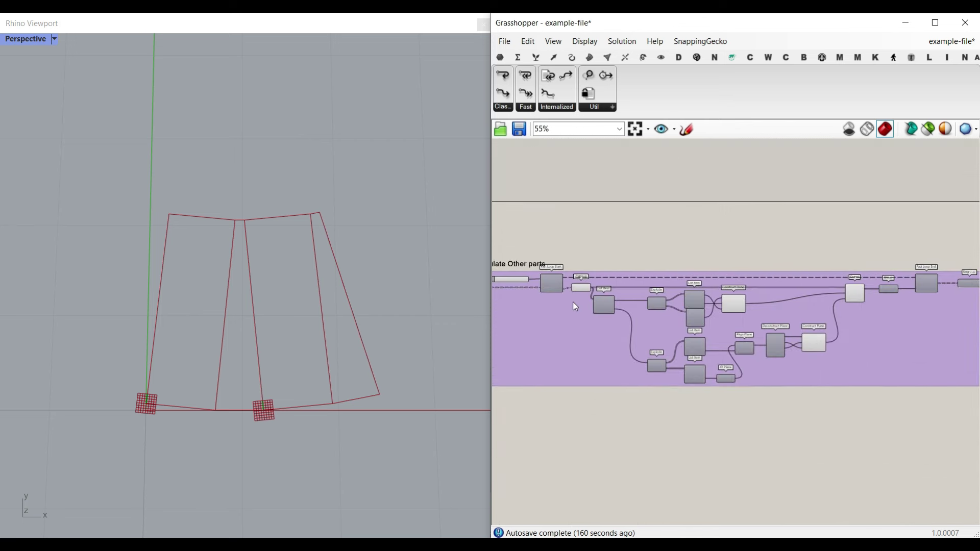
scroll(573, 307, up, 4)
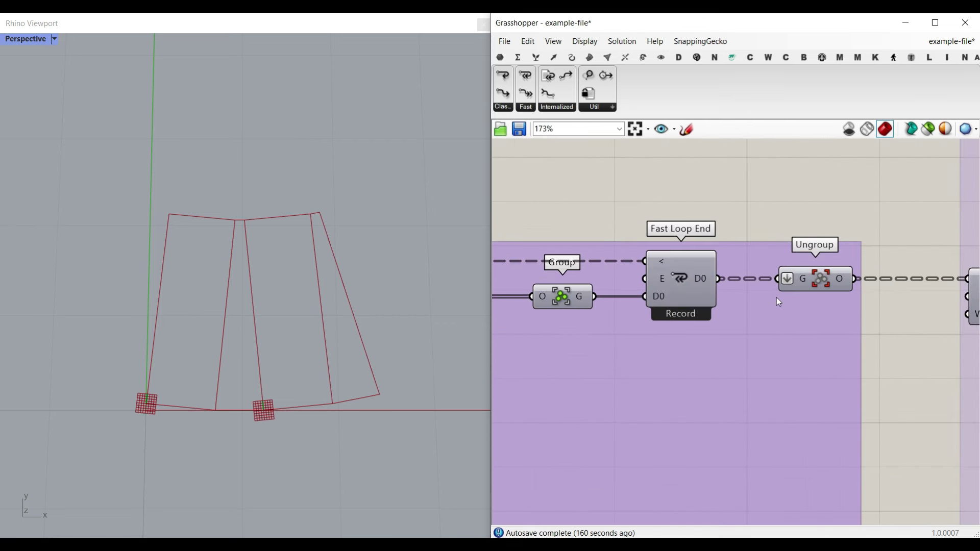
right_drag(698, 299, 711, 293)
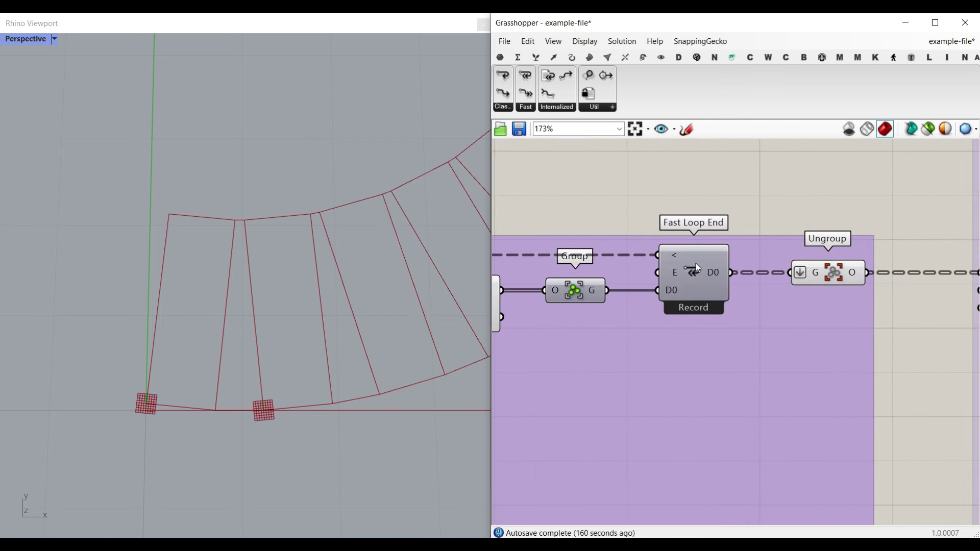
right_click(696, 264)
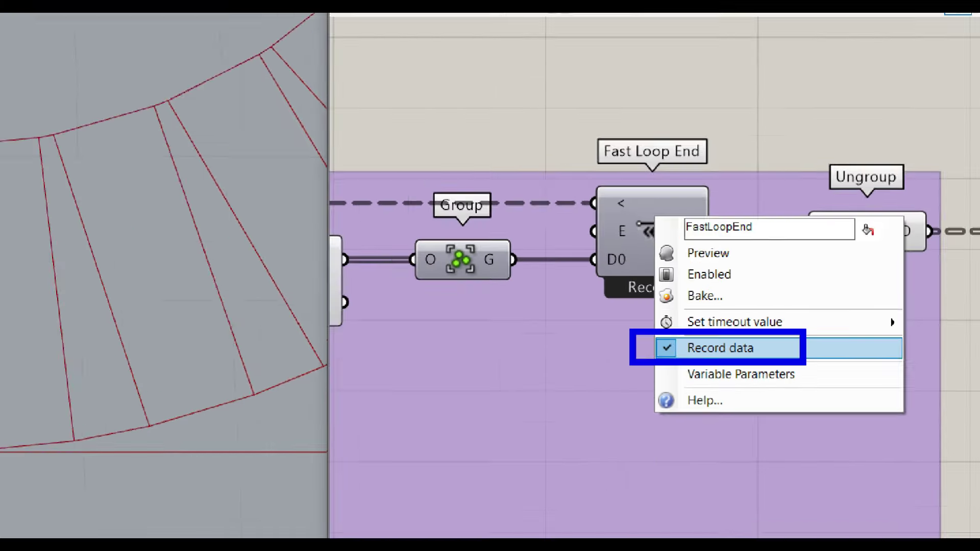
Set the Iterations slider feeding Fast Loop Start to 10 in the Simulate Other parts group
right_drag(717, 316, 746, 317)
scroll(746, 321, down, 5)
right_drag(541, 326, 923, 328)
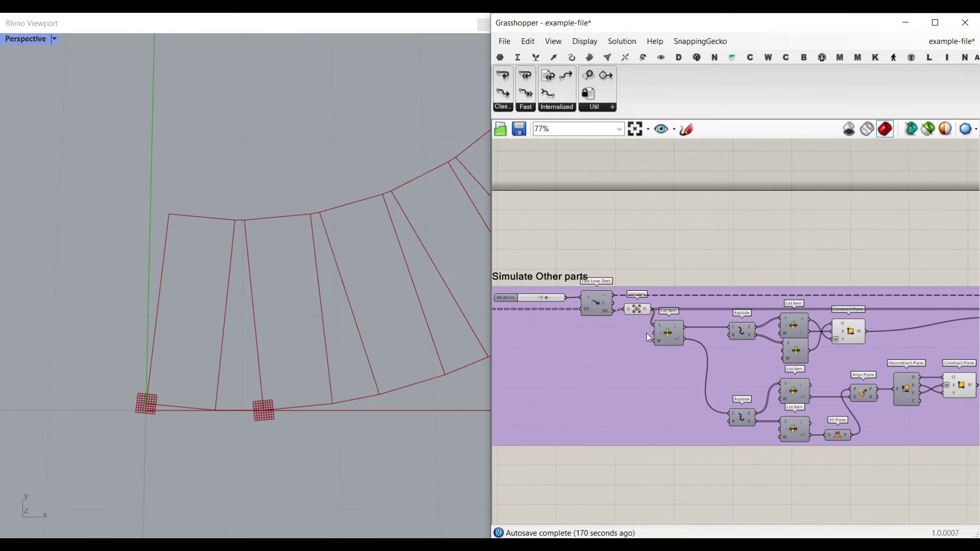
right_drag(647, 330, 776, 329)
scroll(669, 308, up, 4)
scroll(334, 322, down, 7)
shift+right_drag(347, 318, 219, 365)
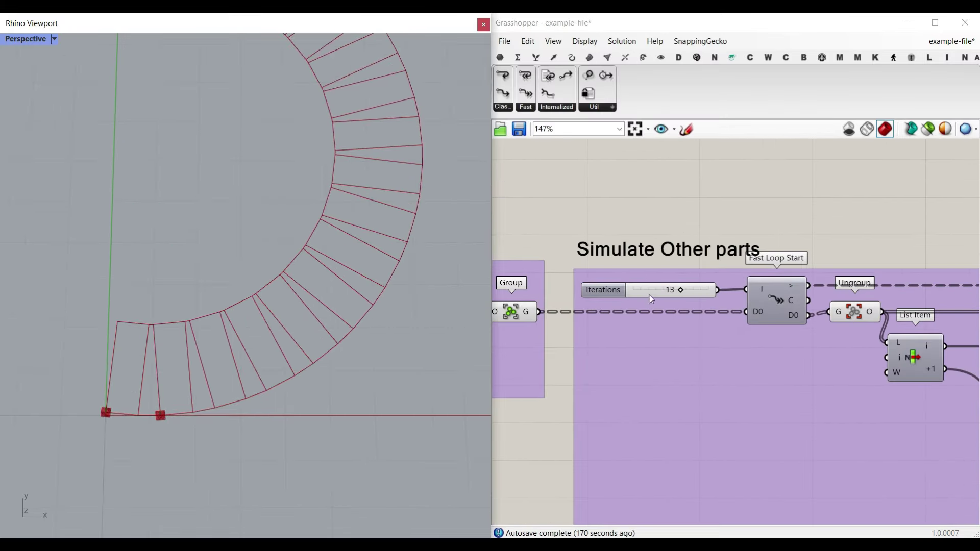
scroll(658, 297, up, 4)
drag(703, 285, 656, 287)
scroll(348, 277, down, 2)
scroll(712, 277, up, 1)
scroll(713, 282, up, 2)
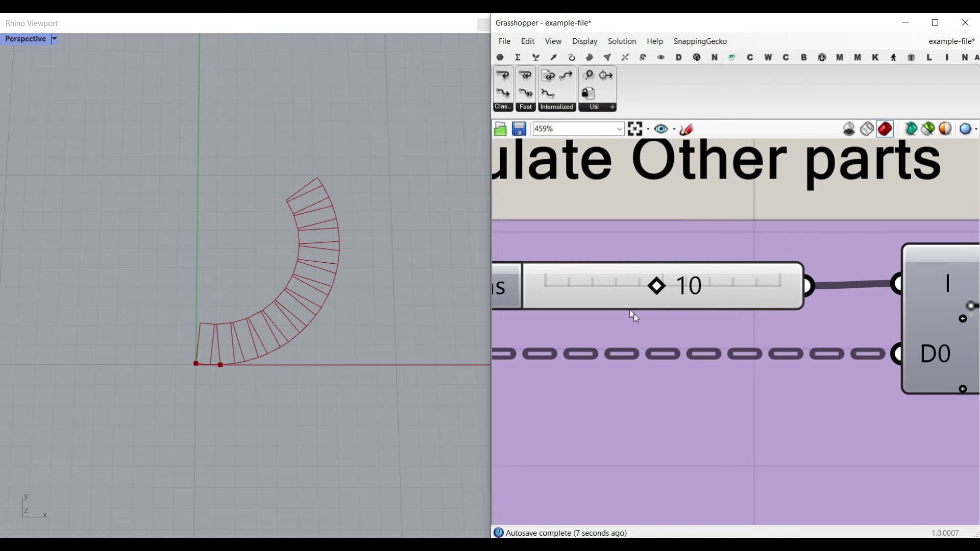
Adjust the B slider feeding the Multiplication component to change how strongly the chain of parts bends
scroll(642, 329, down, 11)
right_drag(651, 335, 885, 327)
right_drag(626, 345, 790, 328)
scroll(625, 347, up, 5)
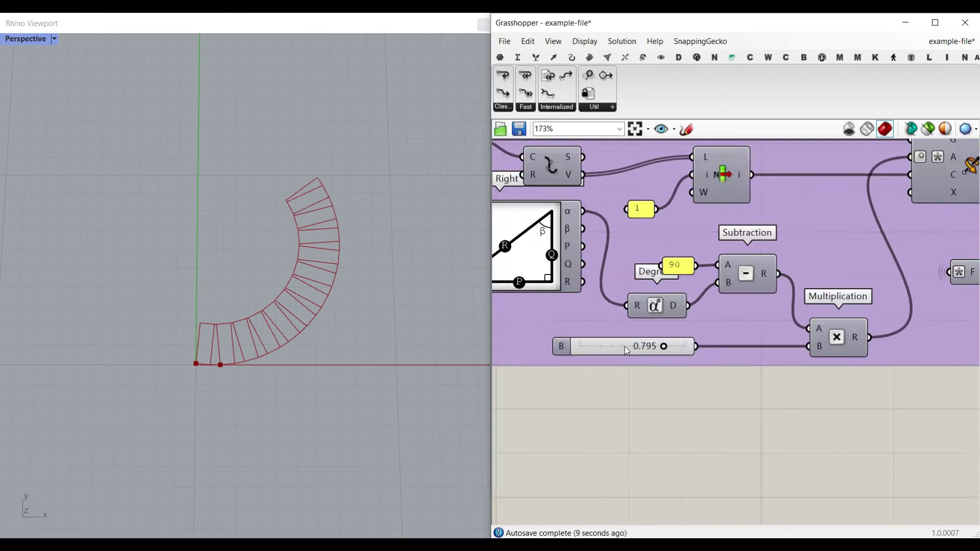
scroll(627, 352, up, 4)
drag(679, 340, 773, 341)
drag(767, 346, 655, 341)
Select the part and loop components together and turn off their previews
scroll(676, 313, down, 10)
right_drag(801, 309, 669, 317)
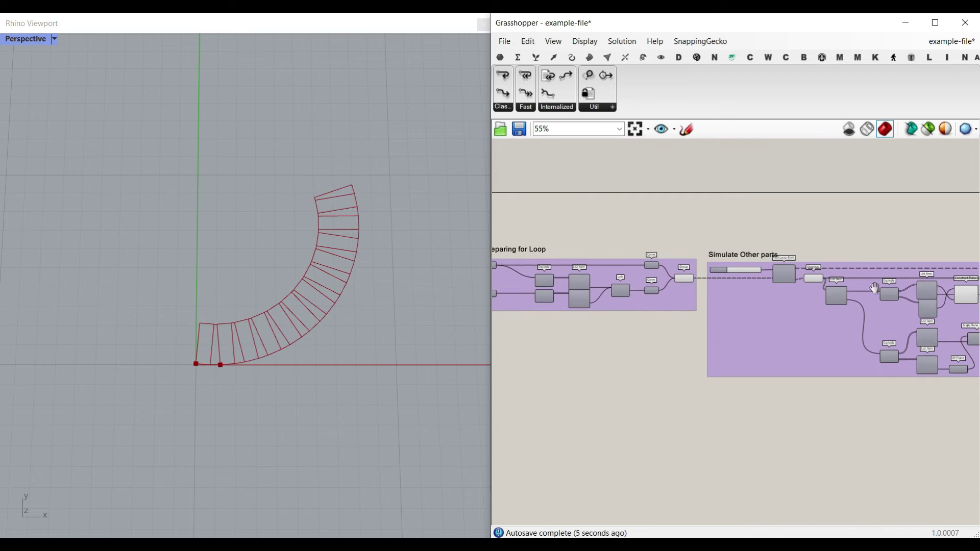
right_drag(889, 292, 737, 302)
scroll(736, 302, down, 3)
right_drag(868, 381, 796, 380)
drag(853, 400, 517, 253)
middle_click(544, 231)
click(573, 255)
Turn on the preview of the Ungroup component after Fast Loop End and inspect its chain of parts
scroll(612, 267, up, 12)
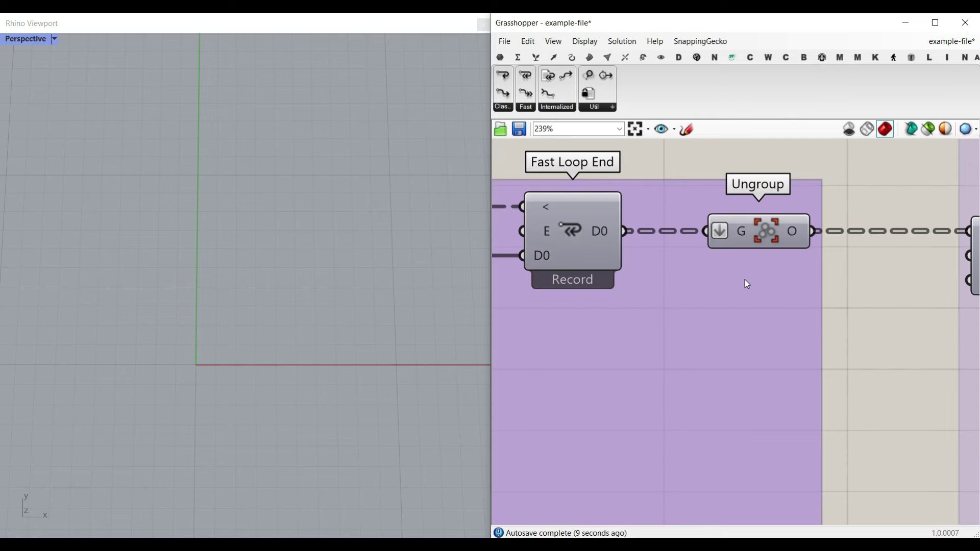
right_click(763, 234)
click(786, 260)
mouse_move(791, 233)
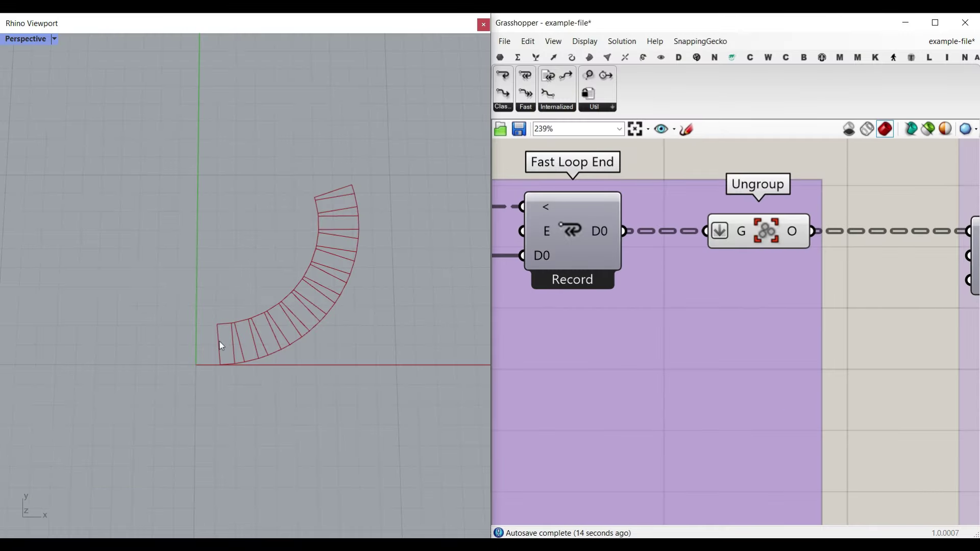
scroll(221, 343, up, 5)
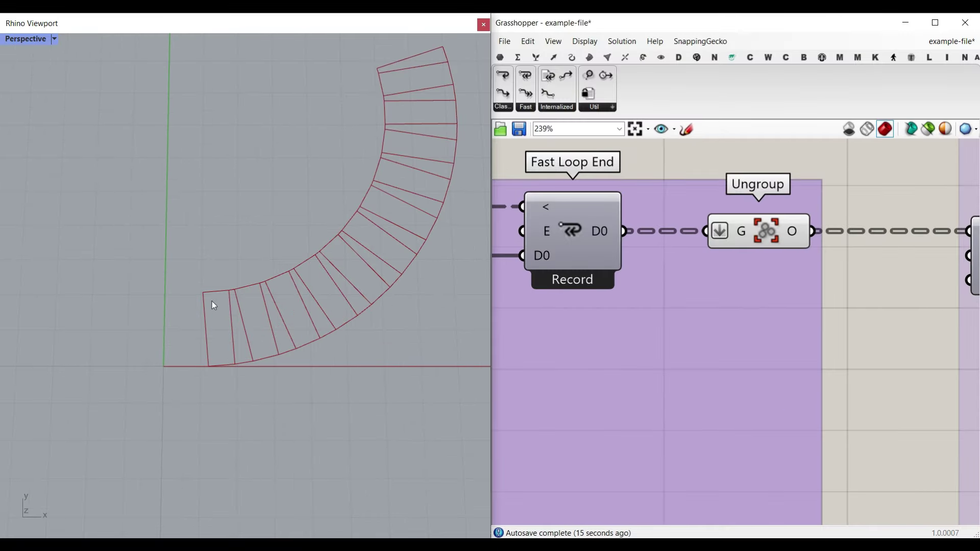
Add a Surface parameter beside the List Item after Ungroup and connect it to the i output
right_drag(807, 299, 618, 300)
right_drag(887, 254, 684, 283)
scroll(684, 283, down, 2)
scroll(683, 280, up, 3)
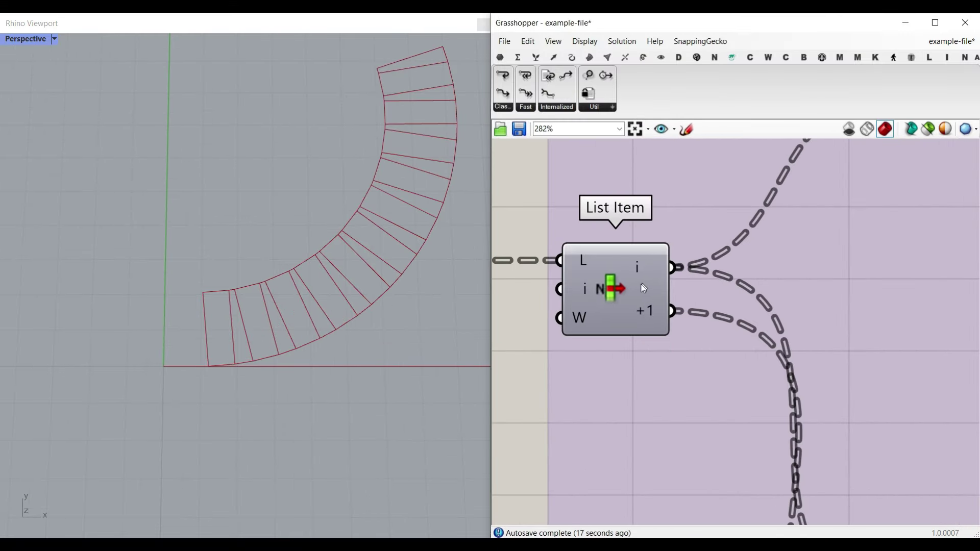
click(500, 57)
click(545, 107)
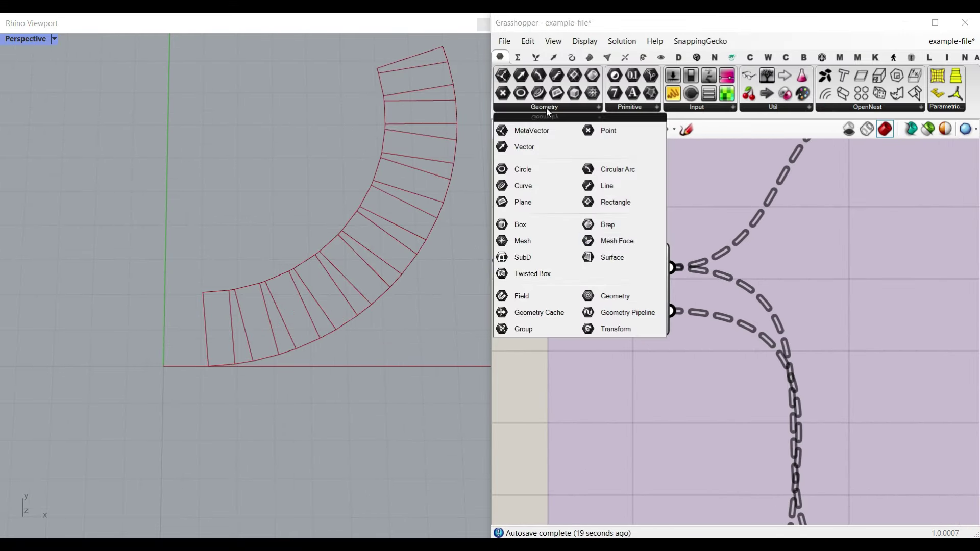
click(611, 258)
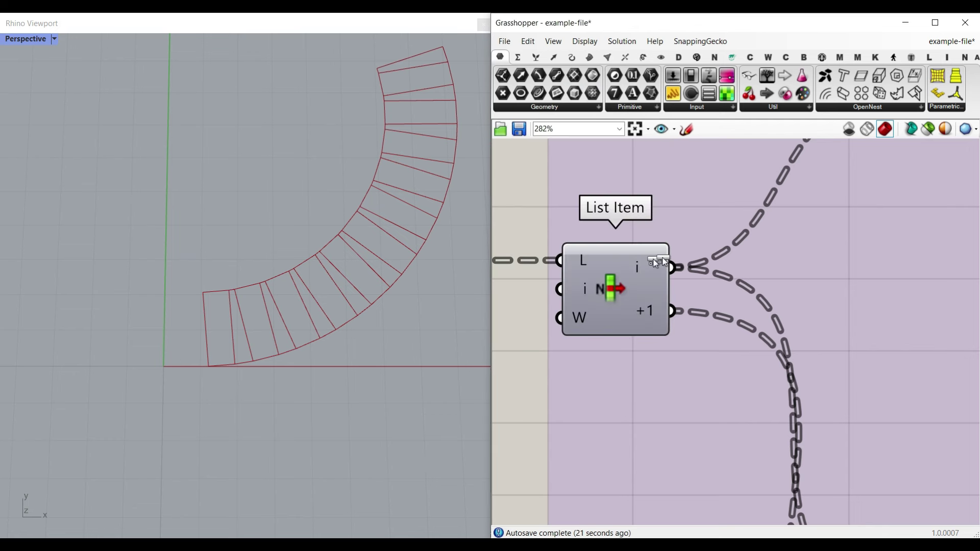
click(715, 237)
drag(673, 268, 677, 237)
drag(724, 235, 758, 224)
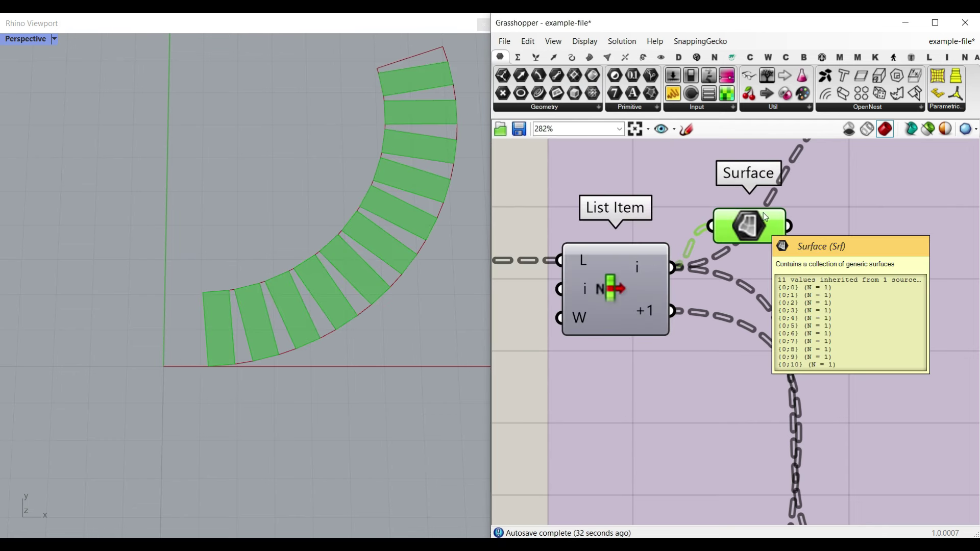
Rewire the Surface parameter to List Item's +1 output and back to i, and delete the parameter
drag(672, 310, 754, 290)
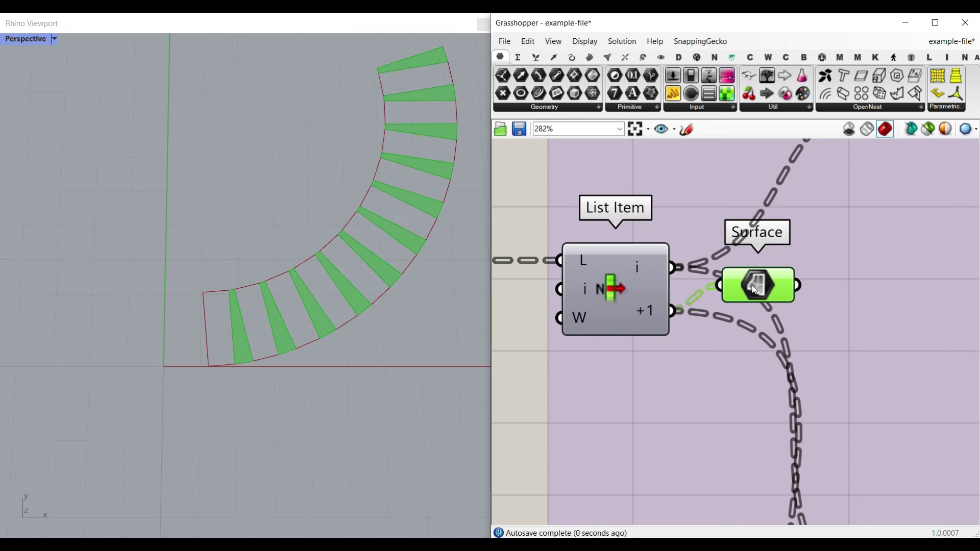
scroll(770, 294, down, 3)
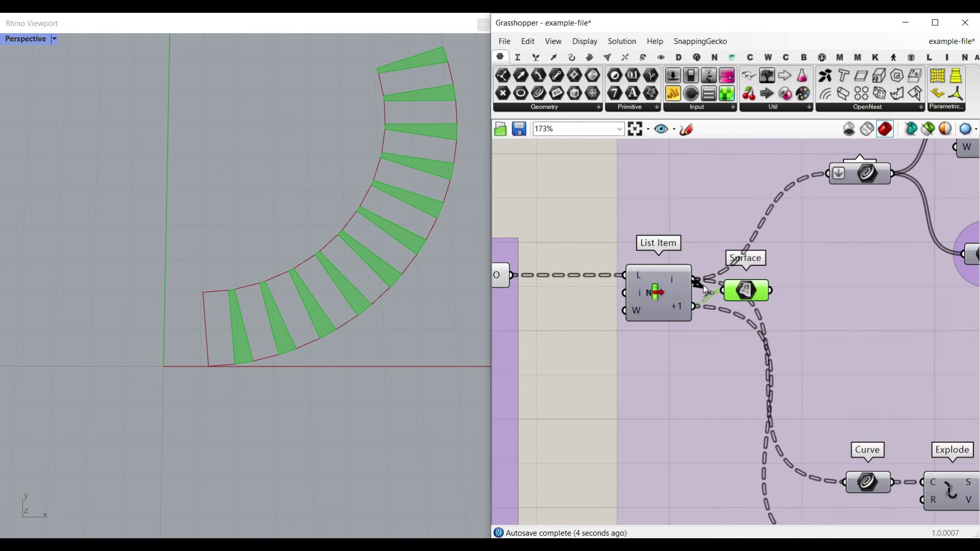
drag(703, 286, 799, 303)
scroll(749, 327, down, 3)
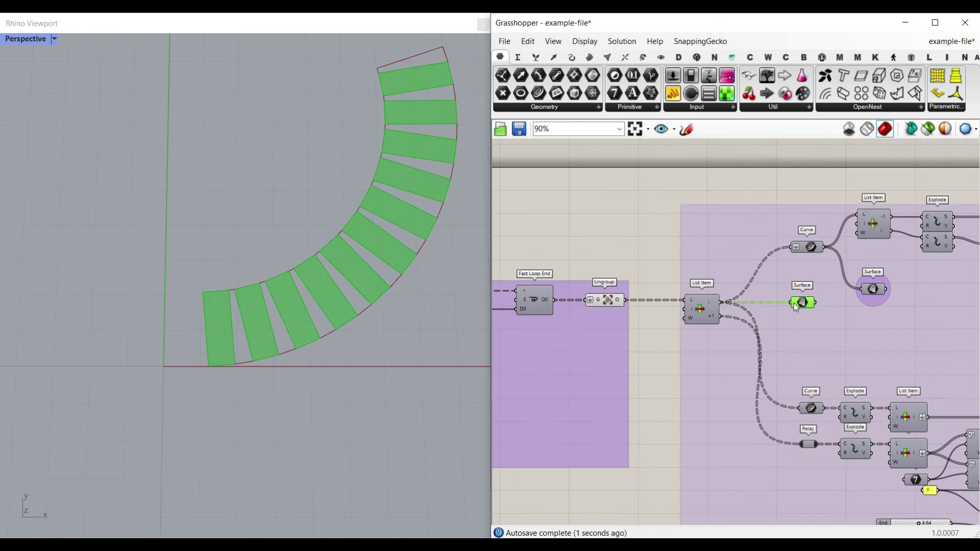
key(Delete)
Select the existing Surface component fed by the upper Curve parameter to highlight its rectangular parts
scroll(822, 299, up, 3)
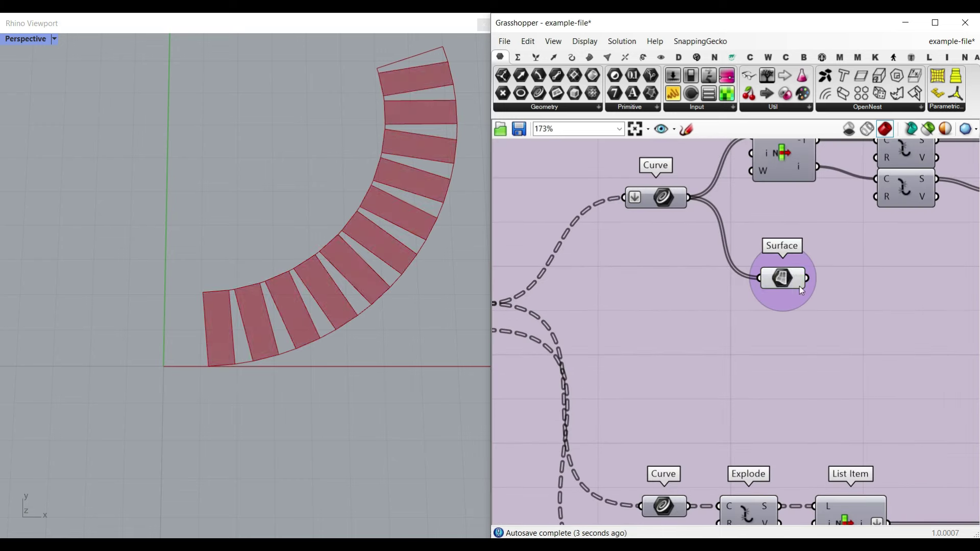
click(800, 287)
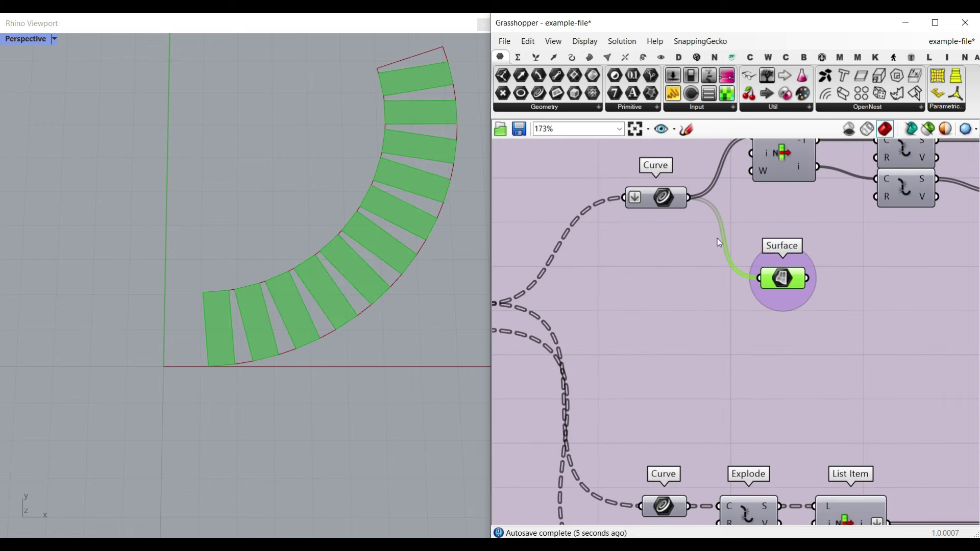
Preview the upper List Item after the Explode components to inspect its edge, and turn the preview off again
right_drag(774, 171, 647, 282)
right_drag(954, 309, 741, 302)
right_click(693, 253)
click(688, 269)
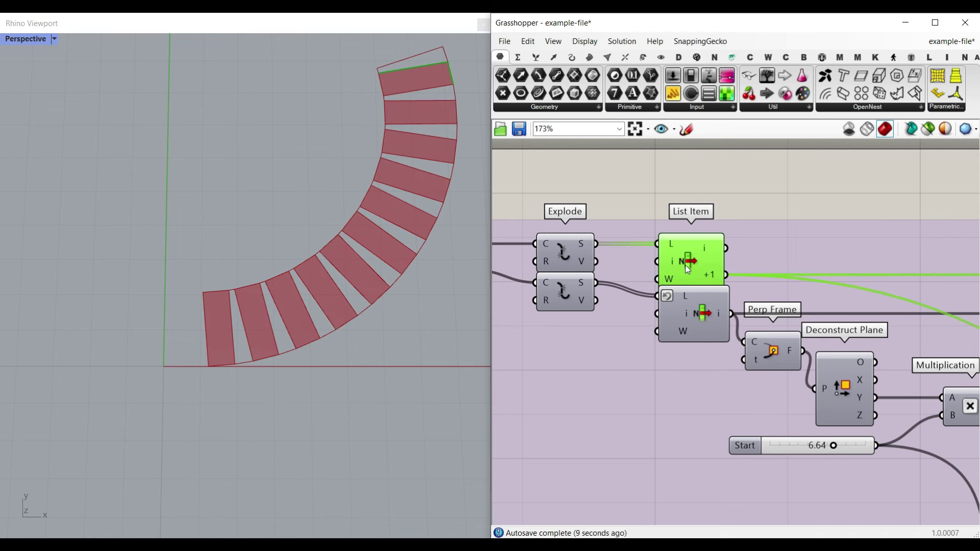
right_click(687, 255)
click(707, 274)
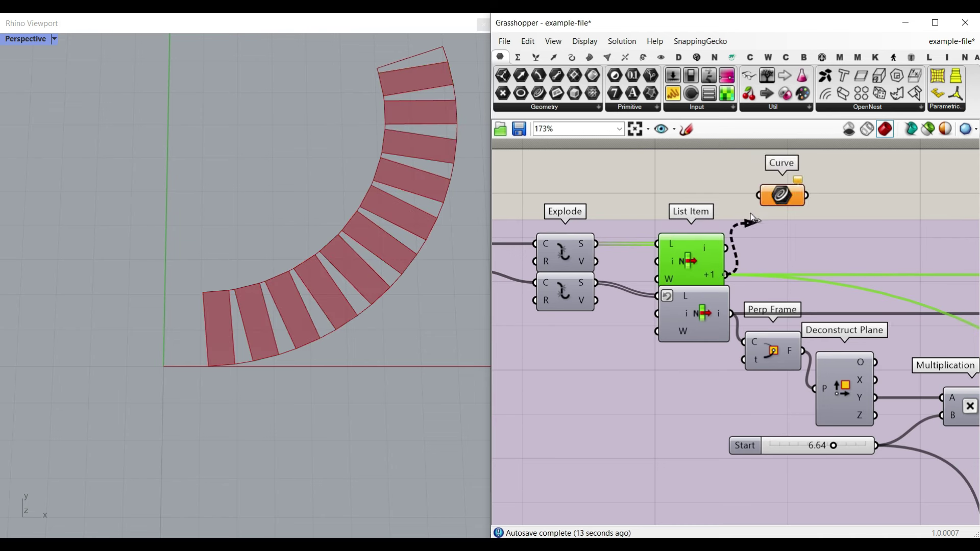
Add a Curve parameter connected to the upper List Item's +1 output and inspect the highlighted end edge
drag(751, 214, 784, 213)
shift+right_drag(360, 238, 330, 291)
scroll(375, 124, up, 4)
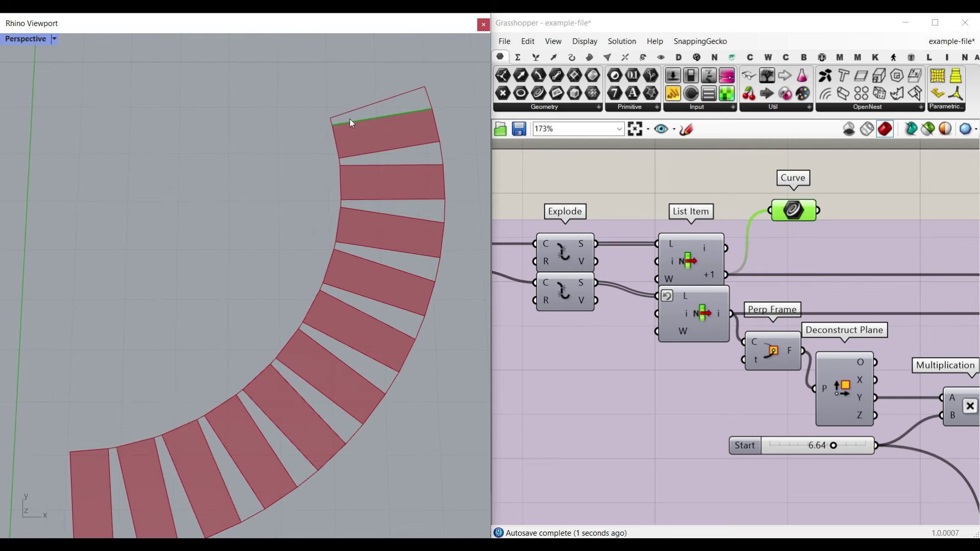
right_drag(798, 219, 674, 239)
right_drag(702, 307, 536, 276)
scroll(731, 307, down, 2)
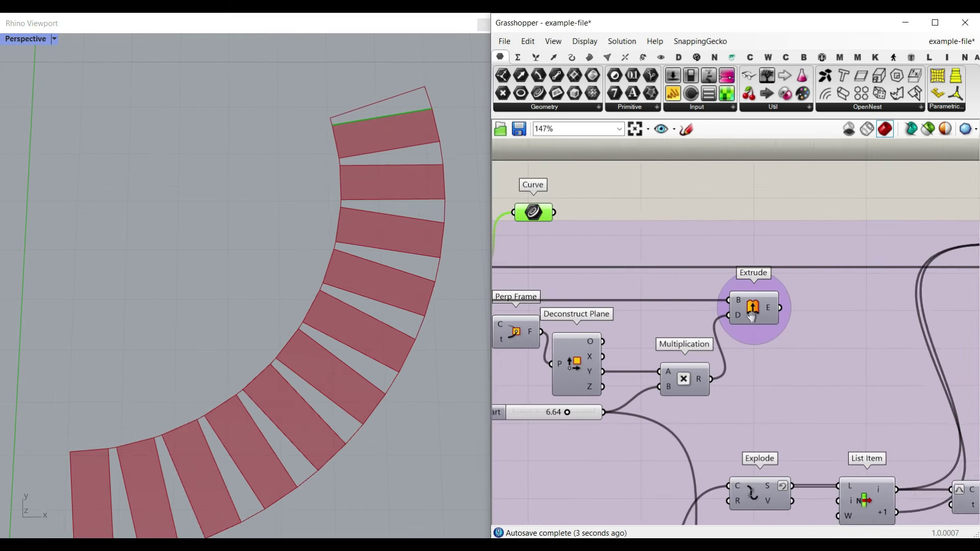
Rewire the Curve parameter to the lower List Item's i output and sketch outward arrows from both end edges of the chain
right_drag(707, 318, 811, 306)
scroll(611, 302, up, 4)
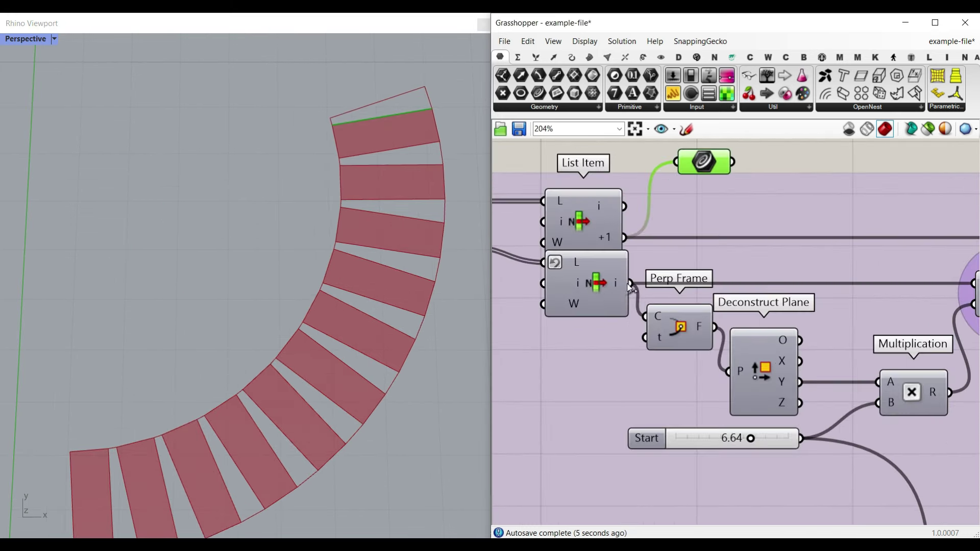
drag(675, 163, 676, 163)
scroll(409, 353, down, 4)
scroll(278, 378, up, 2)
shift+right_drag(240, 410, 284, 372)
scroll(291, 368, down, 2)
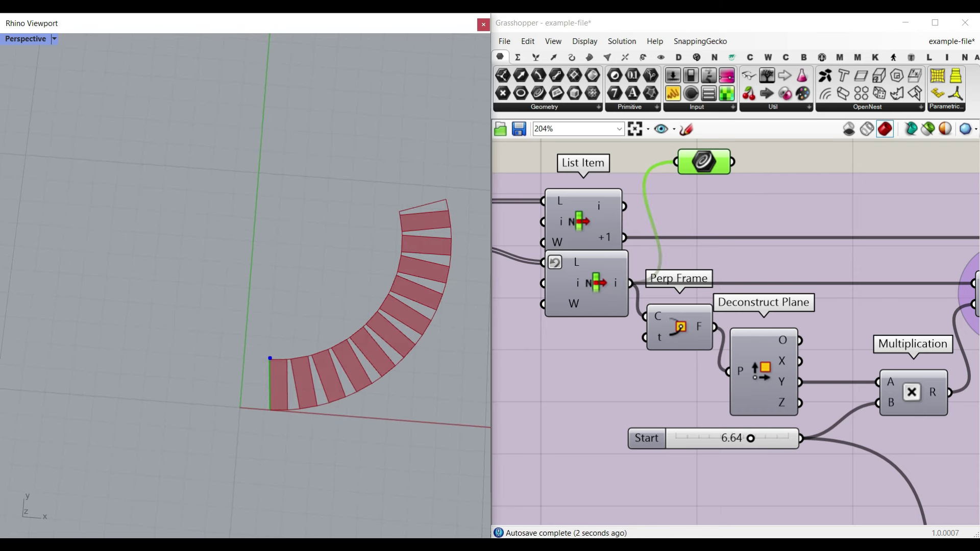
drag(268, 390, 158, 393)
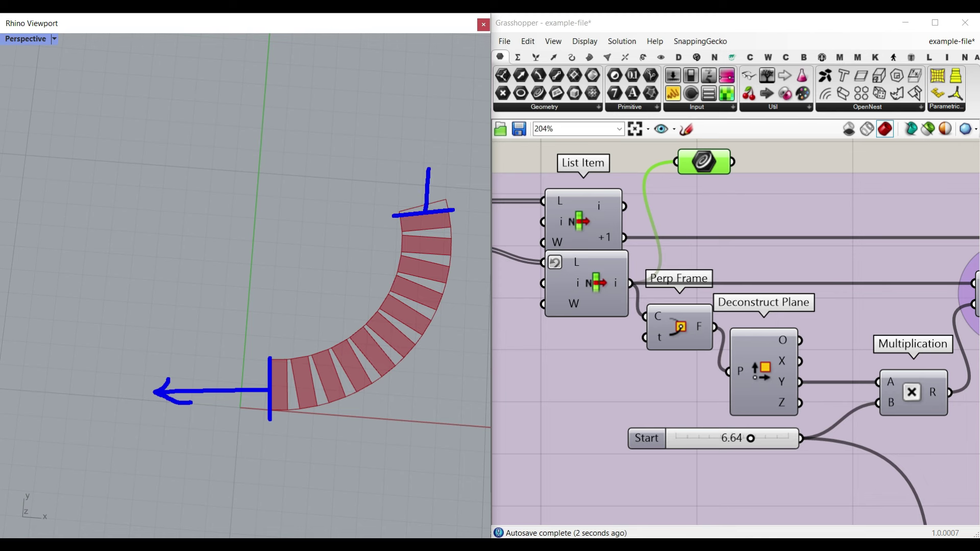
drag(428, 168, 444, 129)
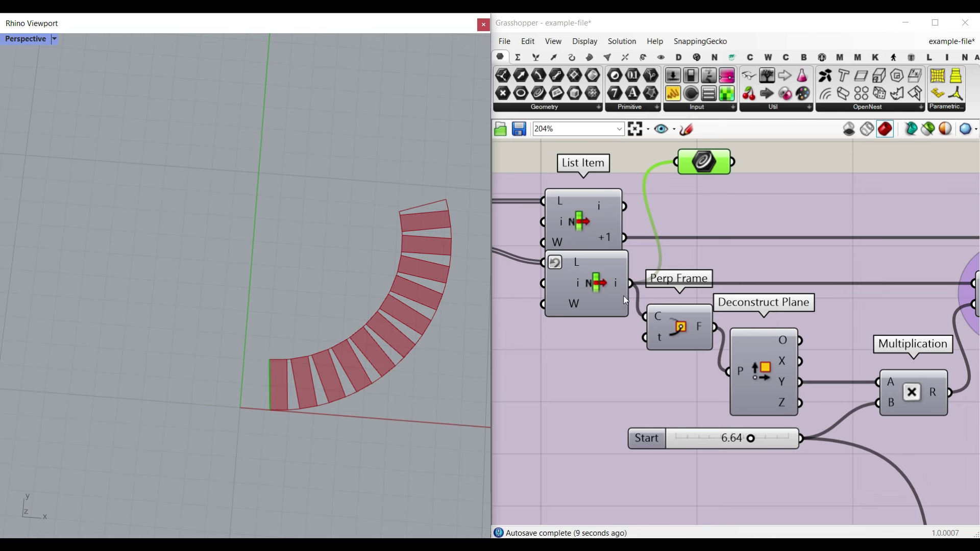
Turn on the preview of the Perp Frame component and inspect the frame at the first part's edge
right_click(684, 324)
click(699, 346)
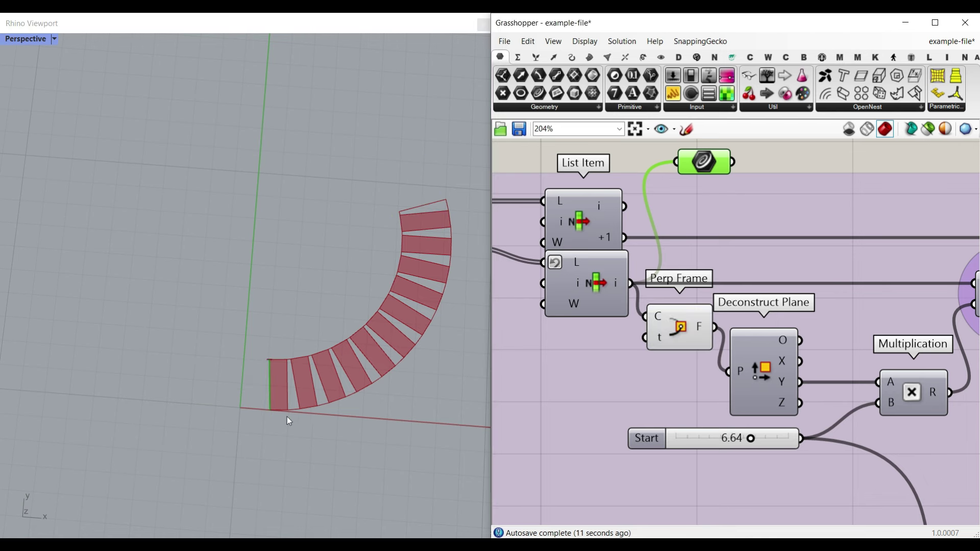
shift+right_drag(286, 416, 292, 312)
scroll(287, 326, up, 8)
right_drag(152, 456, 157, 383)
scroll(308, 399, up, 5)
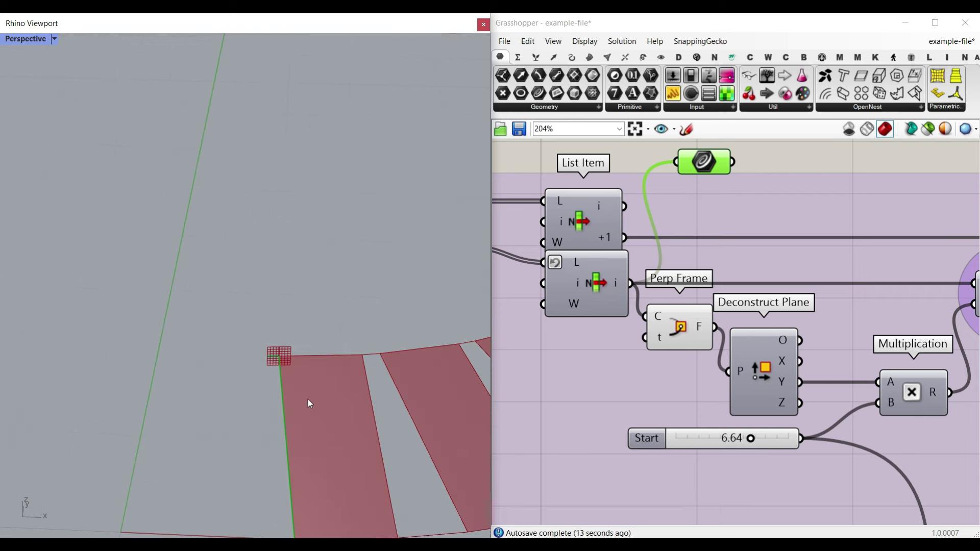
shift+right_drag(308, 400, 294, 351)
scroll(294, 351, down, 4)
scroll(246, 257, up, 3)
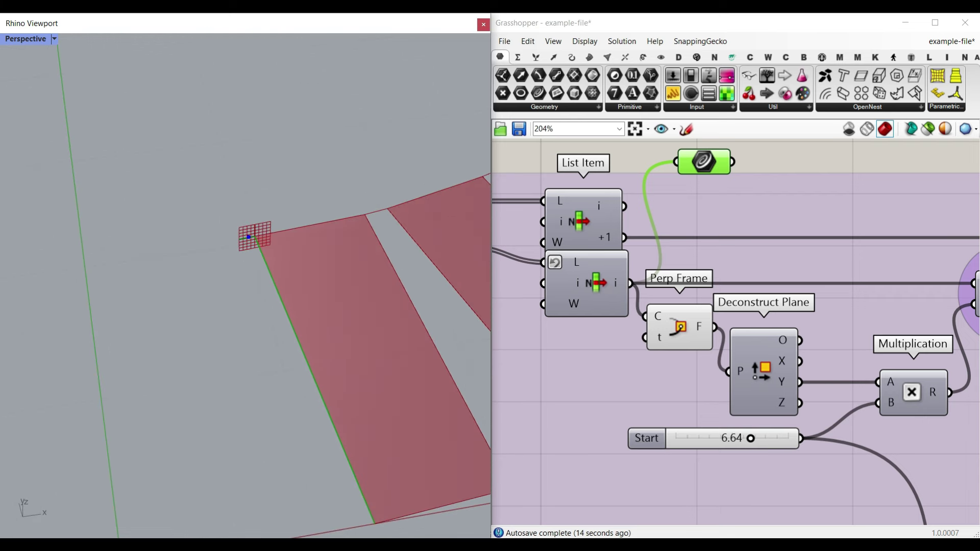
Examine the Deconstruct Plane's Y output feeding the Multiplication, and turn on the preview of the Extrude component
scroll(794, 385, up, 3)
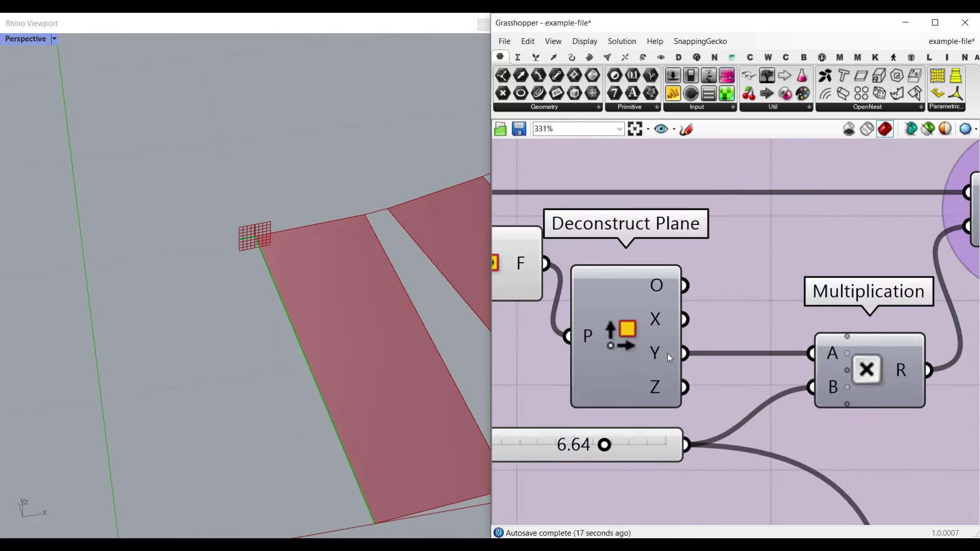
scroll(810, 403, down, 4)
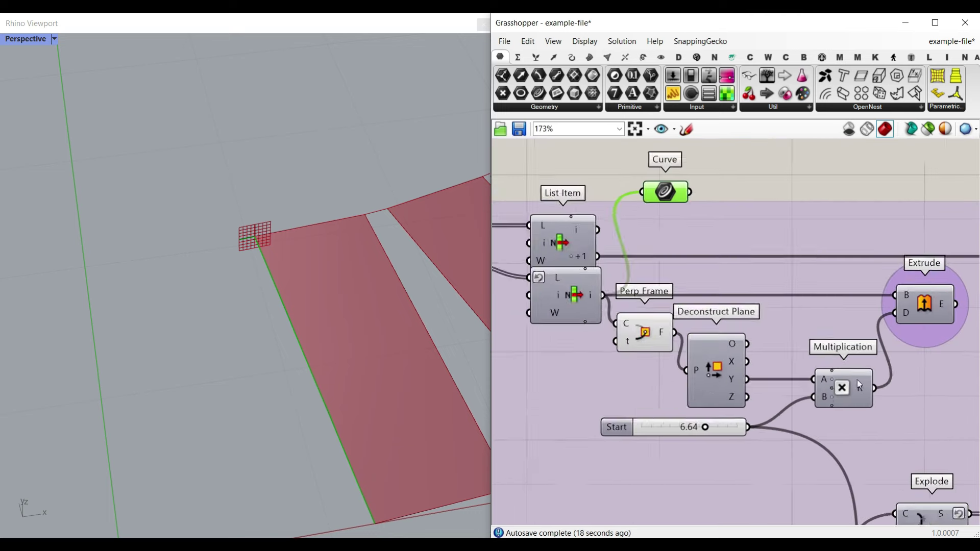
right_drag(935, 298, 810, 295)
right_click(799, 294)
click(828, 315)
scroll(393, 336, down, 5)
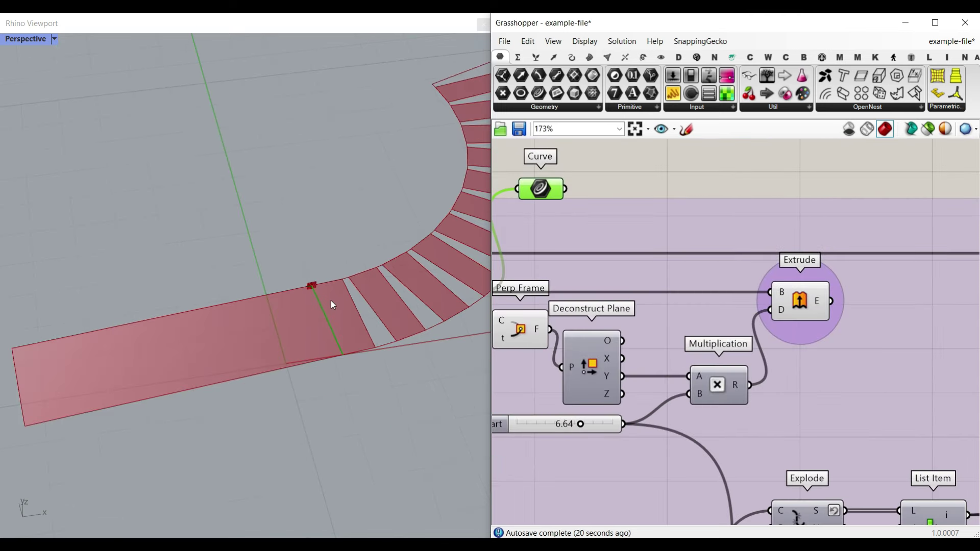
Set the Start slider to 5.06 and inspect the extruded start piece and the far end of the chain
scroll(518, 446, up, 3)
drag(625, 412, 596, 413)
scroll(314, 377, down, 3)
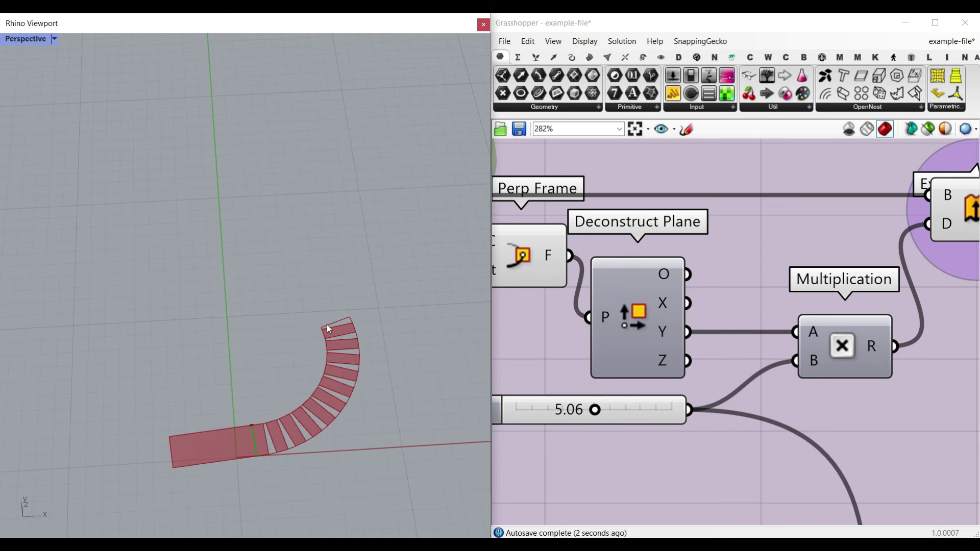
scroll(327, 327, up, 4)
Turn on the preview of Sweep1 to inspect the extension at the chain's far end, and turn it off again
scroll(725, 337, down, 5)
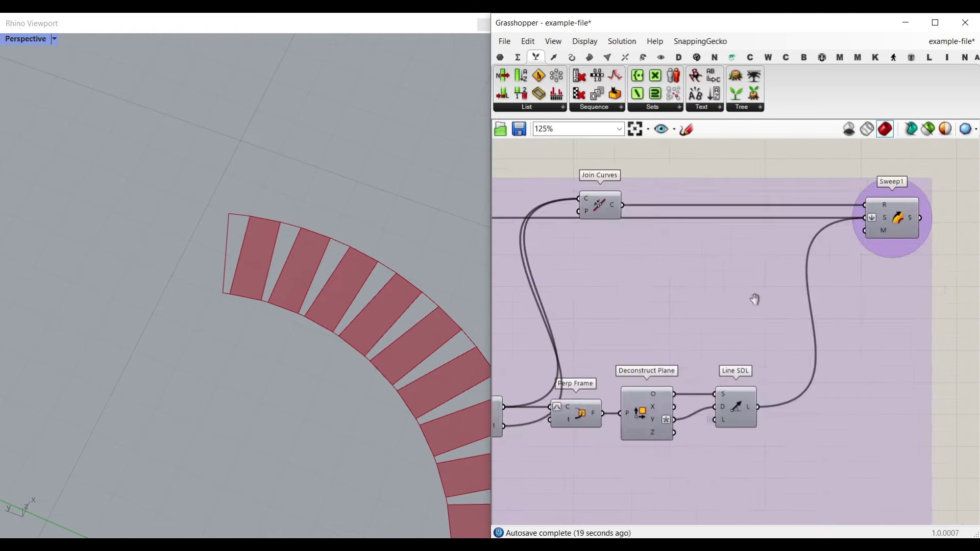
scroll(795, 301, down, 2)
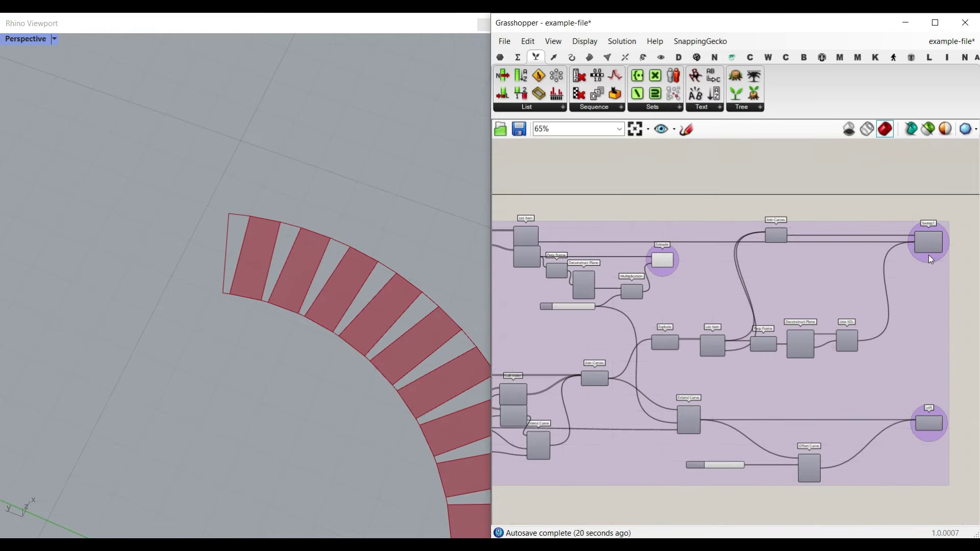
scroll(929, 255, up, 3)
right_click(924, 240)
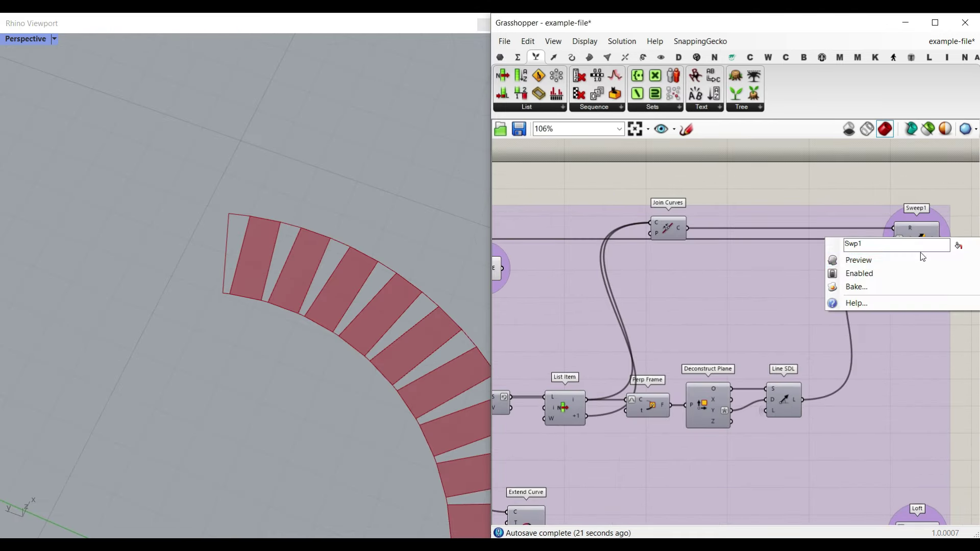
click(858, 261)
scroll(263, 275, down, 2)
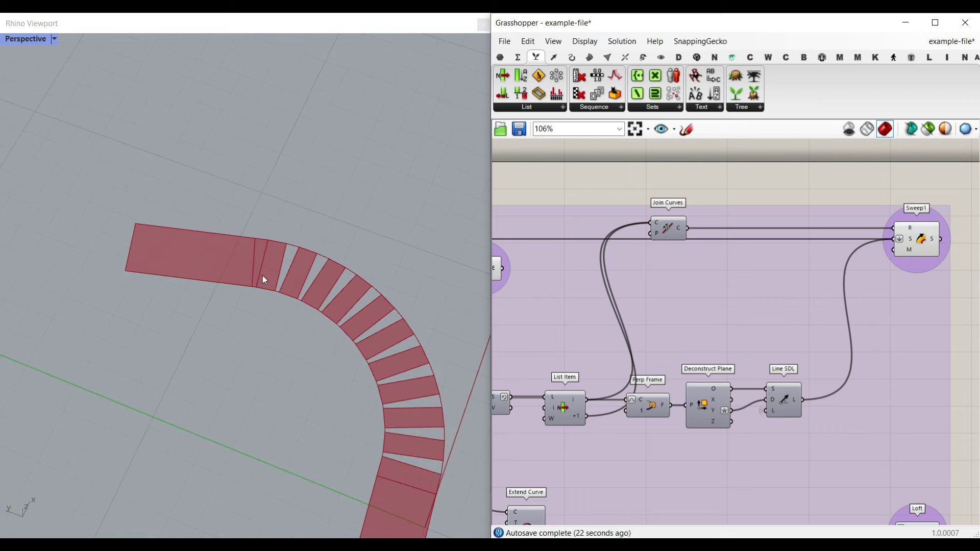
right_click(921, 239)
click(920, 253)
scroll(789, 306, down, 3)
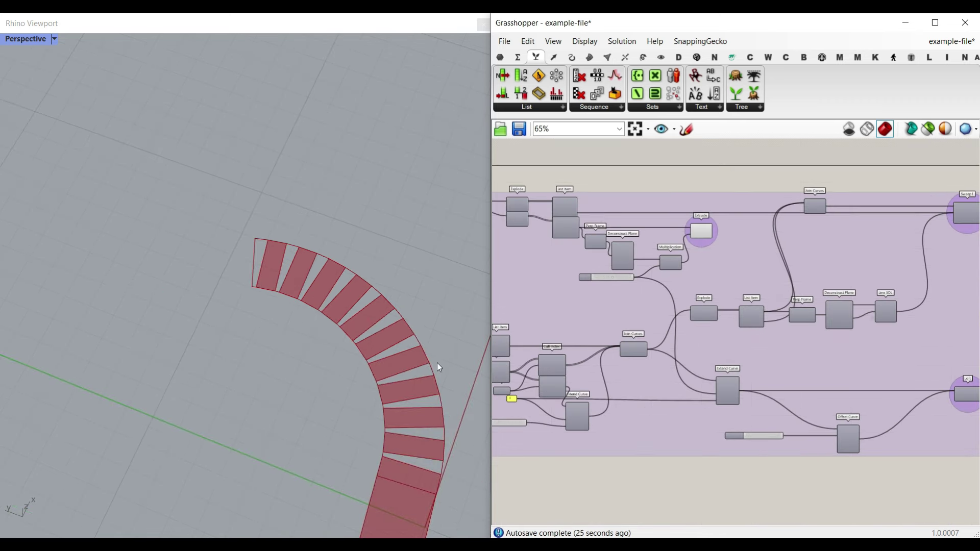
Turn on the preview of the Loft component and select it to highlight the strip along the outer edge
scroll(434, 365, down, 2)
right_drag(607, 380, 579, 348)
scroll(385, 361, up, 4)
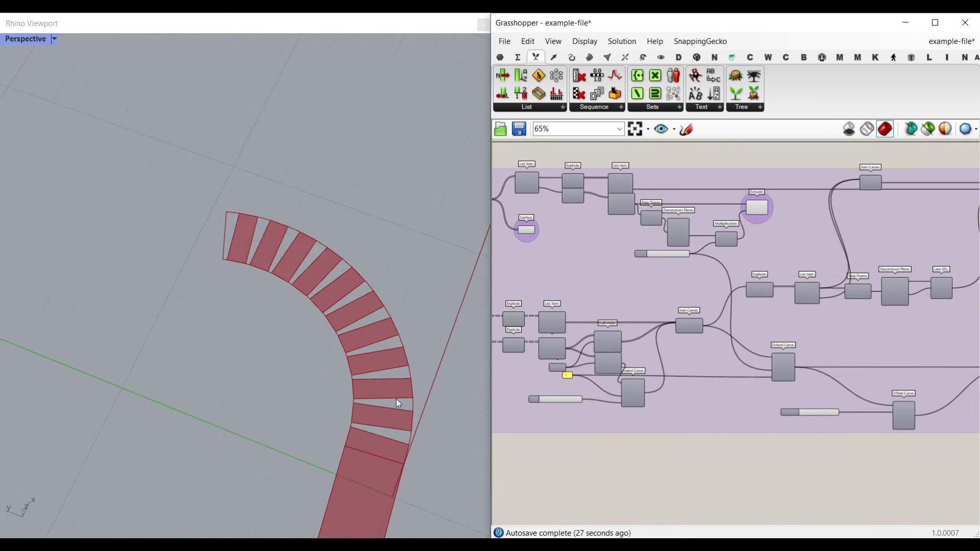
scroll(760, 365, up, 1)
right_click(825, 352)
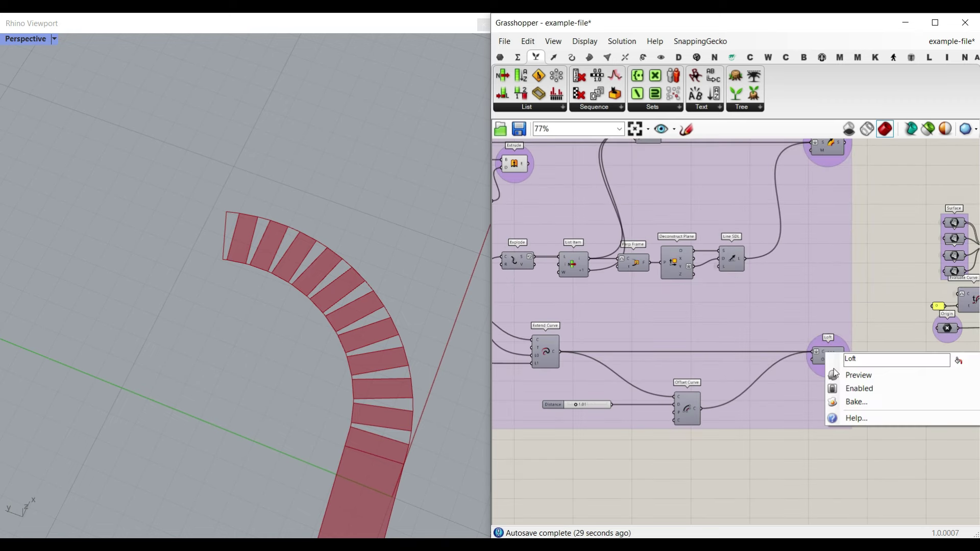
click(843, 375)
click(838, 363)
right_drag(329, 311, 288, 278)
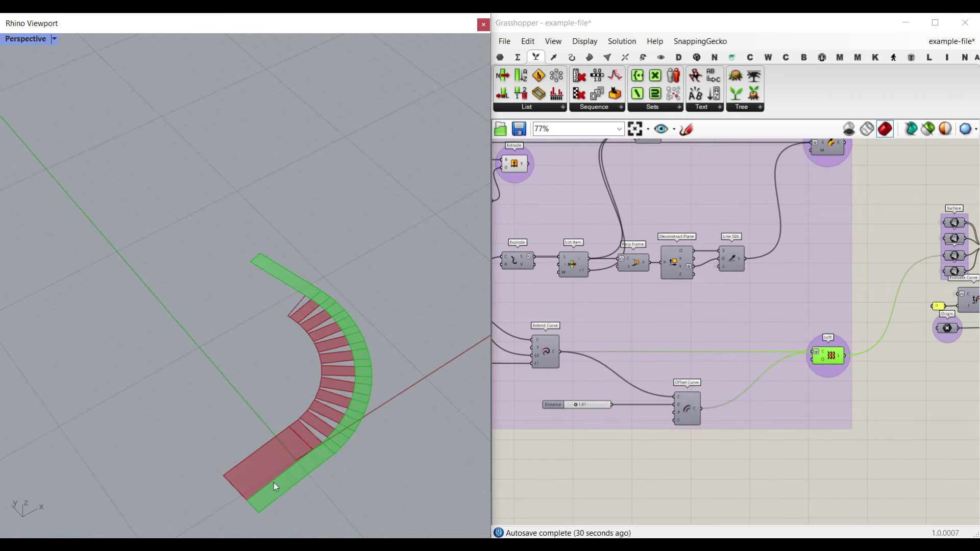
Select the components from the lower List Items through Cull Index and Extend Curve to Join Curves, and examine the corresponding parts
right_drag(659, 360, 837, 327)
right_drag(728, 341, 976, 346)
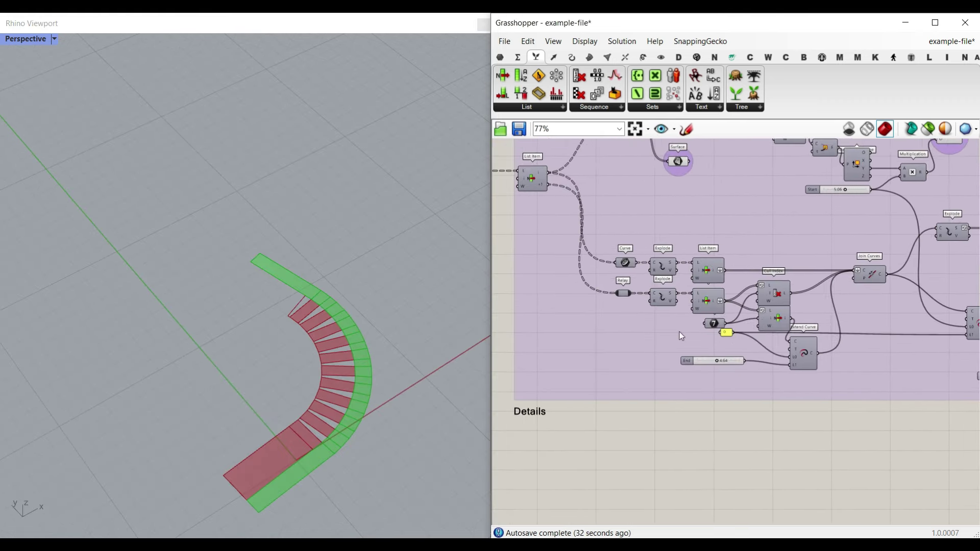
scroll(332, 375, up, 5)
scroll(659, 241, up, 5)
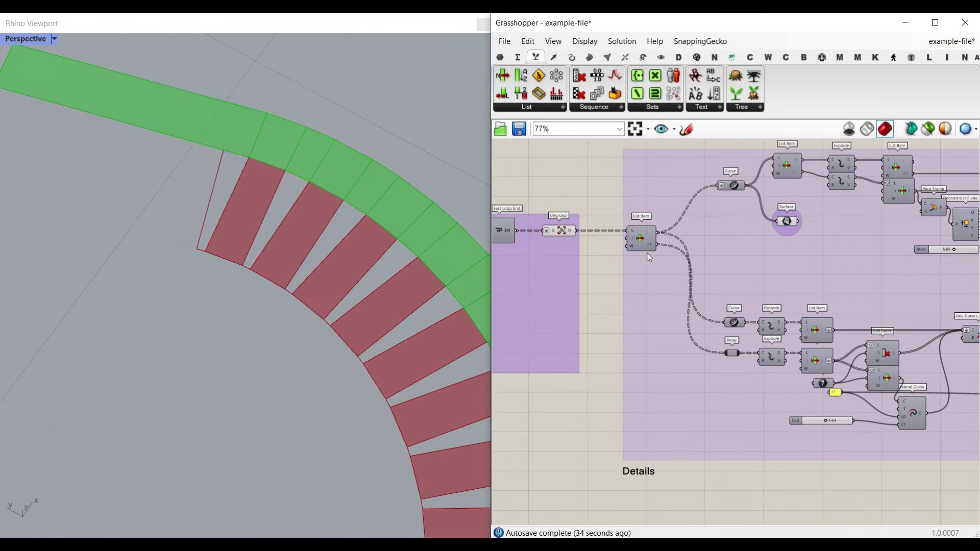
right_drag(871, 434, 594, 236)
right_drag(762, 311, 637, 299)
right_click(761, 282)
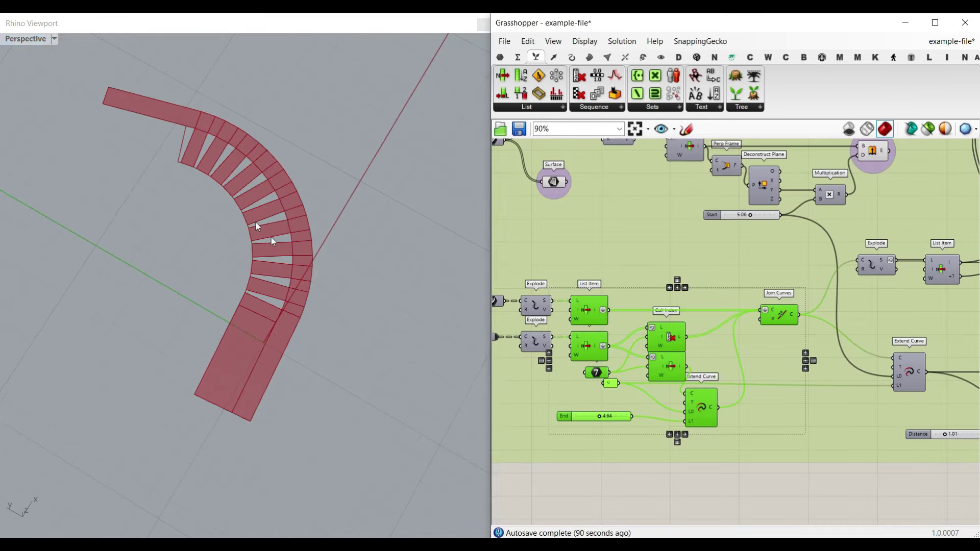
scroll(271, 237, up, 4)
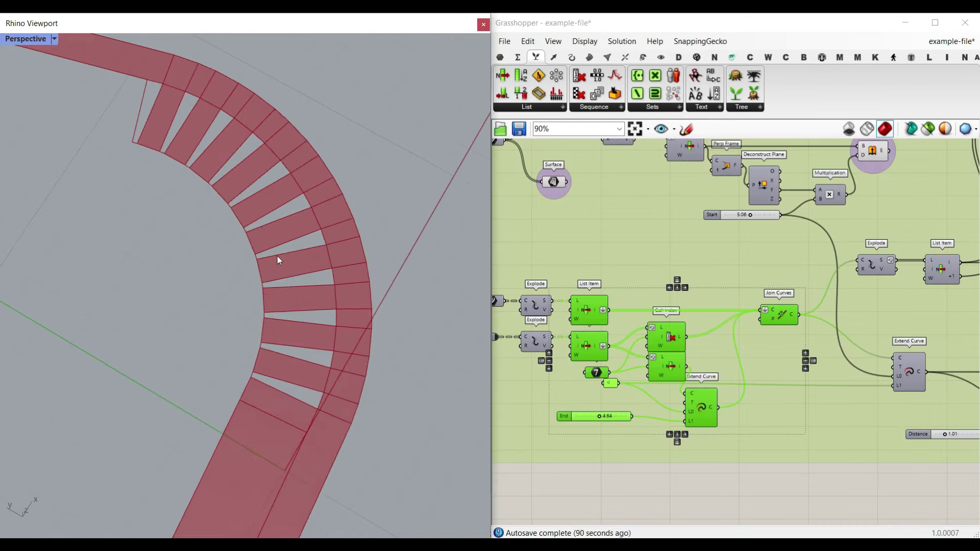
scroll(294, 238, down, 4)
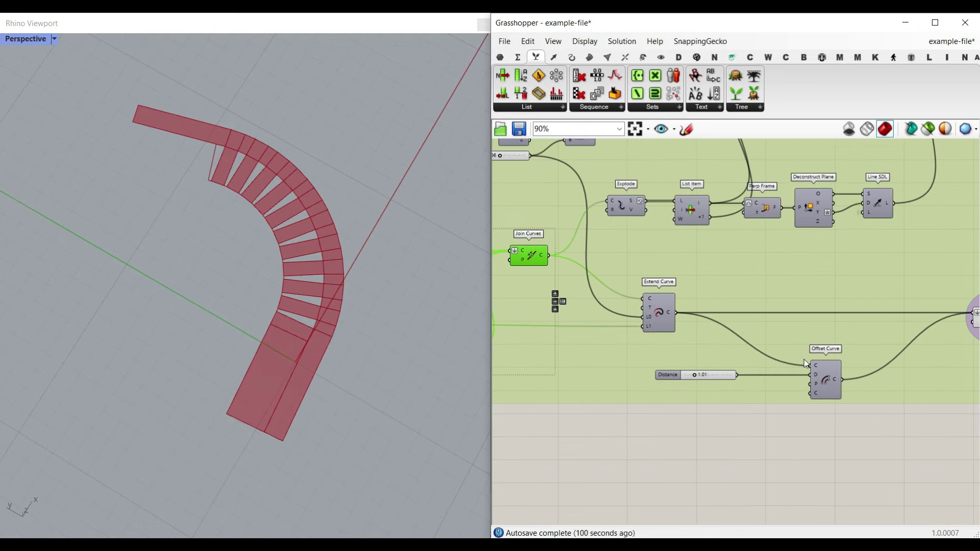
Select the Loft component to highlight the outer strip and trace its inputs back to Join Curves
scroll(812, 347, up, 2)
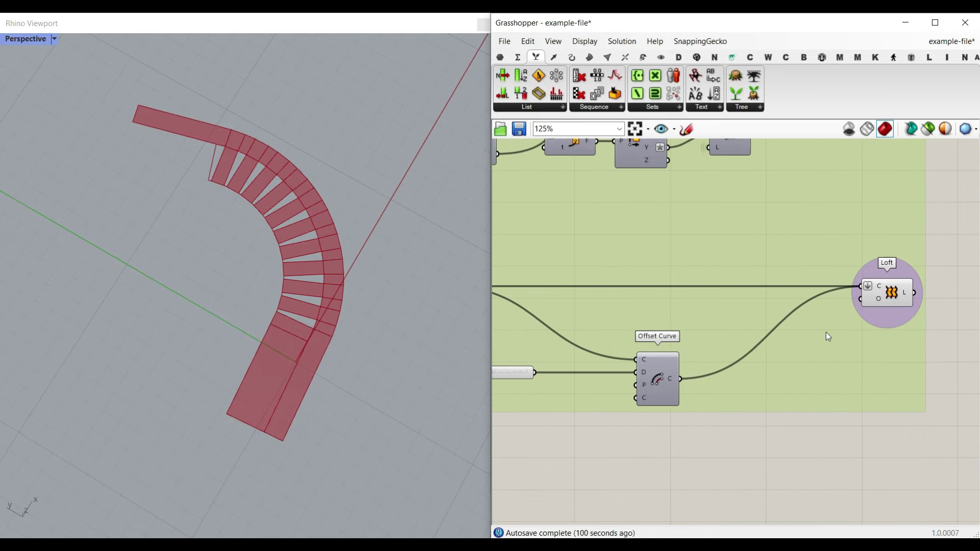
click(896, 296)
right_drag(685, 330, 803, 325)
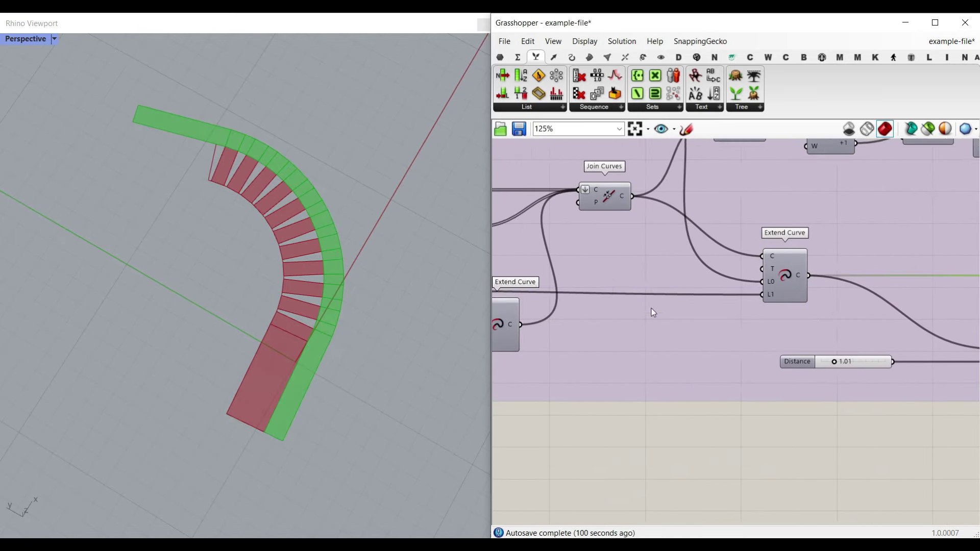
right_drag(651, 308, 747, 316)
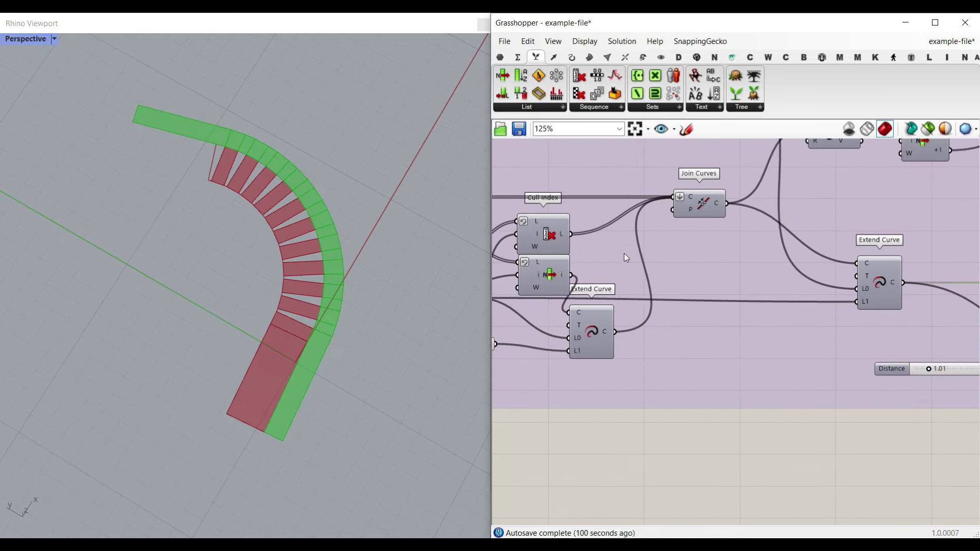
Select the Join Curves component and examine the joined outer edge and the components feeding it
click(706, 208)
scroll(153, 192, up, 5)
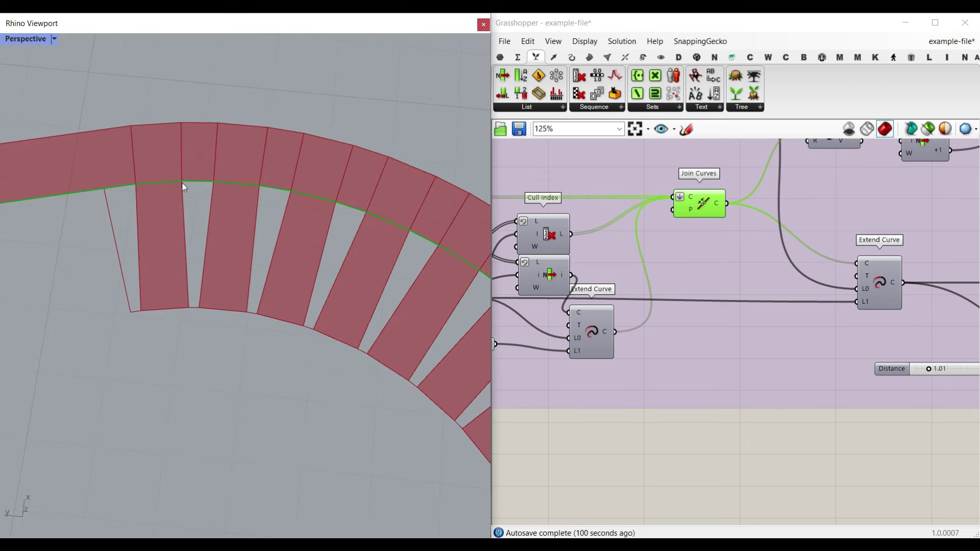
scroll(712, 213, down, 3)
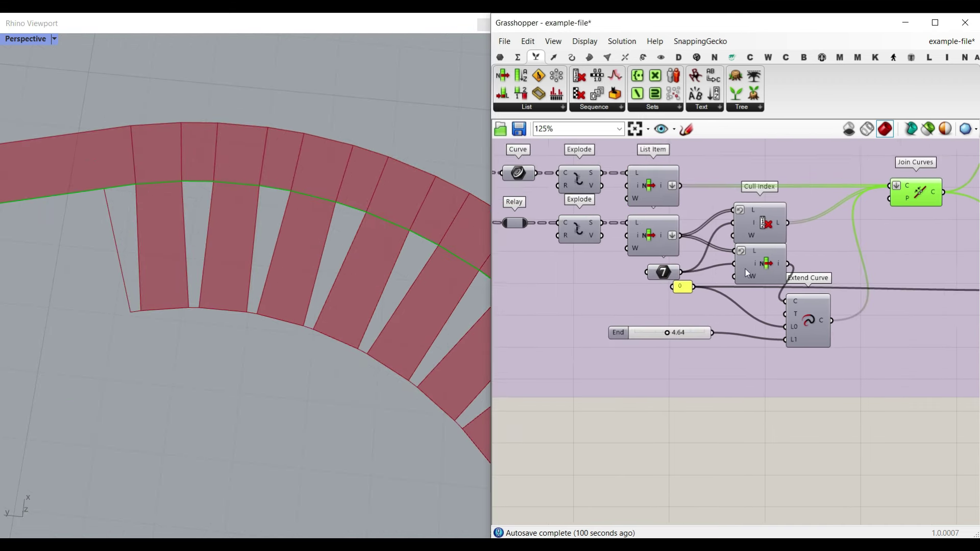
Turn on the preview of the Extend Curve component between Join Curves and Offset Curve
scroll(829, 325, up, 5)
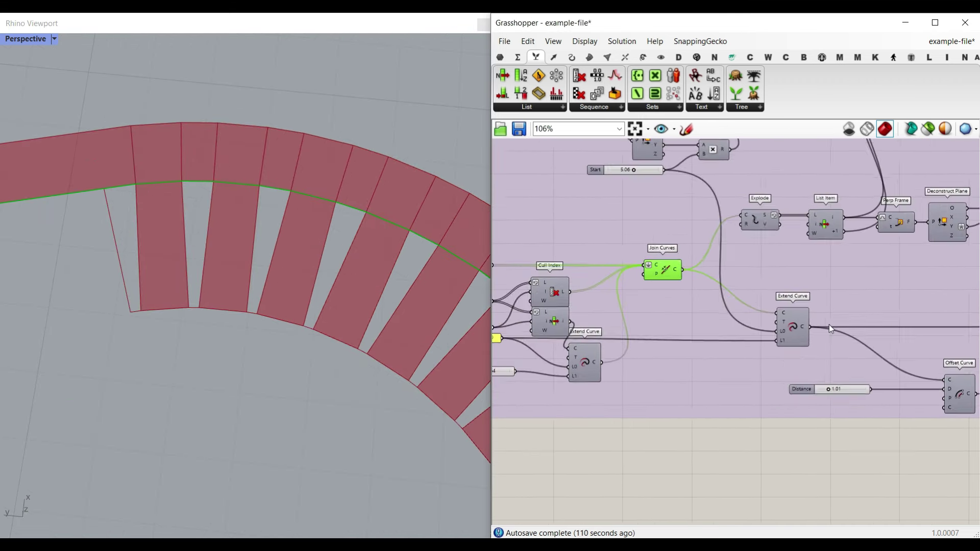
right_click(707, 312)
click(731, 336)
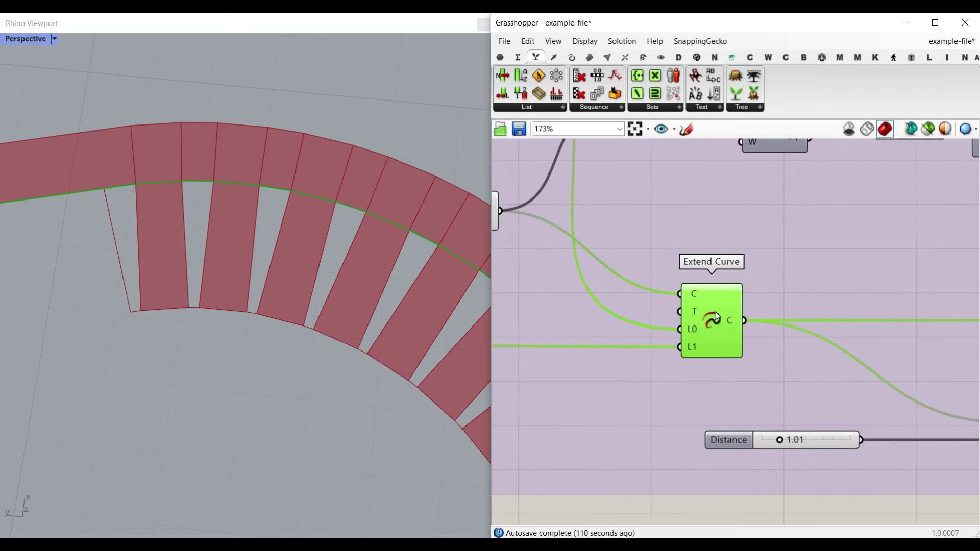
Examine the extended outer-edge curve in the viewport and trace the Extend Curve output to Offset Curve
scroll(774, 337, down, 3)
scroll(236, 277, down, 3)
mouse_move(198, 266)
right_down()
mouse_move(164, 247)
mouse_move(197, 256)
right_up()
scroll(173, 242, down, 4)
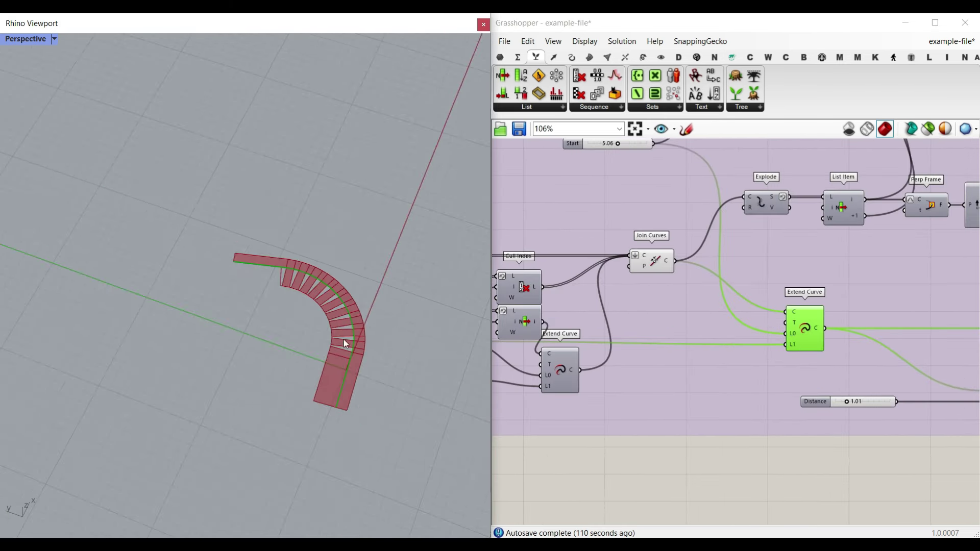
scroll(344, 339, up, 5)
right_drag(855, 332, 562, 340)
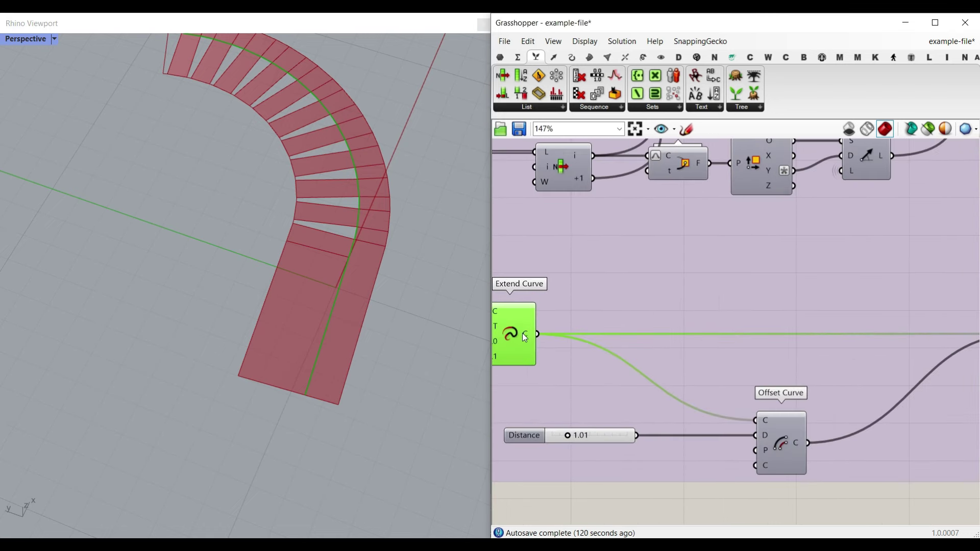
right_click(526, 331)
click(545, 355)
click(568, 471)
click(349, 259)
scroll(370, 282, up, 4)
scroll(381, 294, down, 9)
click(406, 298)
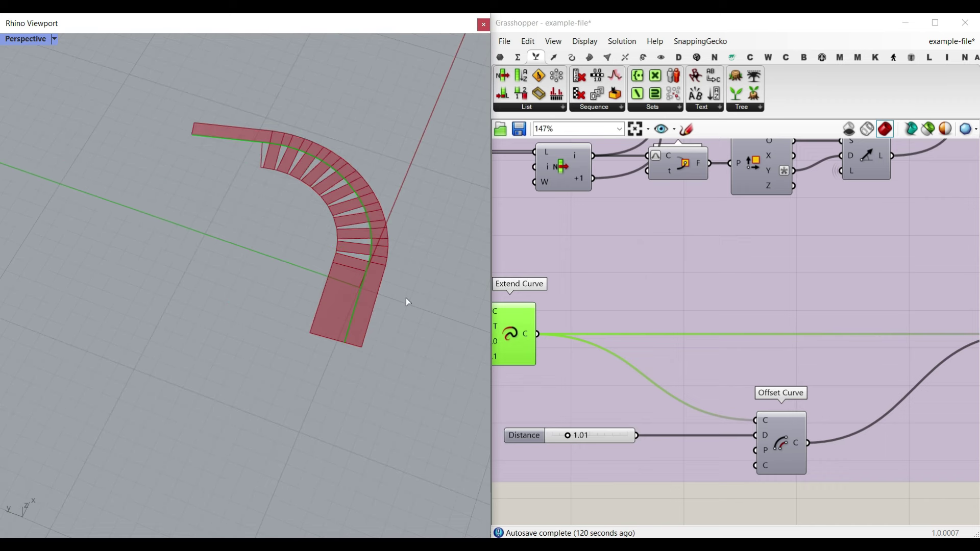
scroll(702, 366, down, 2)
scroll(713, 397, up, 4)
Turn on the preview of the Offset Curve component and select it to examine the offset outer edge
right_click(713, 397)
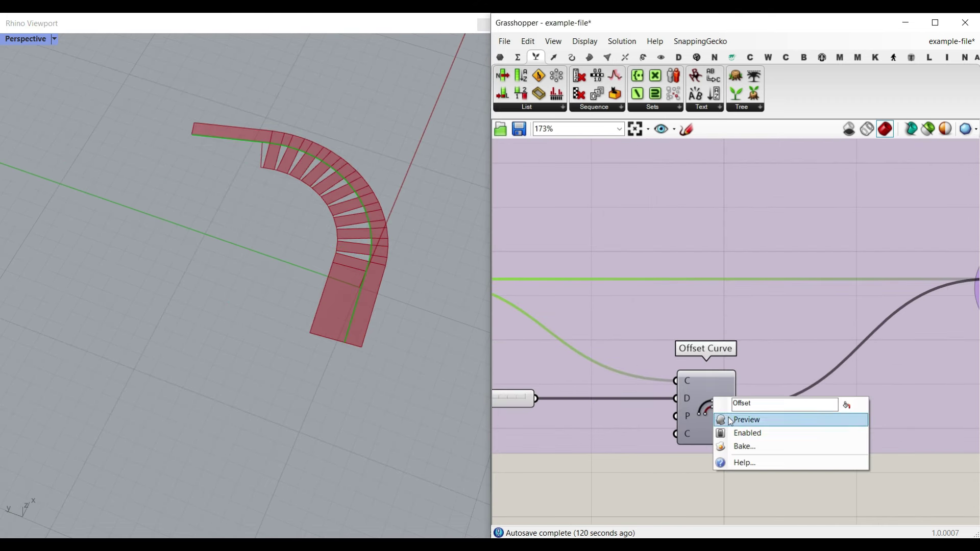
click(727, 419)
click(711, 401)
right_drag(332, 240, 407, 250)
scroll(151, 150, up, 5)
Select the Loft component and examine the outer strip between the extended curve and its offset
right_drag(889, 356, 692, 357)
click(836, 288)
scroll(219, 238, down, 6)
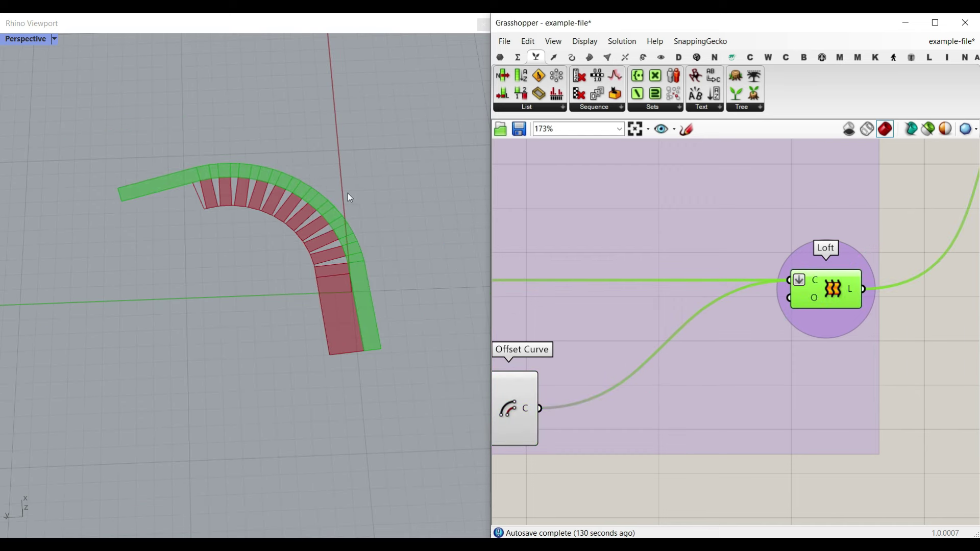
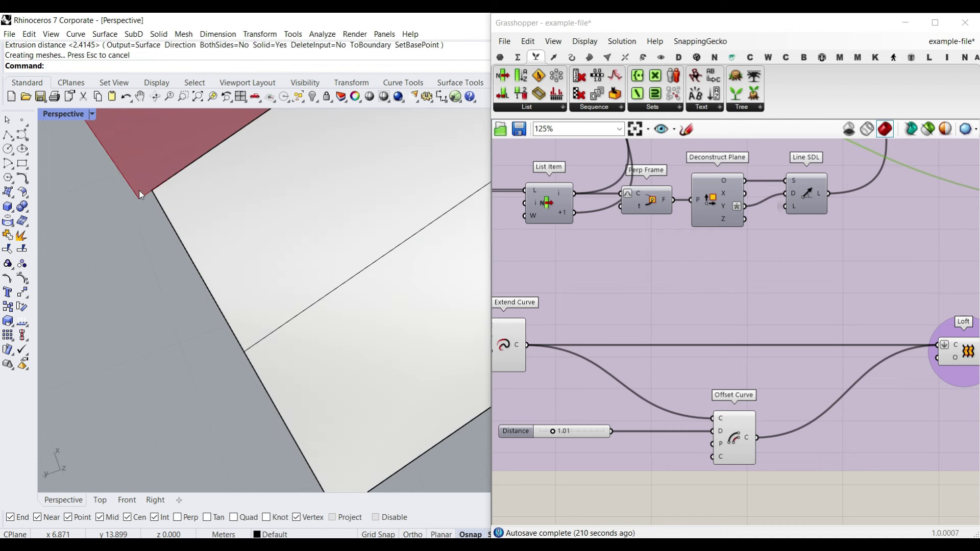
Delete the white extruded surface at the end of the bend and the leftover Rhino curves around it
scroll(179, 298, down, 6)
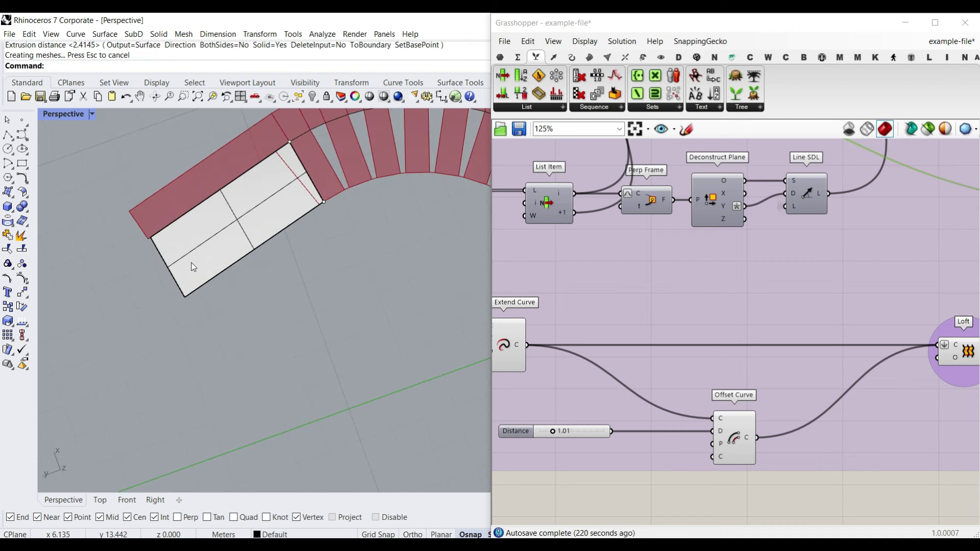
click(228, 262)
key(Delete)
scroll(255, 275, down, 4)
drag(281, 282, 176, 191)
key(Delete)
Delete the remaining Rhino curves over the bent parts
scroll(721, 299, down, 5)
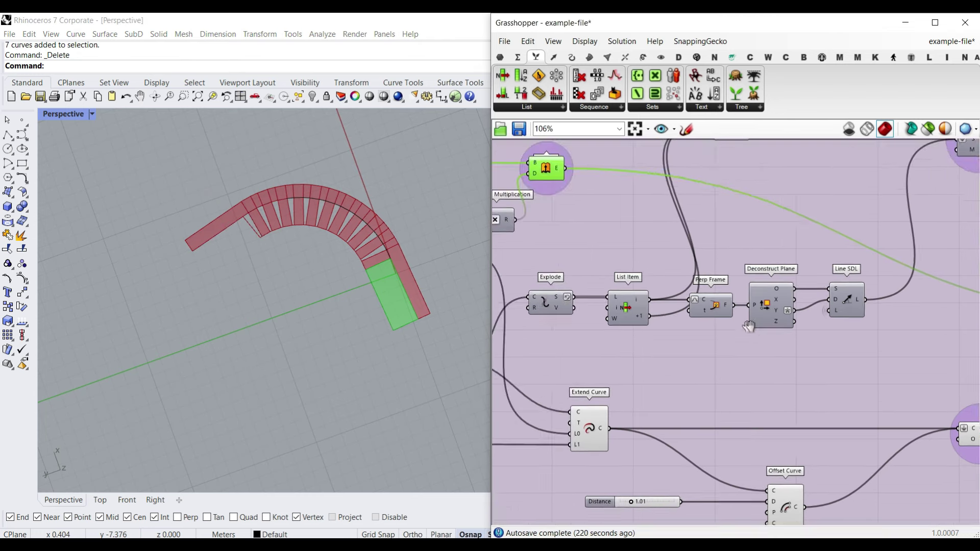
click(717, 187)
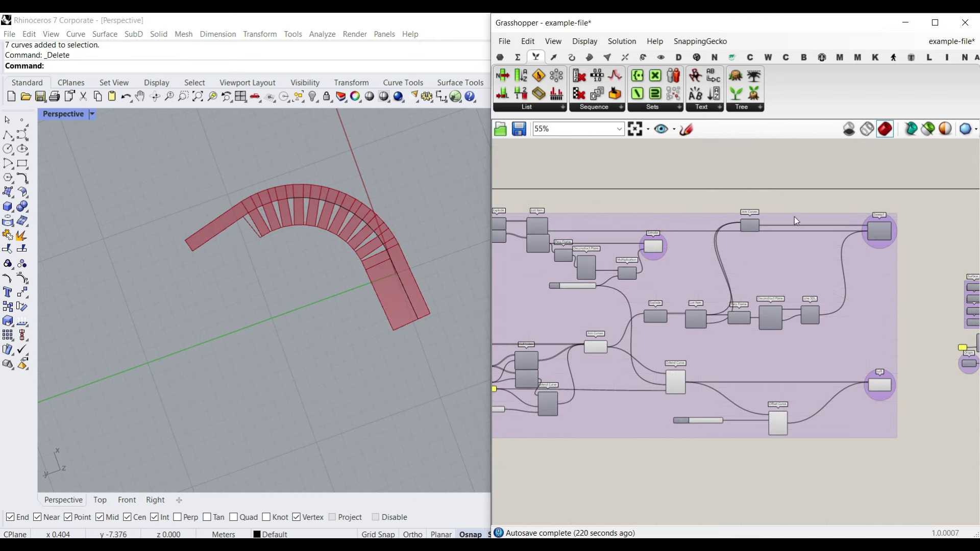
right_drag(794, 217, 735, 236)
drag(454, 327, 175, 172)
key(Delete)
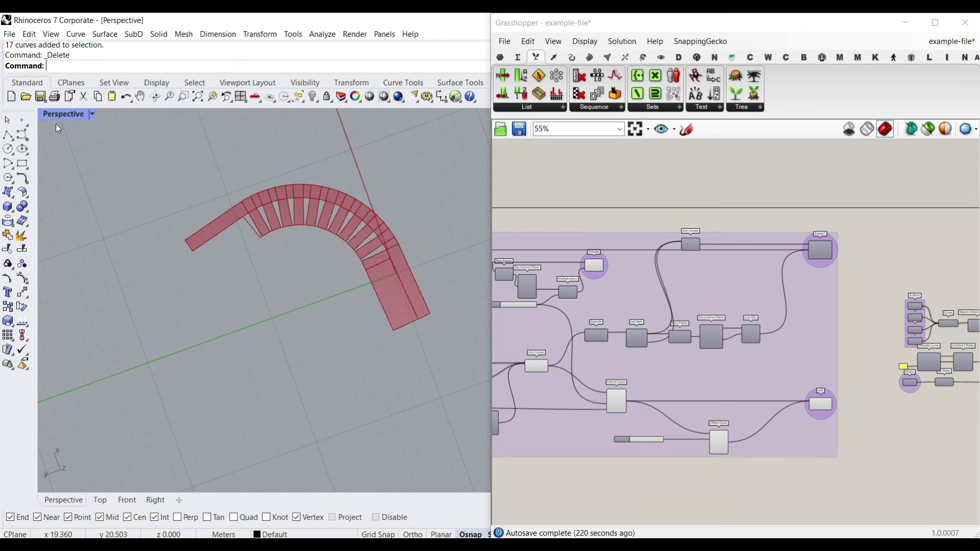
Open a floating Perspective viewport and enlarge it to cover the Rhino window
ctrl+drag(71, 114, 5, 23)
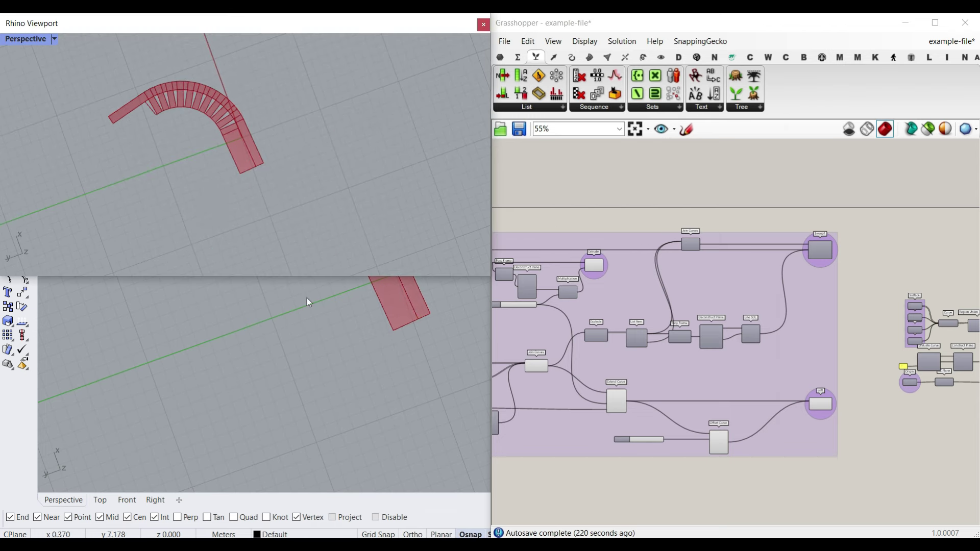
drag(315, 276, 329, 538)
shift+right_drag(153, 347, 351, 360)
Turn on the preview of the Sweep1 component and examine the swept extension at the end of the bend
right_drag(761, 291, 676, 268)
scroll(737, 222, up, 6)
right_click(739, 225)
click(748, 240)
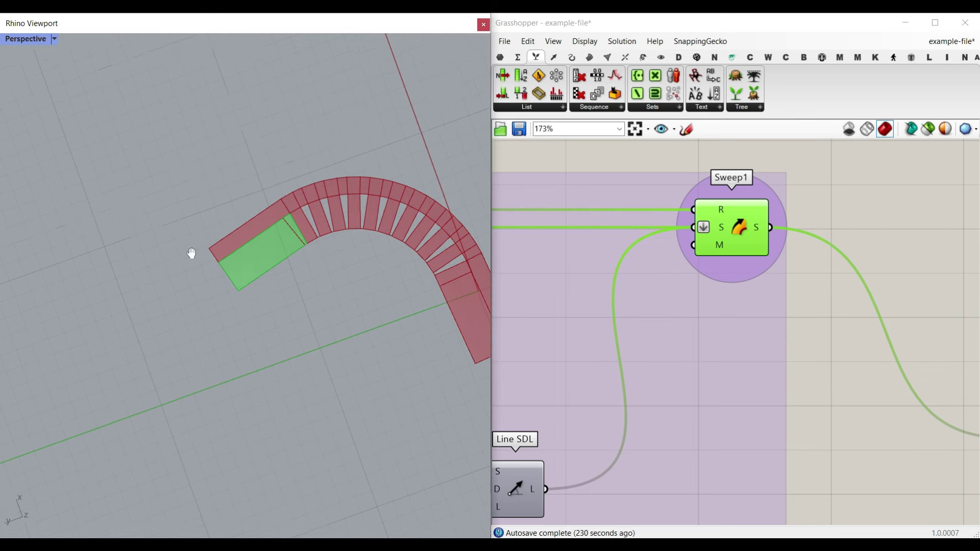
scroll(192, 252, up, 10)
Turn on the preview of the Join Curves component feeding Sweep1 and select it to examine the sweep rail
right_drag(638, 266, 836, 270)
scroll(836, 270, down, 5)
scroll(670, 251, up, 4)
right_click(724, 229)
click(733, 249)
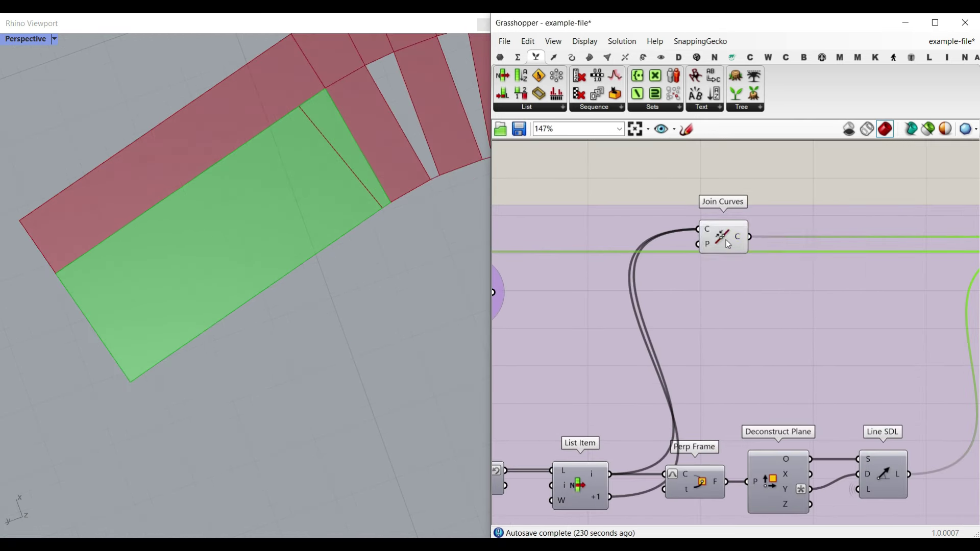
click(727, 240)
shift+right_drag(313, 190, 314, 288)
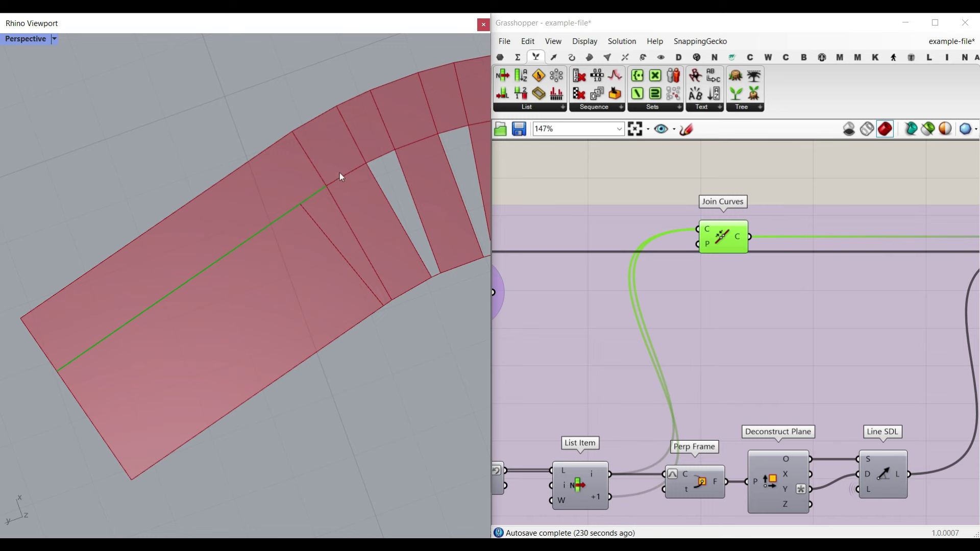
scroll(628, 395, down, 5)
scroll(638, 332, up, 4)
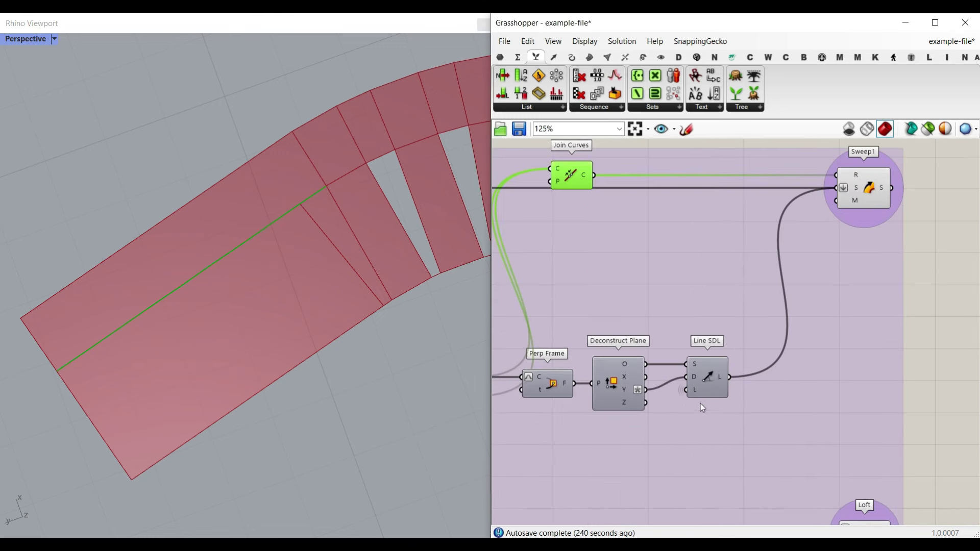
Select the Line SDL component and examine the end section line it supplies to the sweep
click(711, 374)
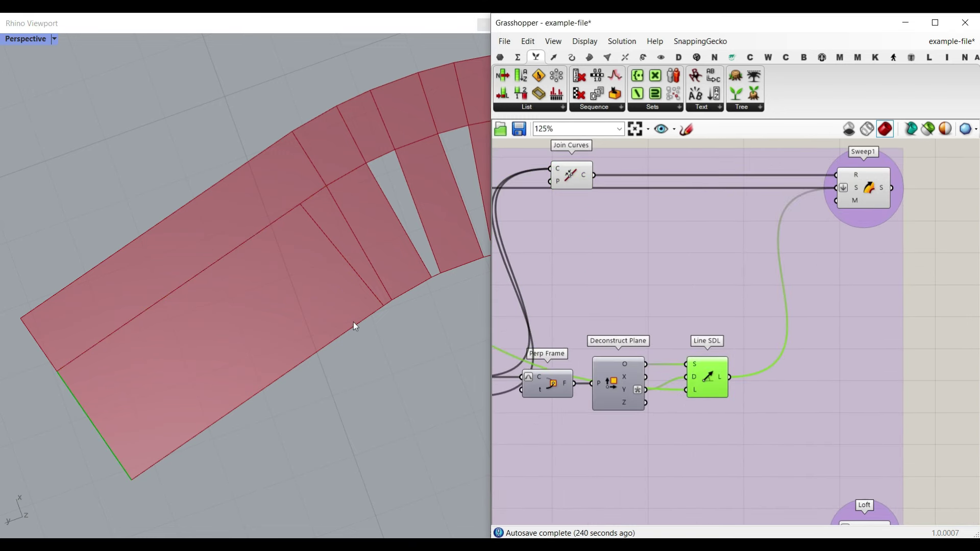
shift+right_drag(354, 322, 298, 304)
scroll(298, 303, down, 7)
scroll(213, 326, up, 3)
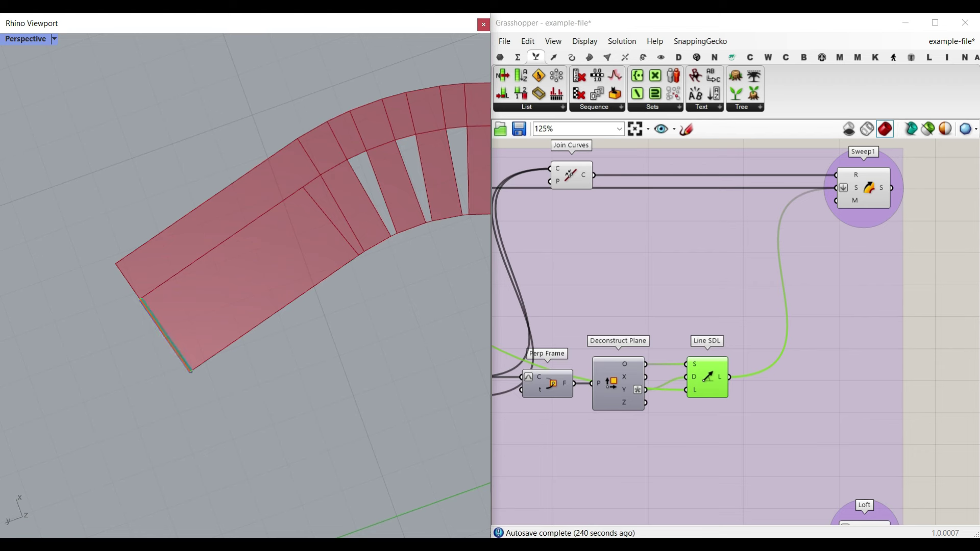
shift+drag(141, 300, 192, 373)
key(Escape)
Add a Curve parameter near Line SDL, fed by the section curve used at the start of the sweep
right_drag(676, 276, 838, 271)
scroll(839, 271, down, 4)
scroll(552, 230, up, 5)
click(500, 61)
click(540, 93)
click(590, 190)
drag(543, 223, 936, 321)
scroll(608, 238, down, 3)
scroll(936, 325, up, 2)
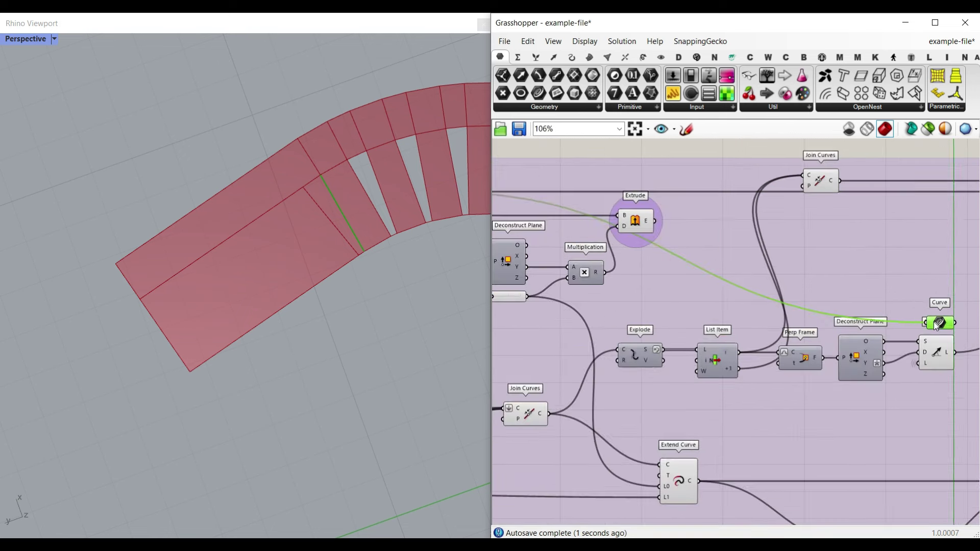
Move the Curve parameter above Line SDL and add the Line SDL output to it alongside the first section
right_drag(935, 322, 695, 304)
scroll(695, 302, up, 4)
drag(695, 302, 762, 298)
drag(738, 360, 756, 276)
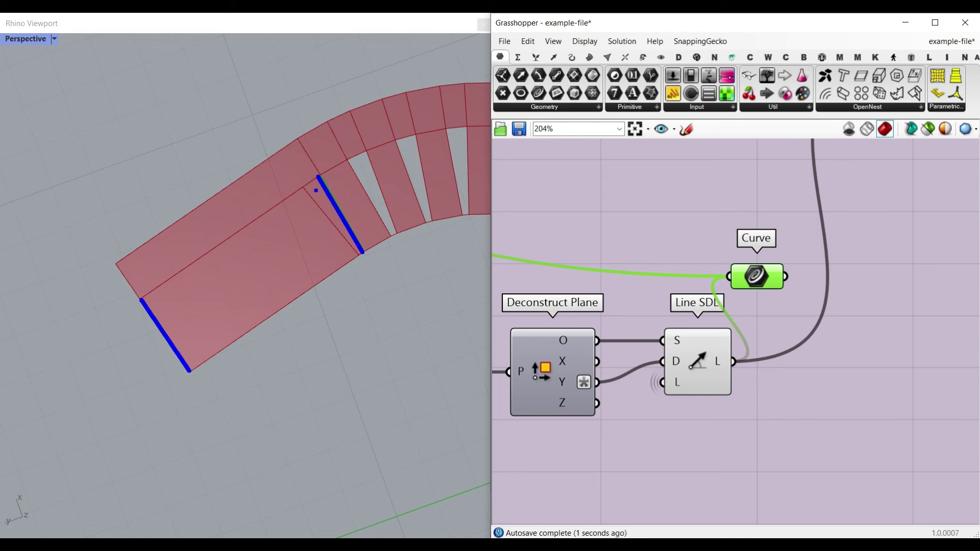
Compare the two sweep sections in the viewport and remove the temporary Curve parameter
shift+drag(318, 177, 146, 293)
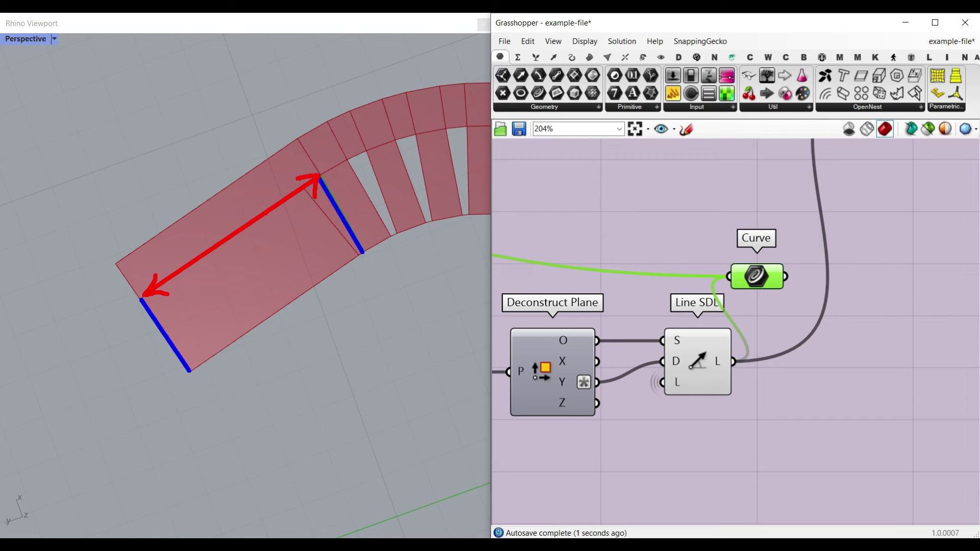
scroll(727, 278, down, 3)
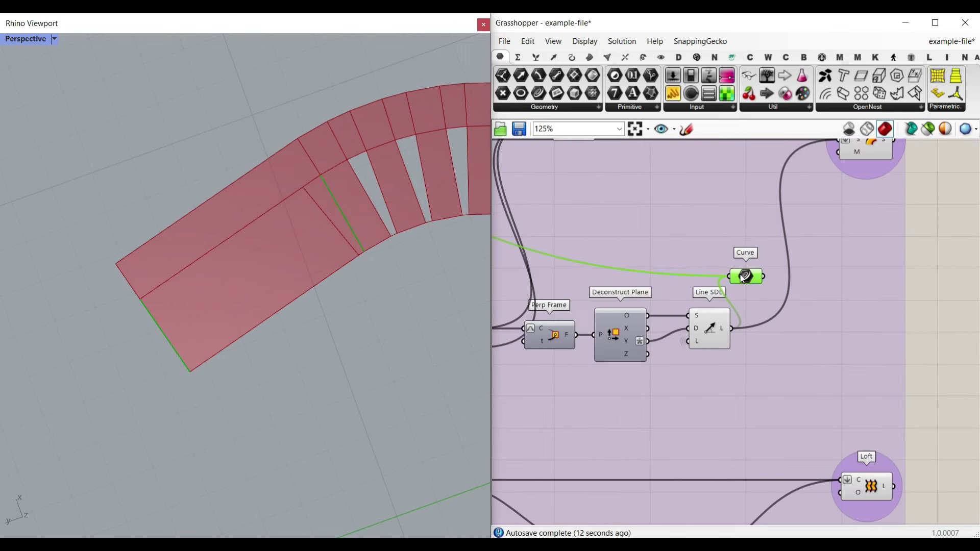
scroll(741, 275, down, 6)
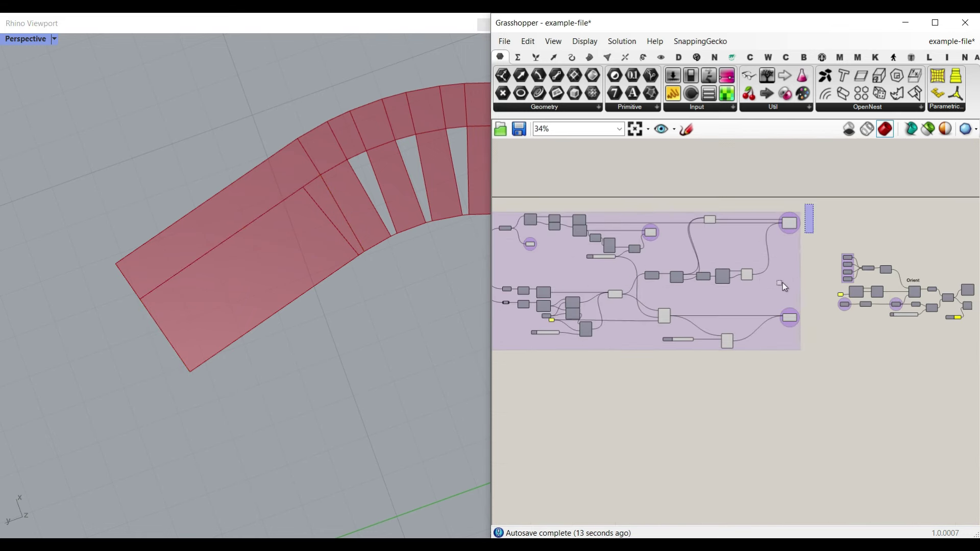
click(783, 283)
Turn off the preview of the components in the purple group and the rest of the bending definition
right_click(656, 187)
click(674, 208)
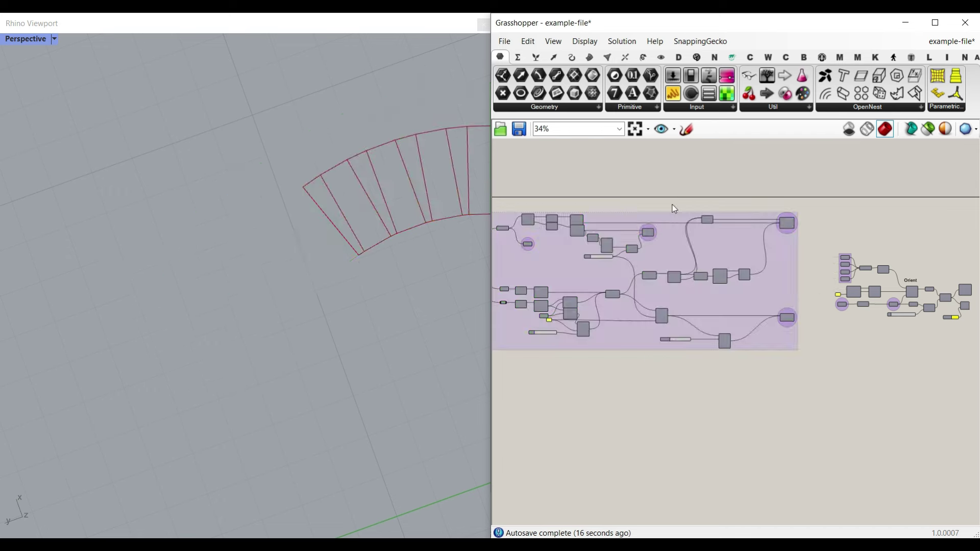
scroll(775, 241, down, 3)
drag(801, 304, 560, 211)
right_click(604, 181)
click(651, 200)
Turn on the preview of the four grouped Surface parameters that feed the flattened Curve parameter
scroll(735, 250, up, 10)
drag(794, 164, 653, 353)
right_click(569, 243)
click(590, 252)
click(571, 258)
scroll(290, 295, down, 6)
right_drag(591, 242, 512, 245)
Select each of the four Surface parameters in turn and examine the part of the shape it contains
click(670, 193)
shift+right_drag(380, 284, 276, 241)
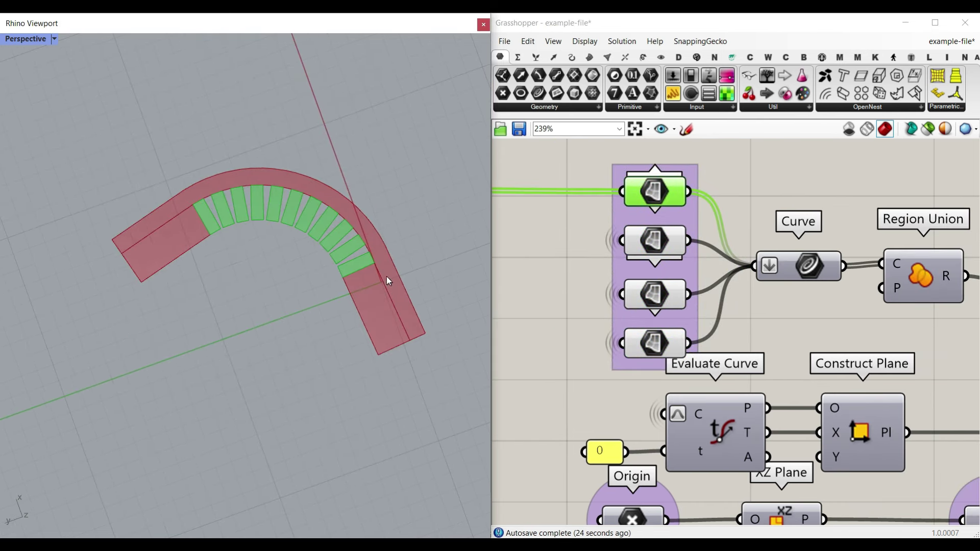
click(658, 242)
click(652, 299)
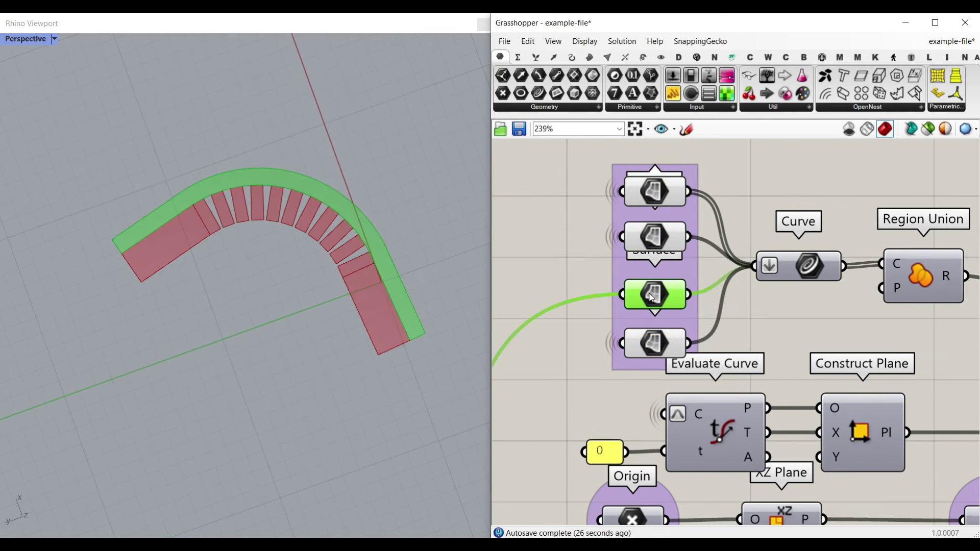
click(657, 342)
click(657, 294)
Turn on the preview of the Region Union component and select it to highlight the merged outline
right_drag(833, 298, 698, 301)
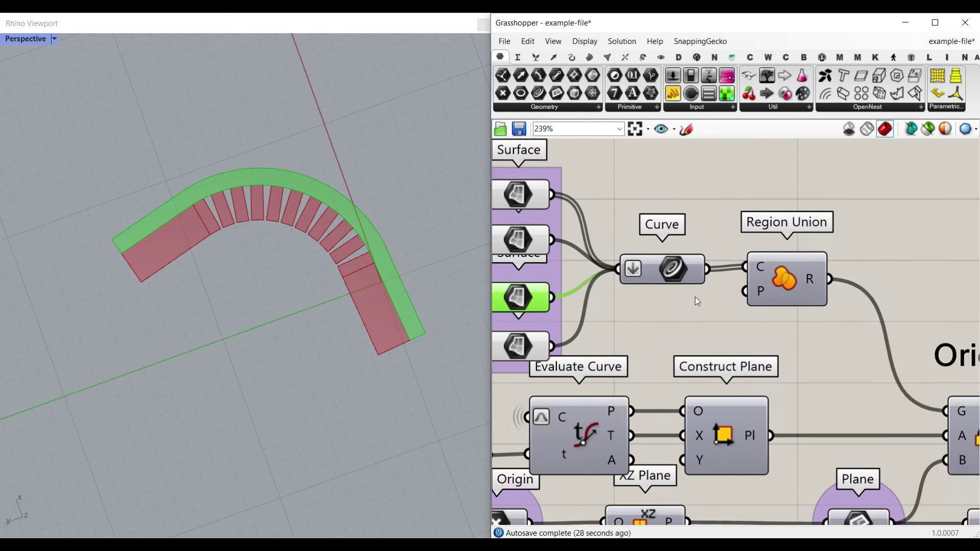
right_click(670, 264)
right_drag(787, 276, 755, 268)
right_click(756, 257)
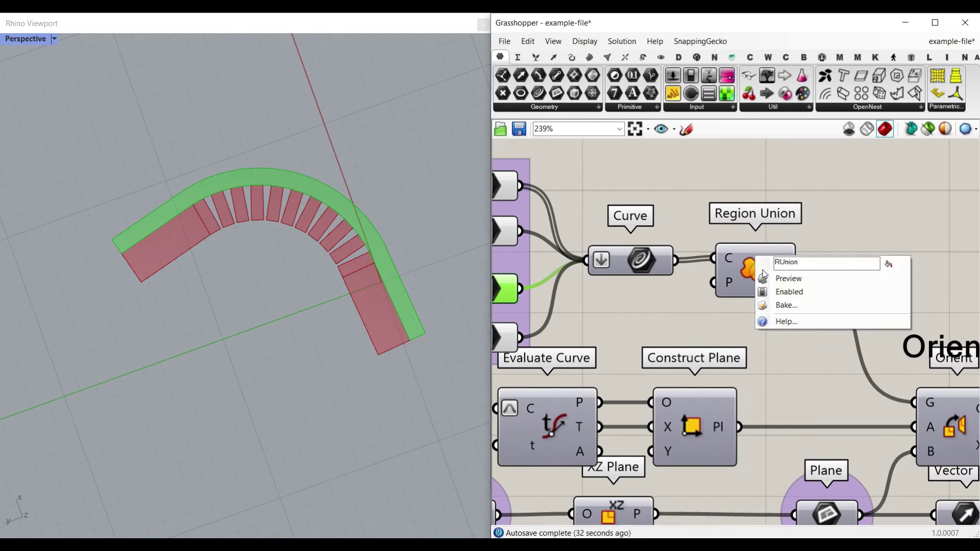
click(762, 281)
click(760, 280)
right_click(786, 267)
click(792, 291)
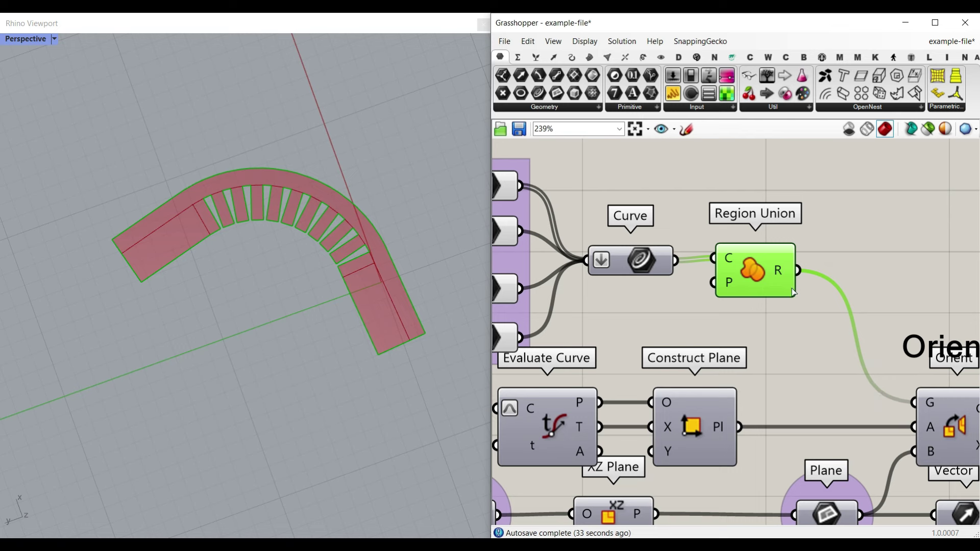
Examine the merged outline in the viewport and delete the loose geometry selected over the bent shape
click(803, 408)
right_drag(364, 264, 382, 240)
scroll(383, 238, down, 7)
drag(389, 216, 358, 301)
click(307, 289)
scroll(307, 287, up, 7)
scroll(258, 274, down, 2)
drag(403, 334, 118, 227)
key(Delete)
scroll(783, 304, down, 2)
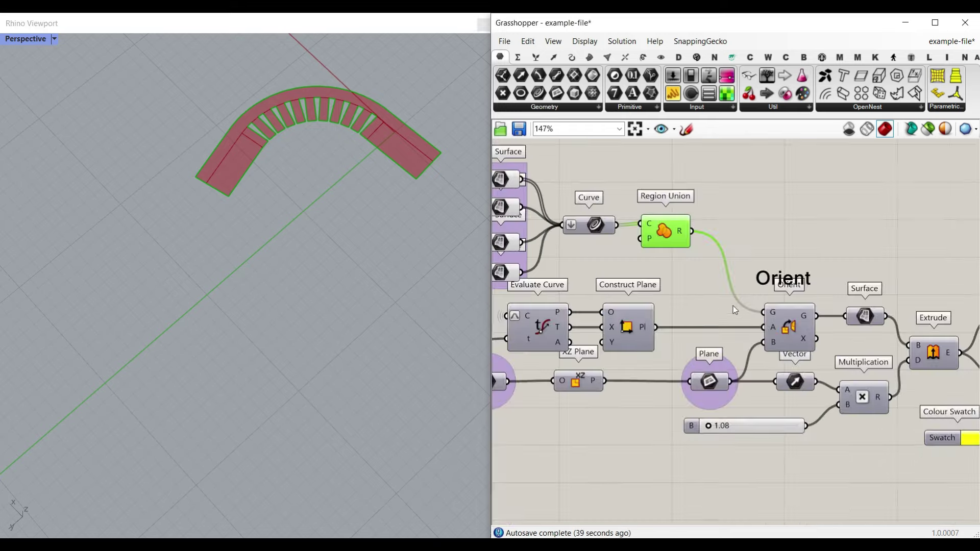
Turn on the preview of the Orient component to show the reoriented outline
scroll(299, 297, down, 6)
right_drag(256, 262, 97, 261)
right_drag(816, 283, 730, 277)
scroll(730, 277, up, 2)
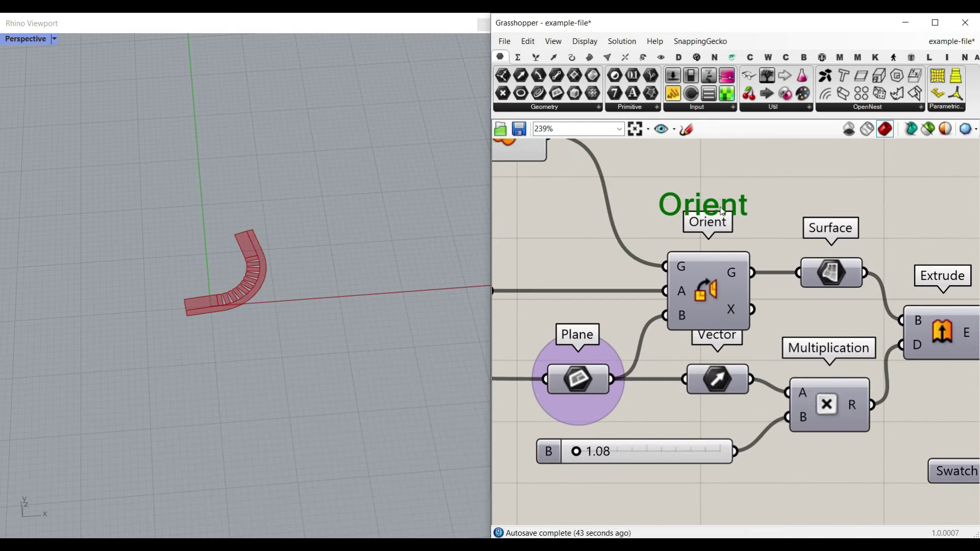
right_click(704, 272)
click(735, 291)
scroll(295, 286, down, 4)
scroll(295, 283, up, 4)
Turn on the preview of the Origin point parameter and move the point upward in the viewport
right_drag(295, 283, 355, 232)
right_drag(616, 353, 761, 331)
right_drag(690, 314, 809, 312)
right_drag(603, 343, 752, 344)
right_click(625, 351)
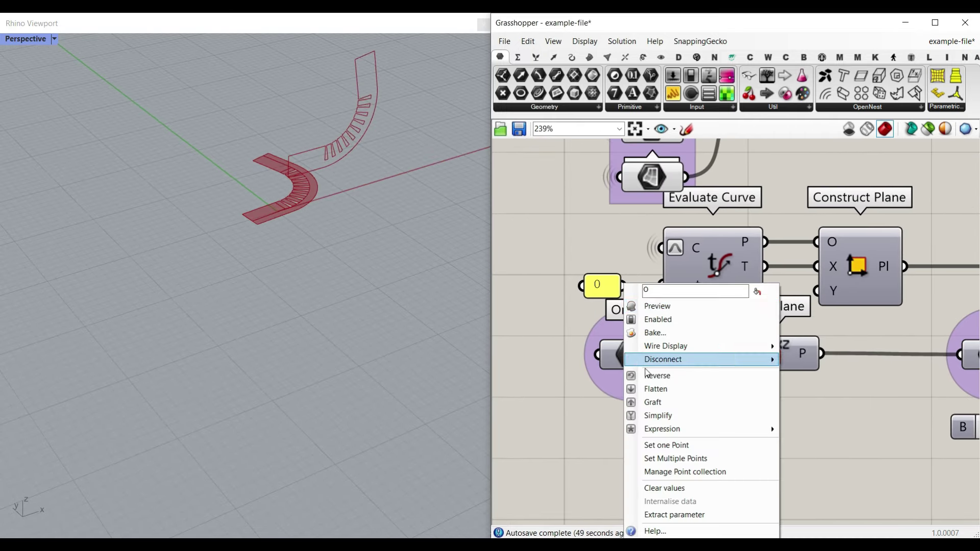
click(657, 306)
right_drag(256, 262, 303, 233)
drag(297, 210, 285, 142)
shift+right_drag(315, 150, 249, 278)
Examine how the XZ Plane component supplies the target Plane parameter for Orient
right_drag(855, 328, 667, 318)
scroll(696, 334, up, 1)
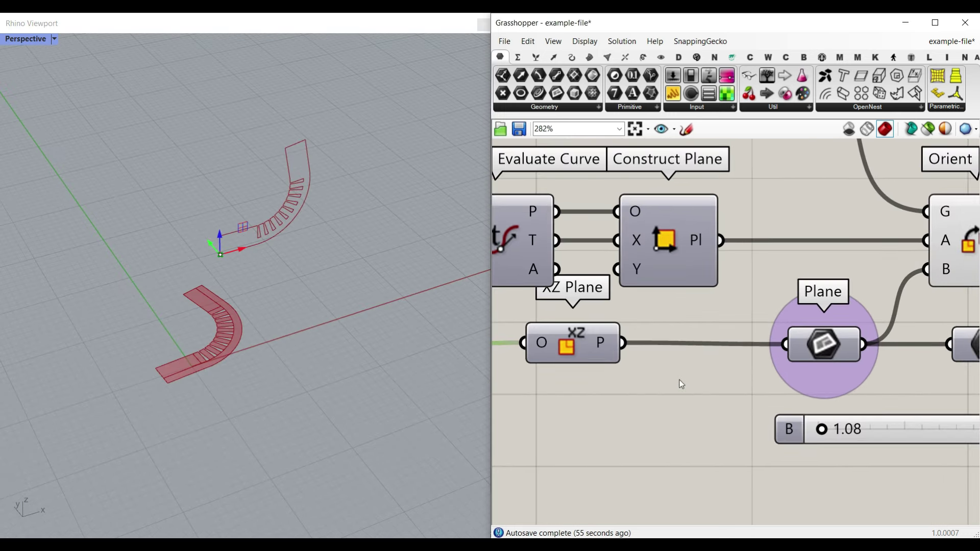
drag(651, 398, 742, 345)
drag(727, 339, 741, 337)
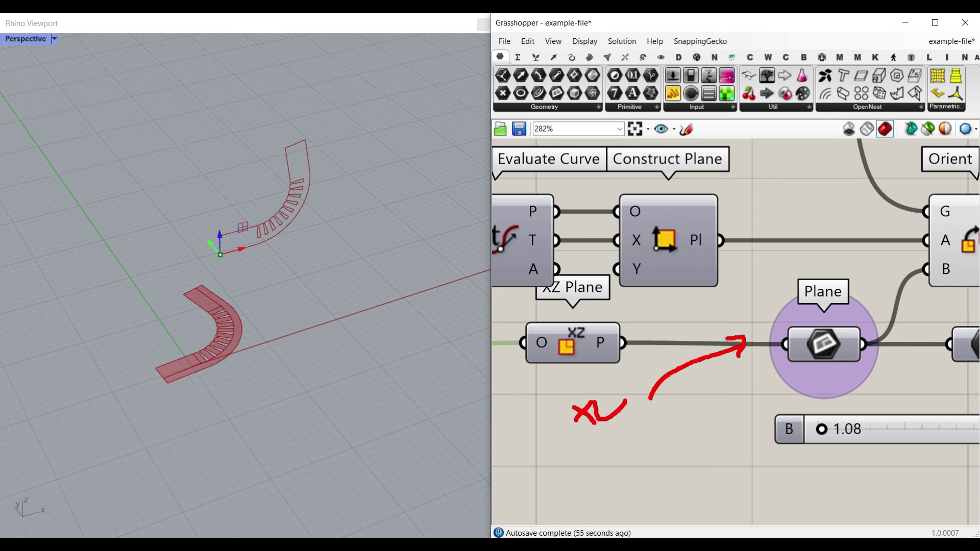
drag(625, 402, 590, 443)
key(Escape)
click(286, 338)
Turn off the preview of the Surface, Region Union, Origin and Orient components
scroll(685, 345, down, 5)
drag(746, 382, 629, 271)
drag(589, 243, 603, 266)
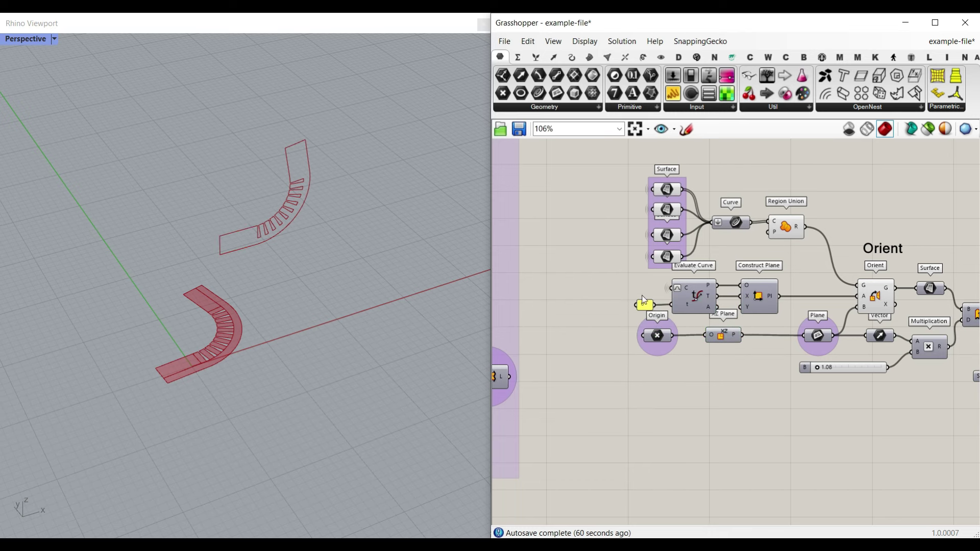
scroll(745, 300, down, 5)
drag(819, 374, 654, 251)
right_click(752, 221)
click(793, 241)
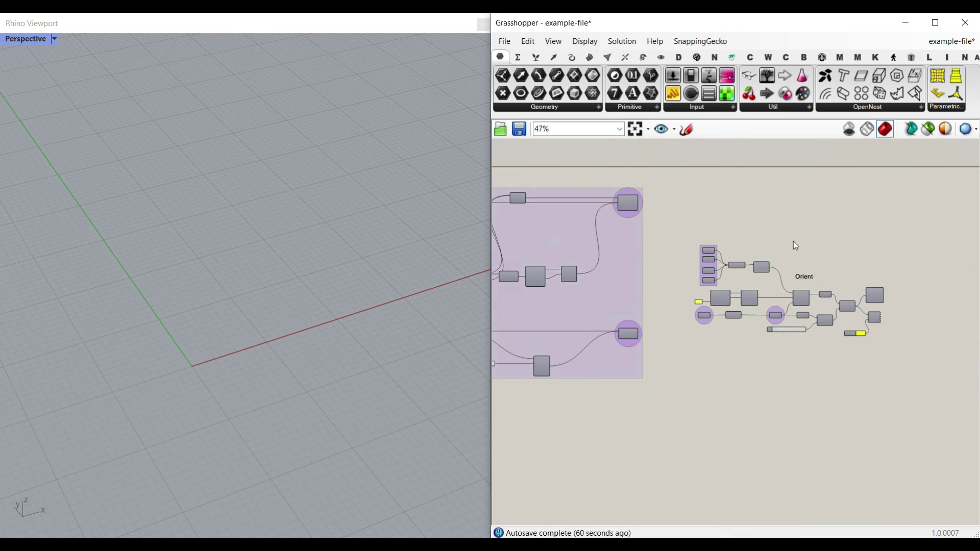
Turn on the preview of the Extrude component that gives the oriented outline its thickness
scroll(778, 290, up, 7)
right_click(708, 284)
click(745, 291)
right_drag(751, 306, 678, 293)
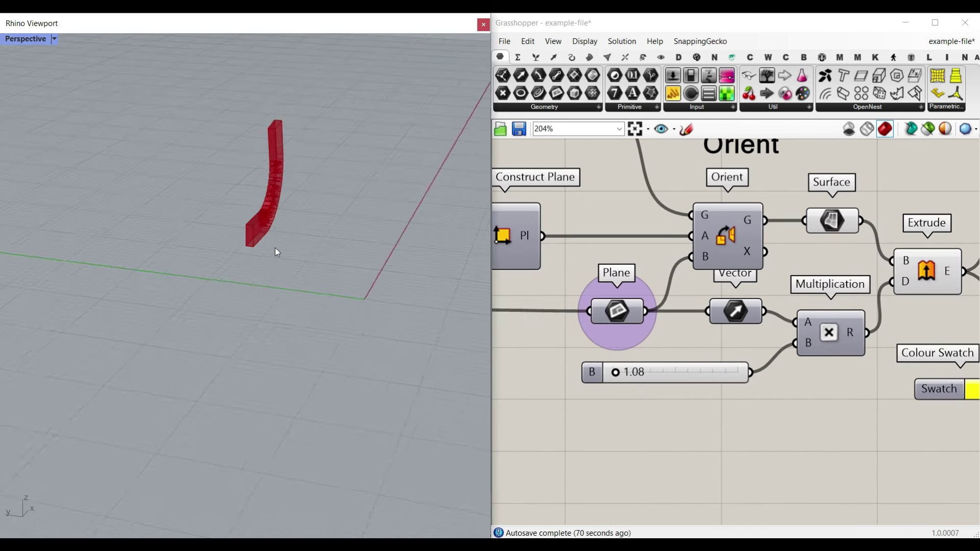
scroll(274, 247, up, 7)
right_drag(274, 247, 240, 248)
right_drag(240, 248, 204, 249)
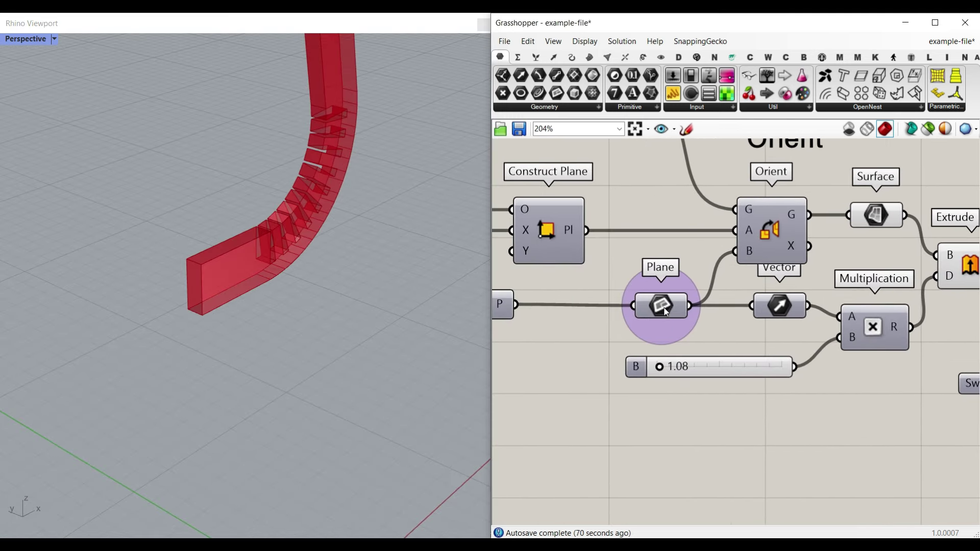
Bake the Extrude component's solid into the Rhino document and inspect the slotted bend up close
right_drag(919, 327, 607, 345)
right_click(688, 281)
click(705, 300)
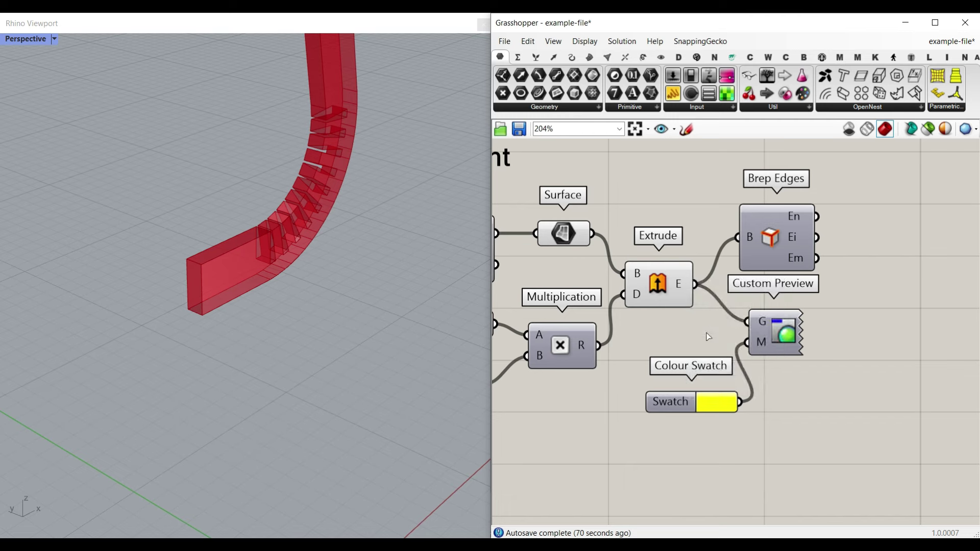
click(725, 420)
scroll(368, 330, down, 5)
right_drag(367, 329, 313, 307)
scroll(345, 272, up, 8)
mouse_move(345, 272)
right_down()
mouse_move(274, 264)
mouse_move(349, 284)
right_up()
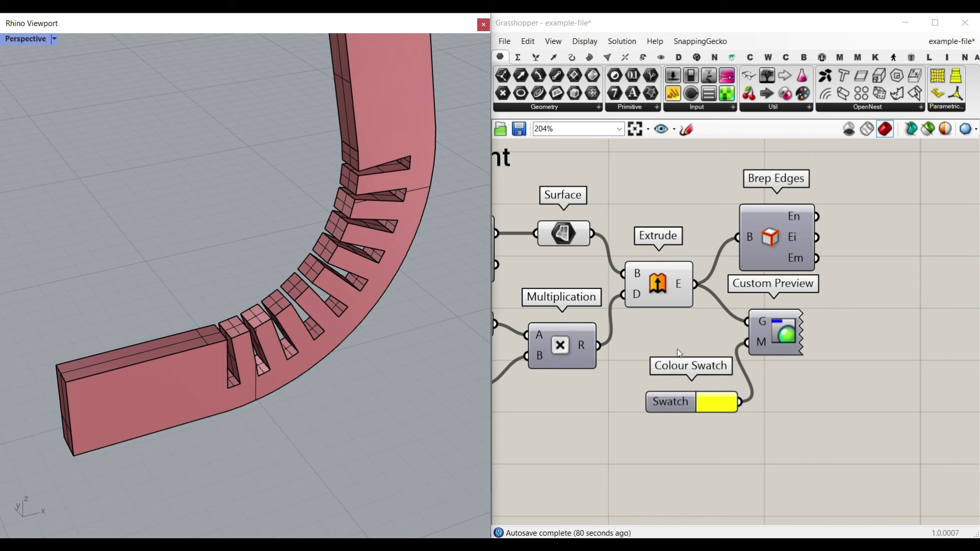
Undo the bake of the extruded part
key(ctrl+z)
right_drag(720, 325, 809, 302)
scroll(774, 326, down, 5)
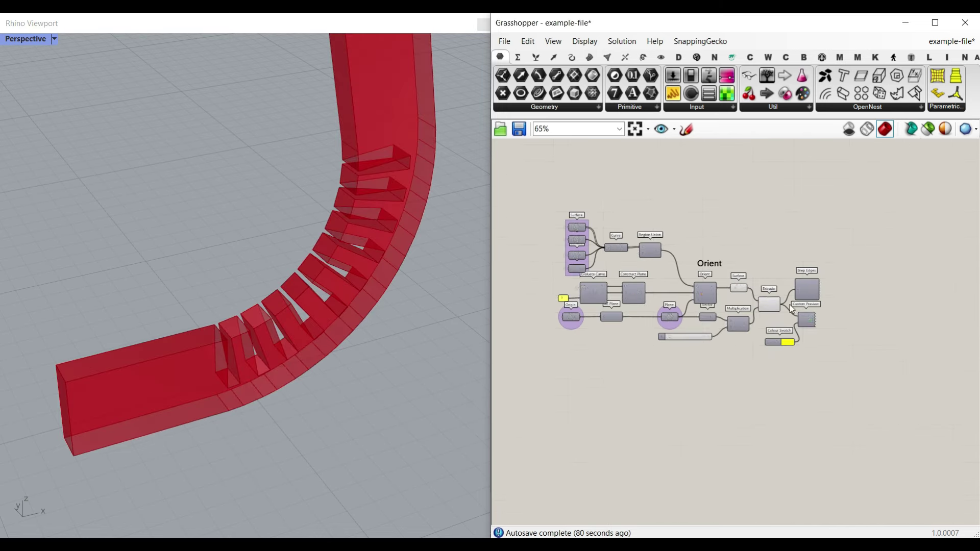
Turn on the preview of the Brep Edges and Custom Preview components to show the part in the yellow swatch colour
scroll(789, 305, up, 4)
drag(853, 345, 778, 245)
right_click(841, 212)
click(860, 221)
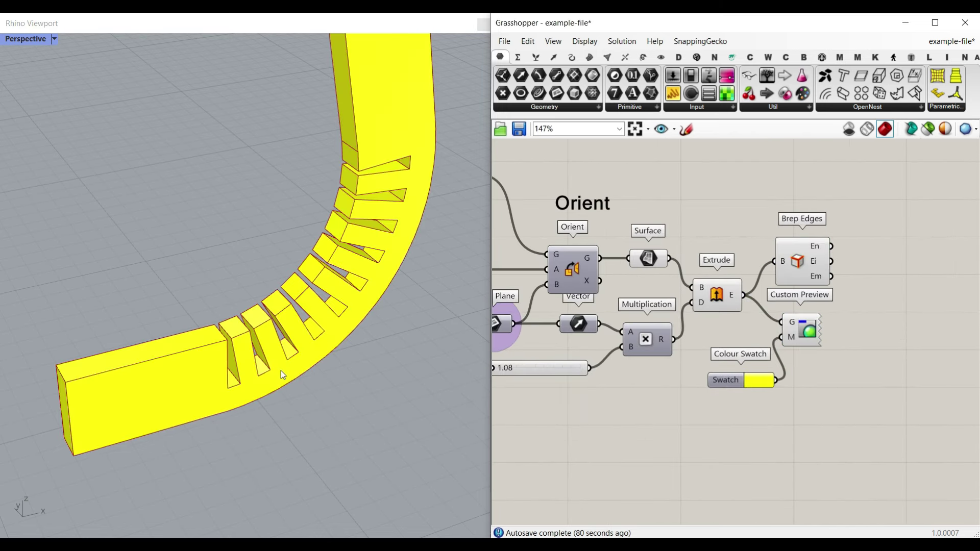
scroll(702, 311, down, 8)
right_drag(775, 372, 786, 372)
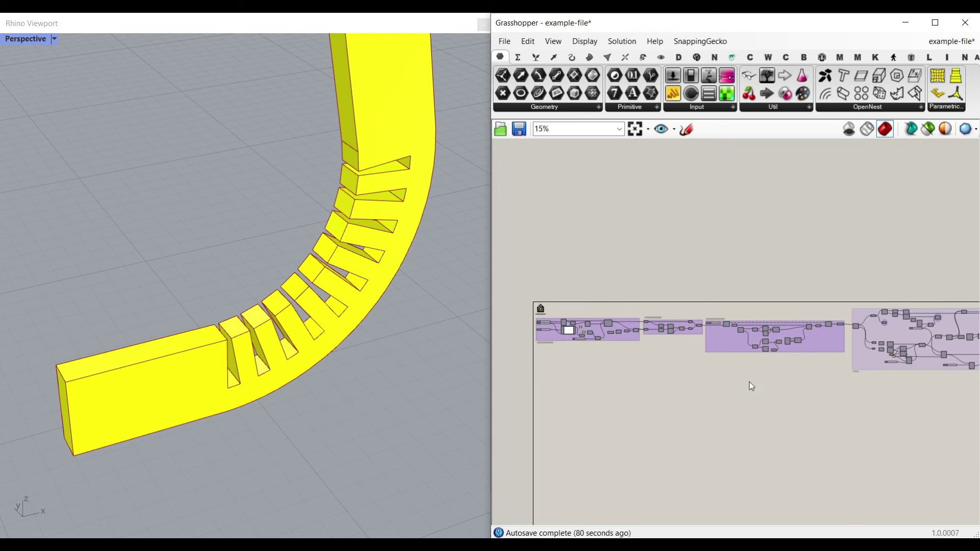